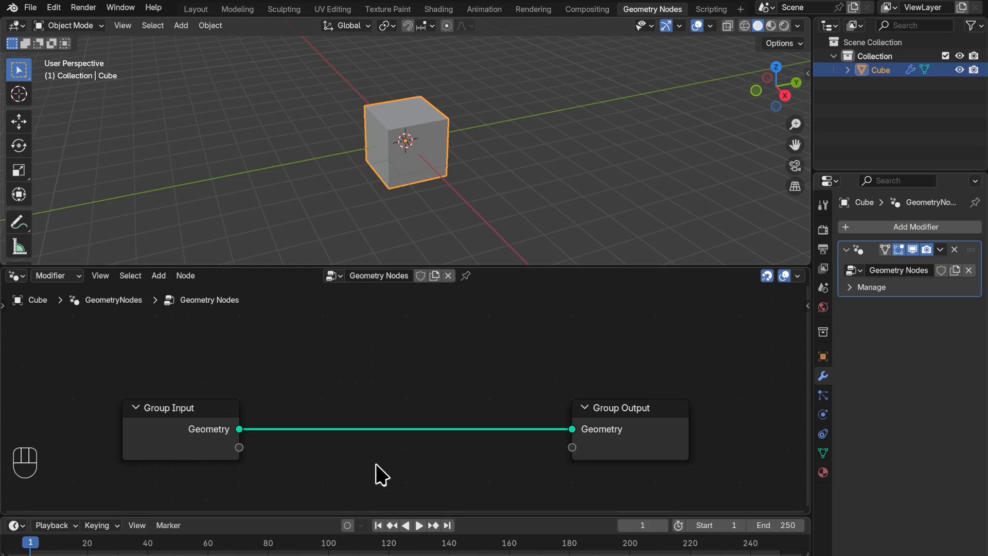
- Replace the direct input-to-output link with a String to Curves node whose Curve Instances feed the Group Output geometry
right_click_drag(402, 390, 363, 466, "ctrl")
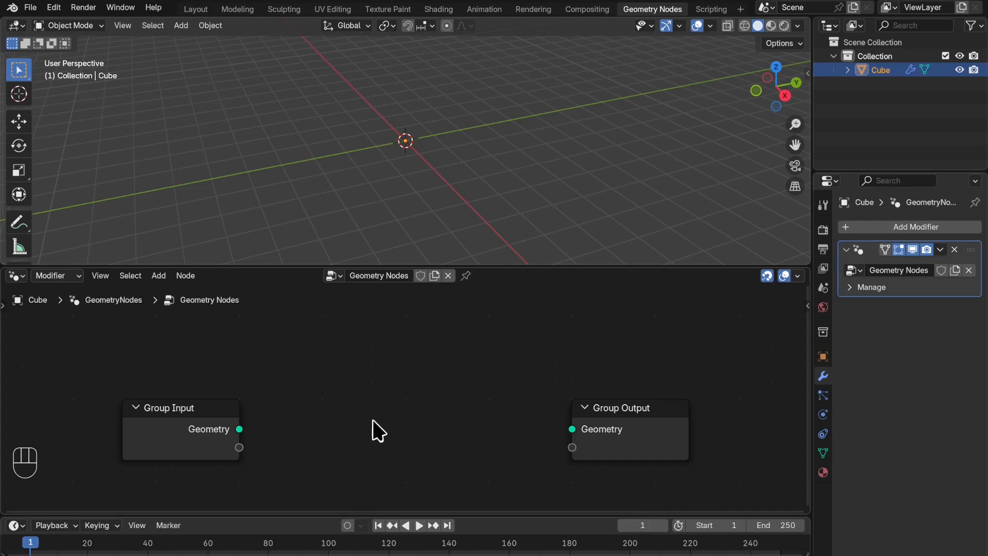
key("shift+a")
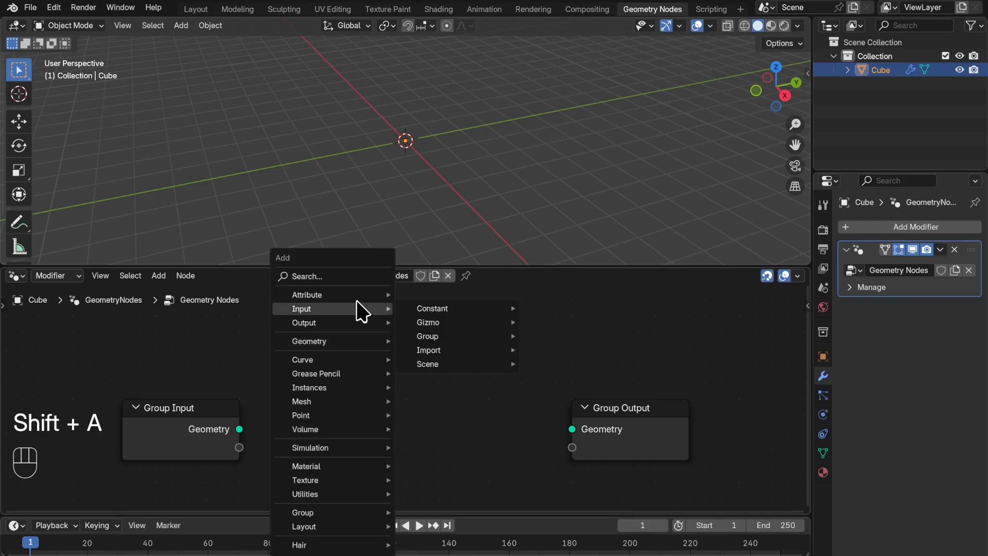
left_click(343, 281)
type("STR")
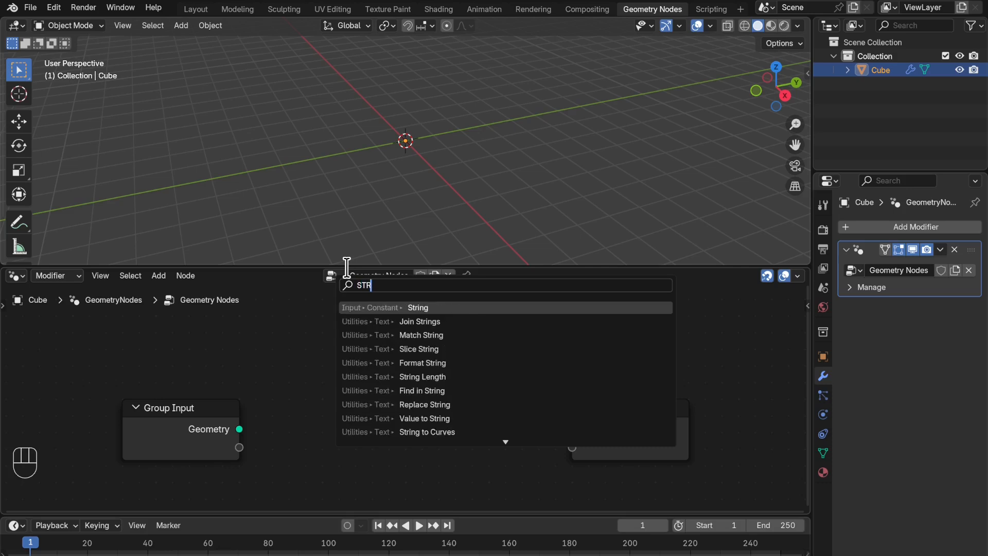
left_click(518, 432)
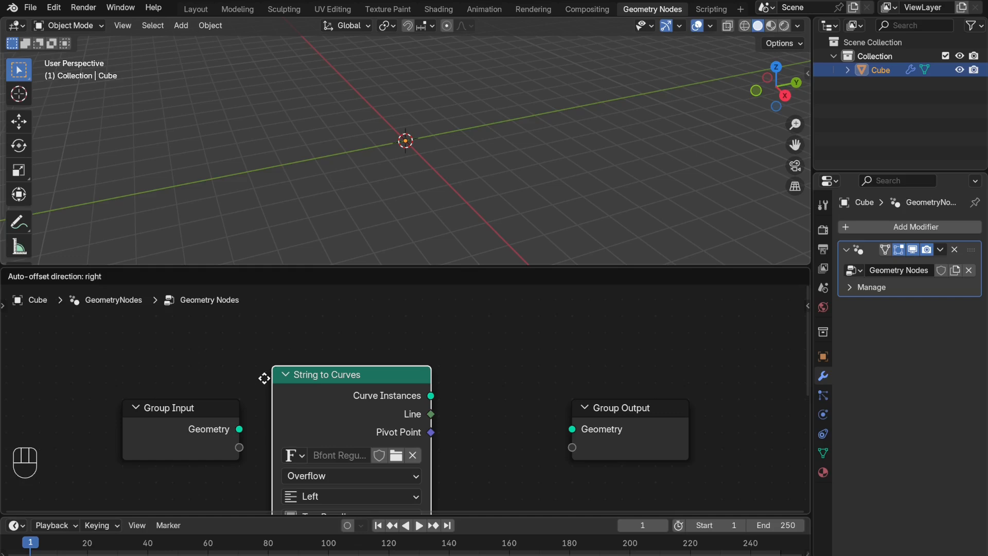
left_click(264, 379)
left_click_drag(430, 395, 567, 431)
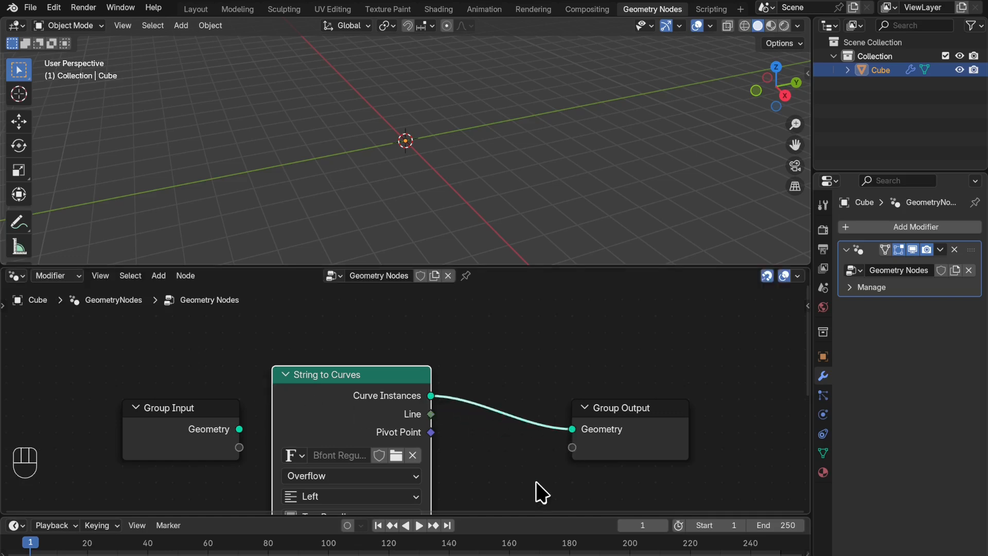
- Enter GEOMETRY NODES as the text string of the String to Curves node
middle_click_drag(525, 470, 504, 348, "shift")
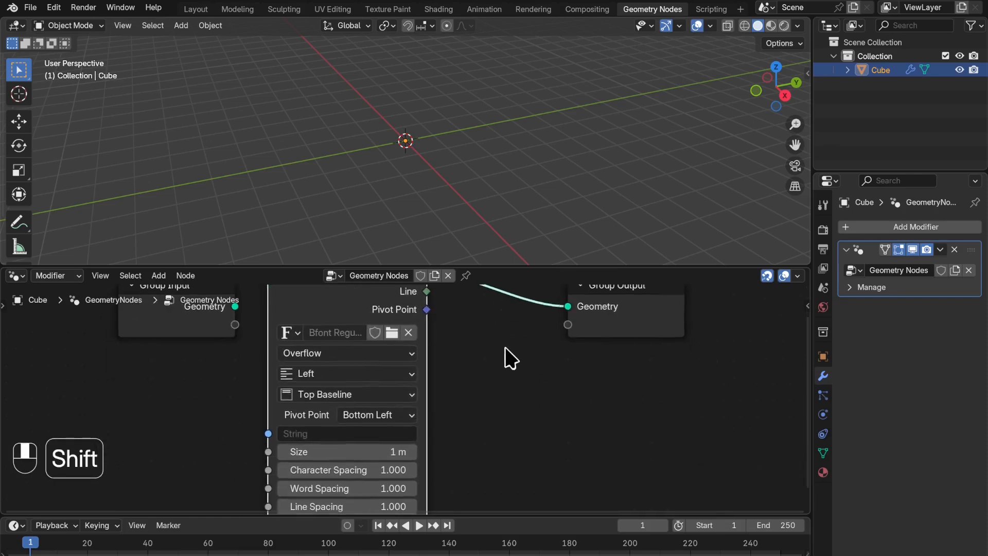
left_click(369, 431)
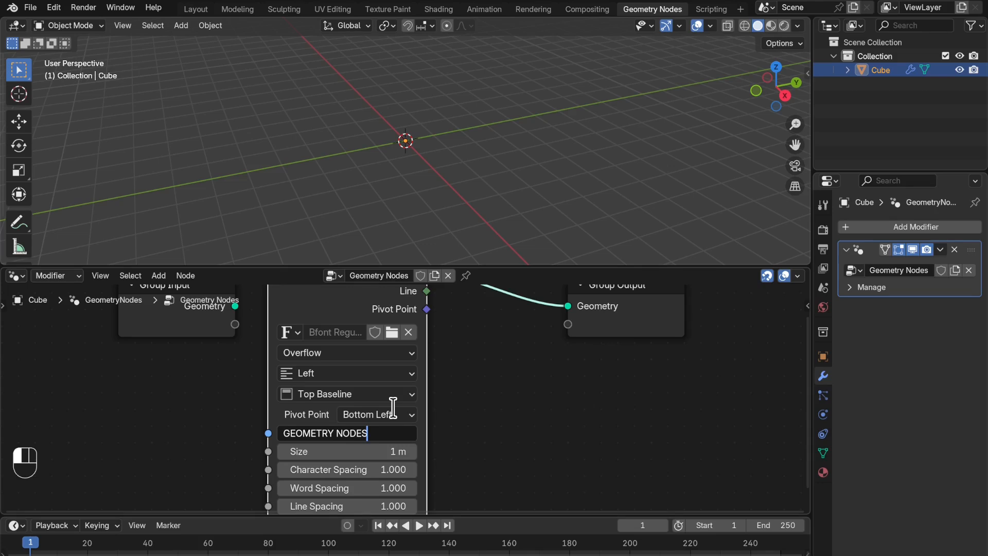
left_click(564, 383)
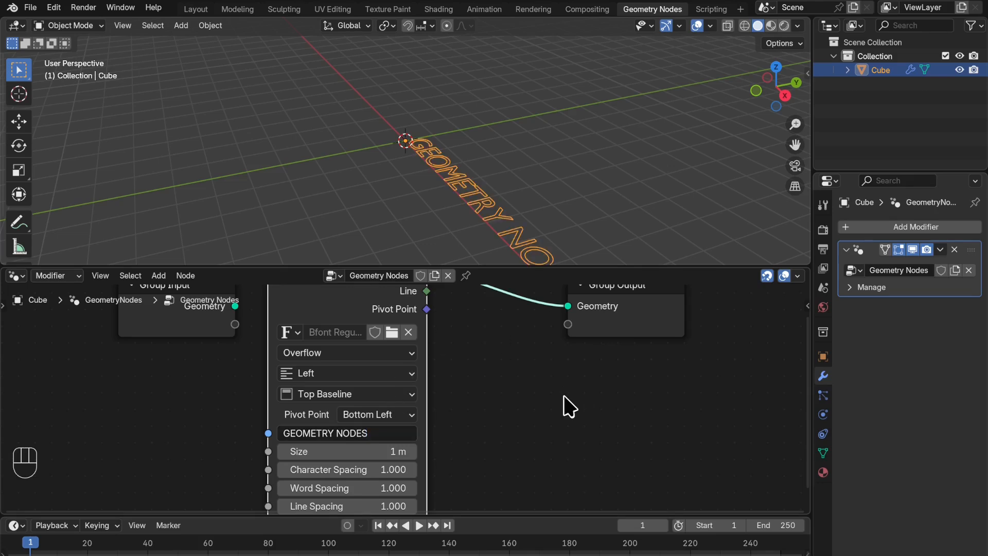
- From the top view, set the text's horizontal alignment to Center and its vertical alignment to Middle
key("KP_7")
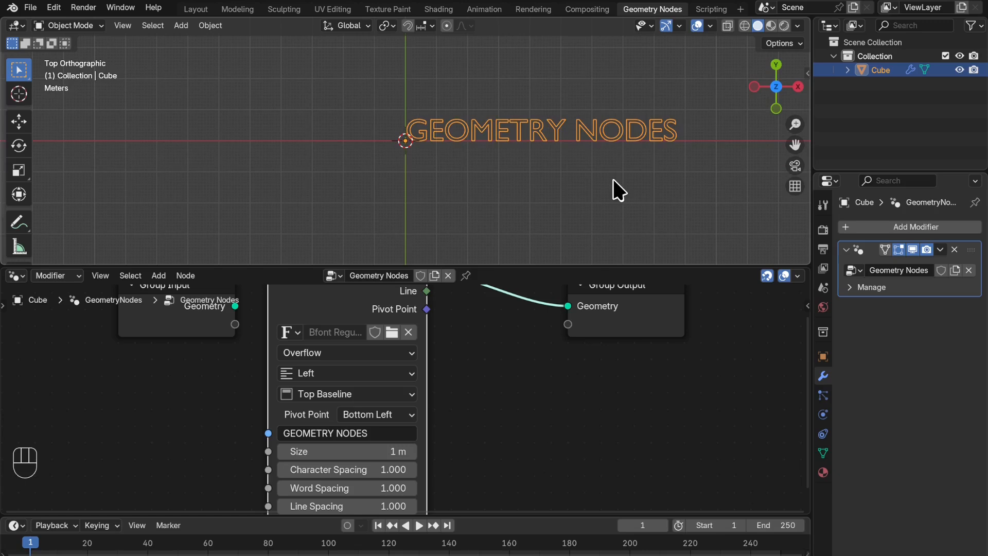
left_click(348, 375)
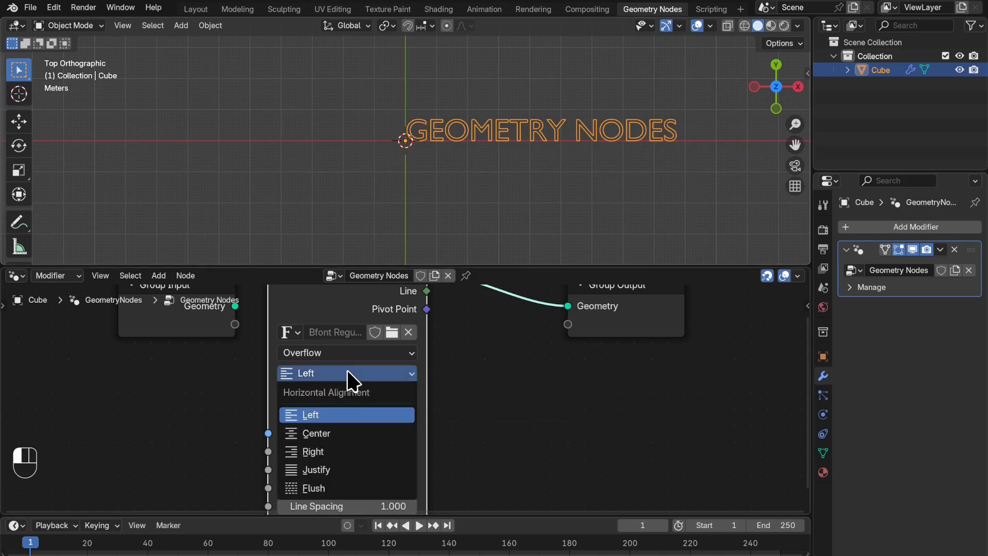
left_click(365, 442)
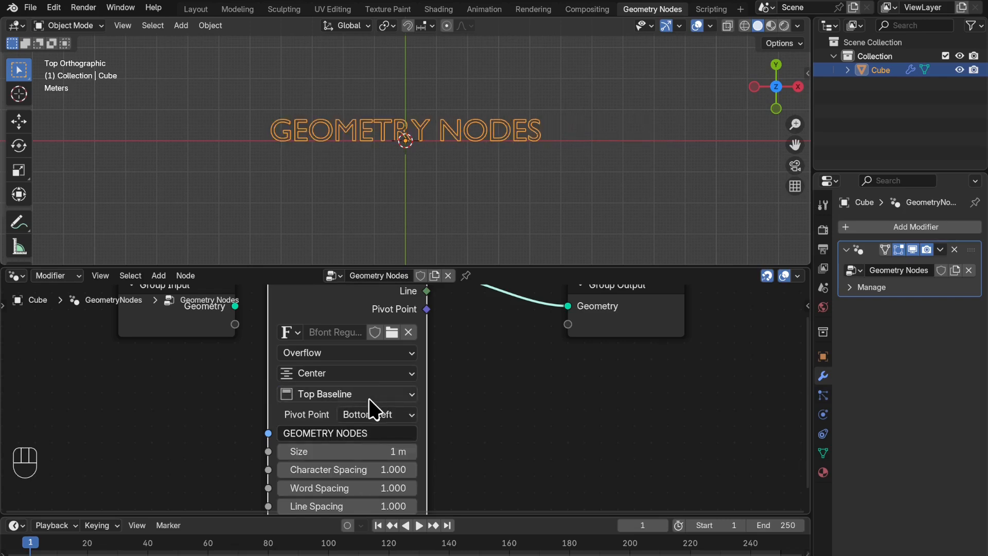
left_click(363, 395)
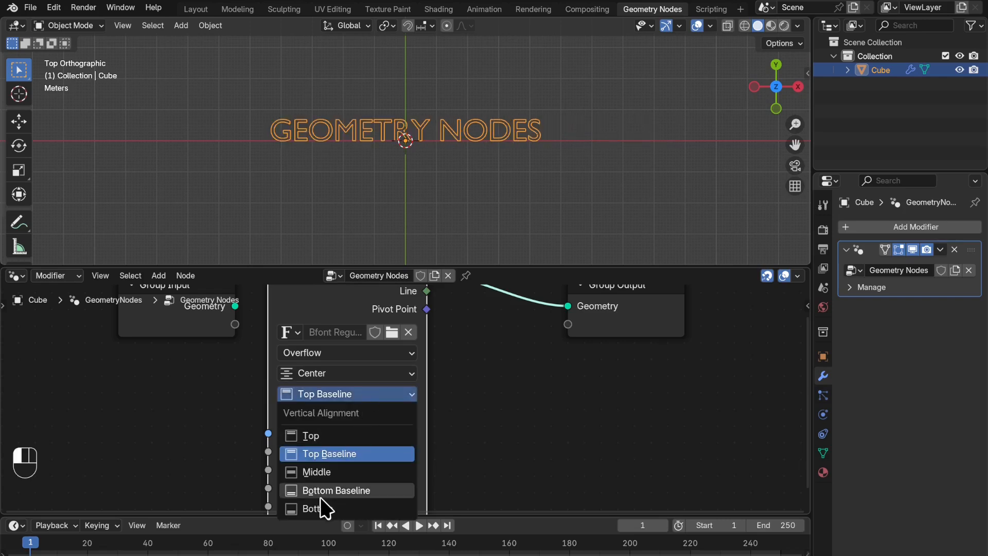
left_click(327, 470)
- Load the Arial Black font (ariblk.ttf) from /usr/share/fonts/Fonts/ into the String to Curves node
left_click(392, 331)
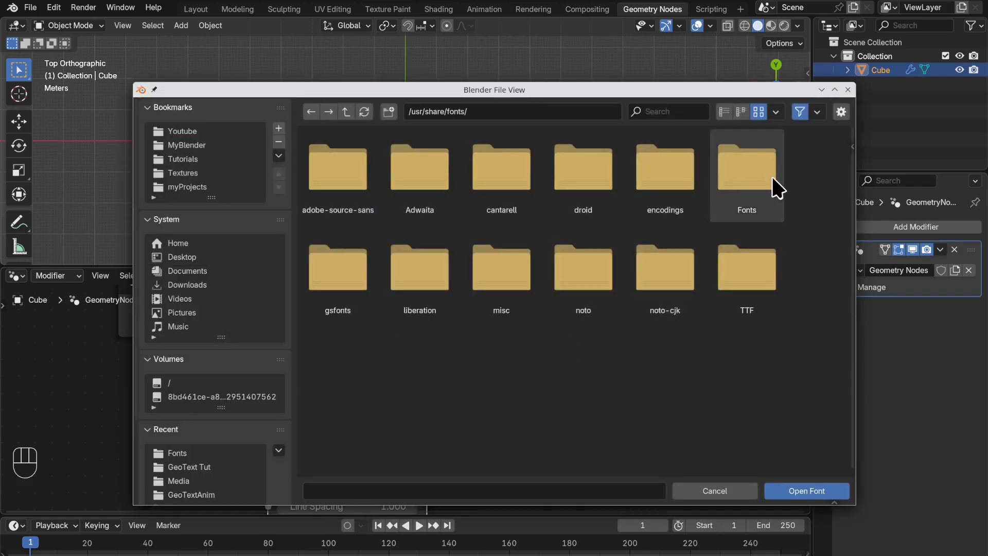
left_click(771, 192)
double_click(772, 192)
left_click(772, 191)
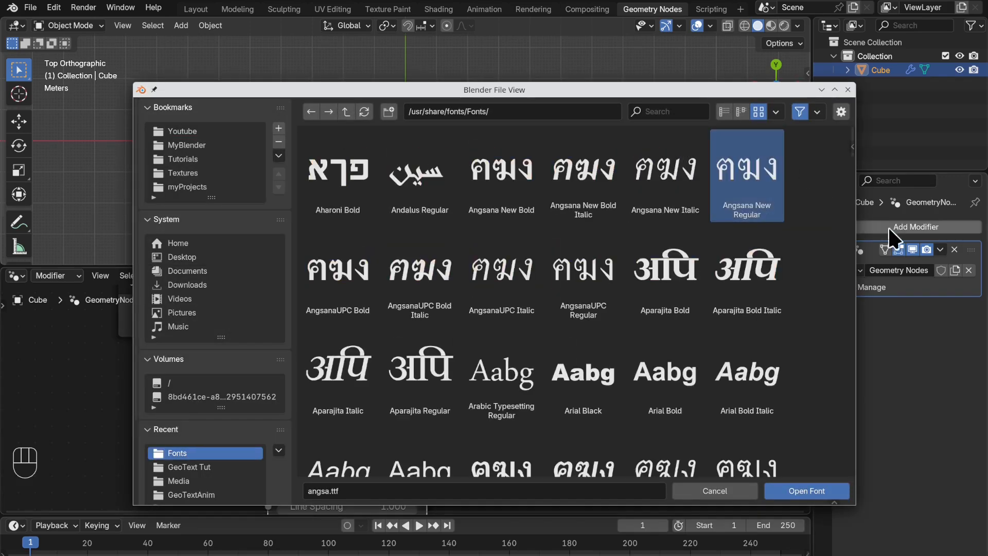
left_click(649, 112)
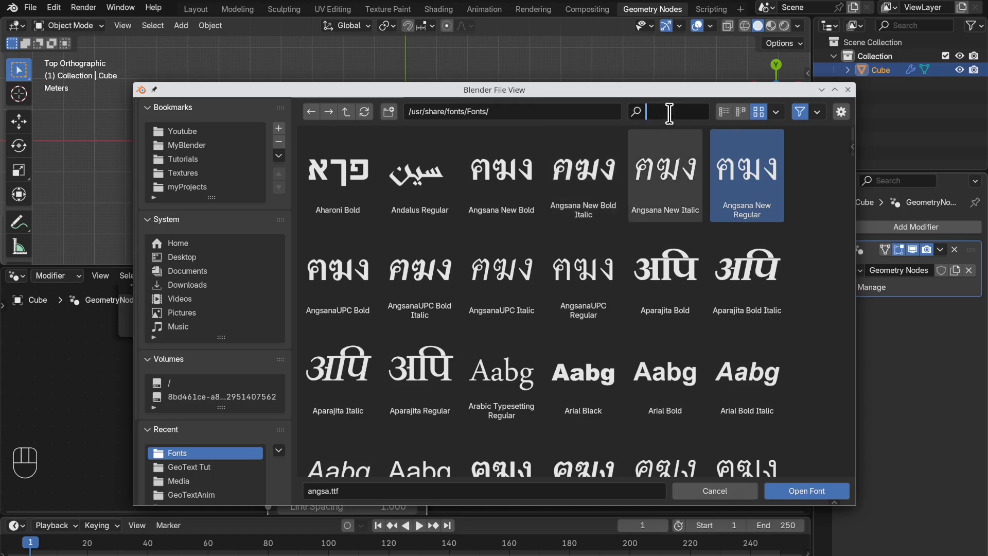
type("a")
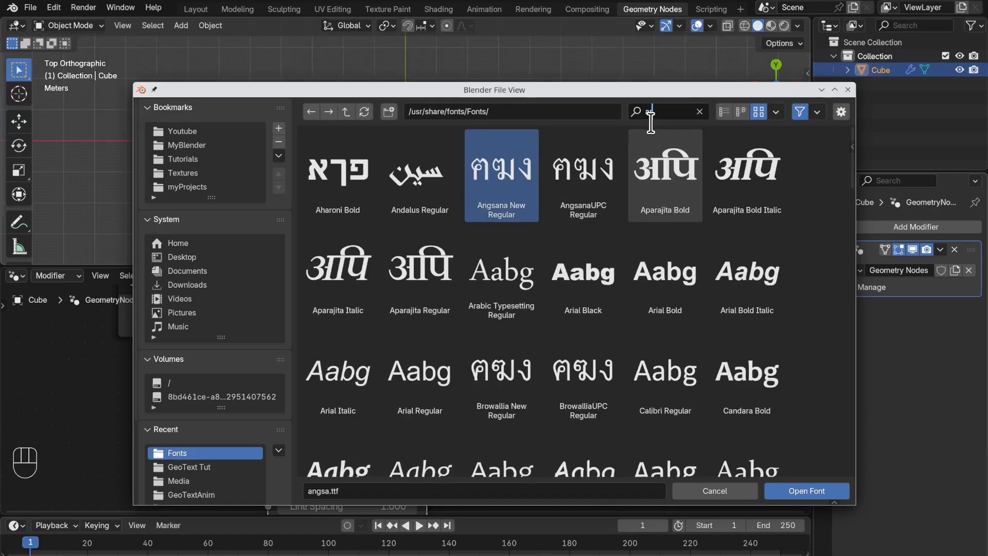
type("ri")
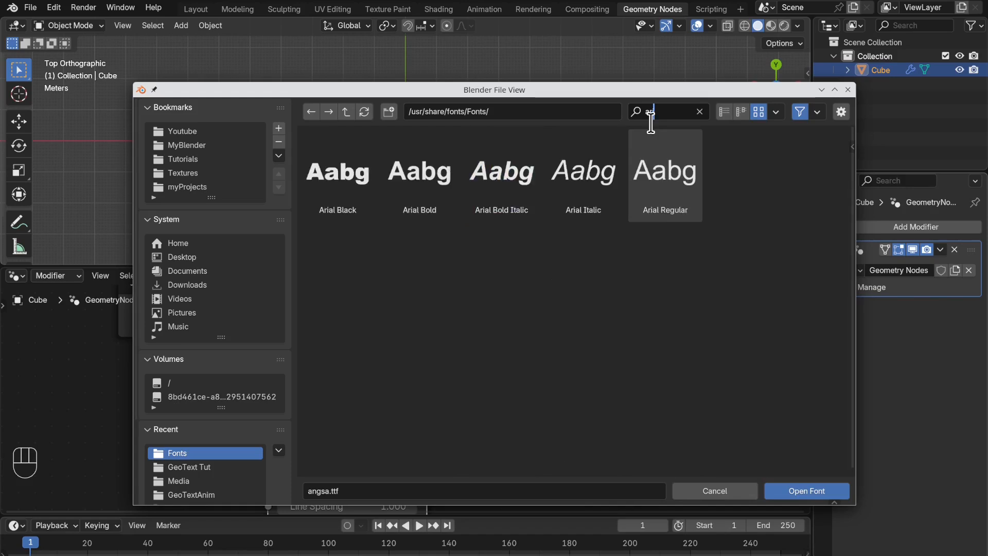
left_click(326, 181)
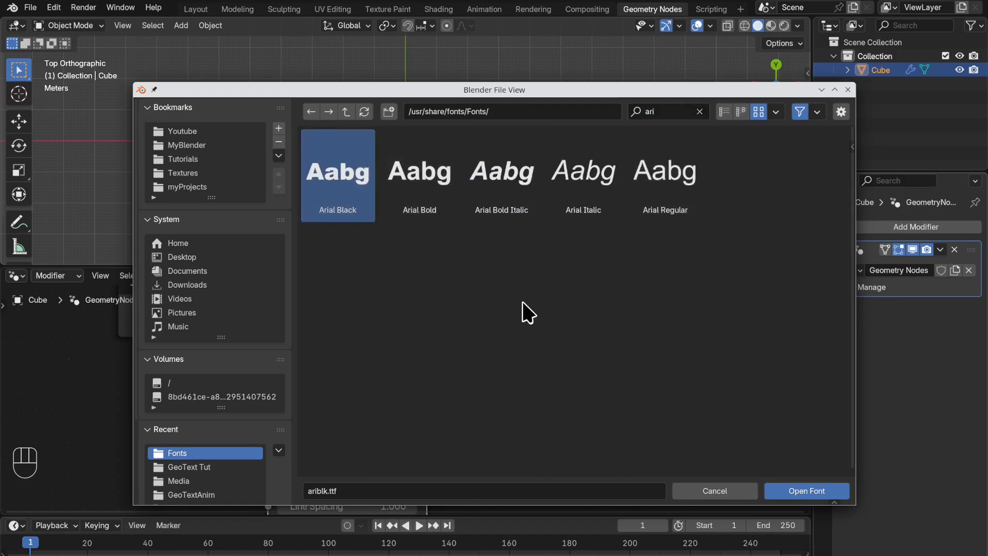
left_click(799, 491)
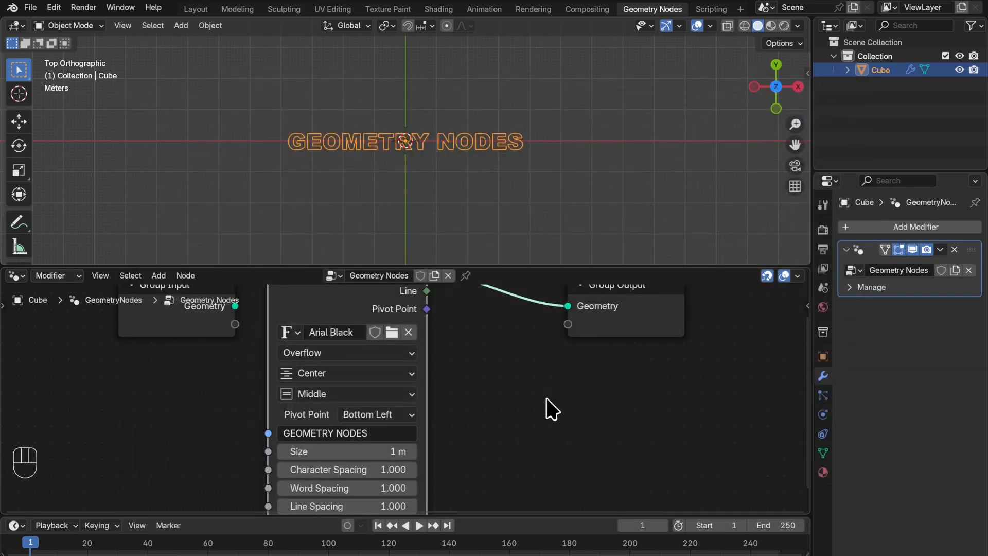
- Set the String to Curves text box width to 0.01 m to break the text into two lines
scroll(523, 391, "down", 5, "shift")
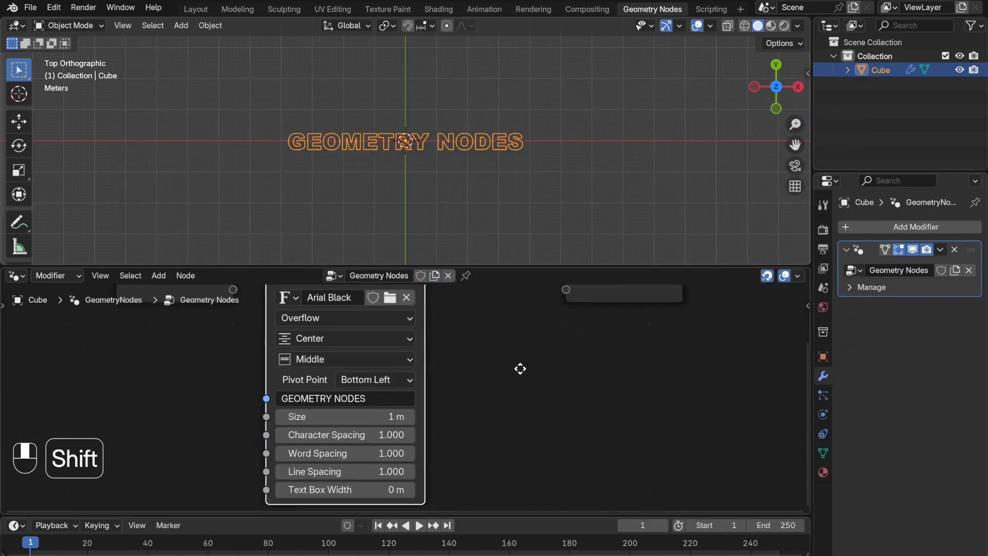
left_click(385, 414)
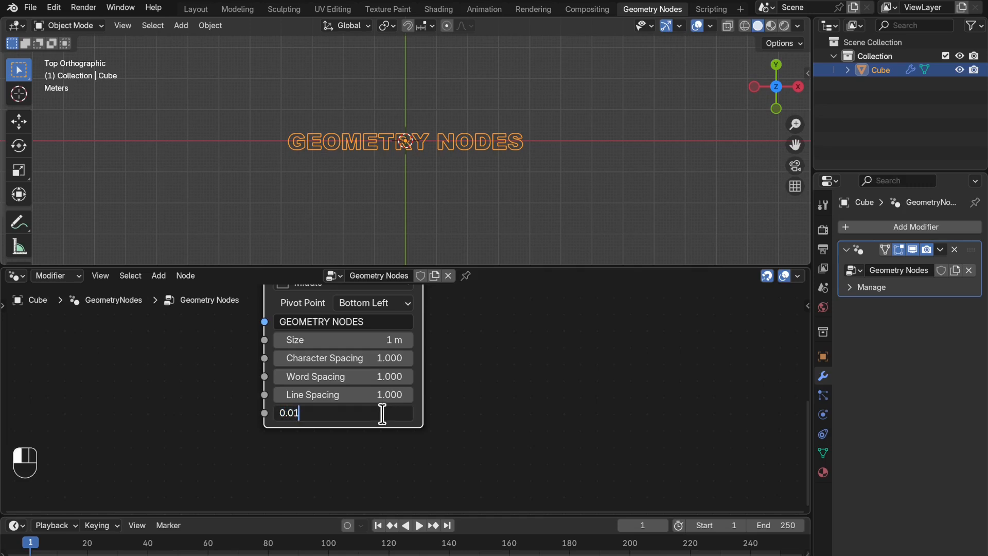
key("Return")
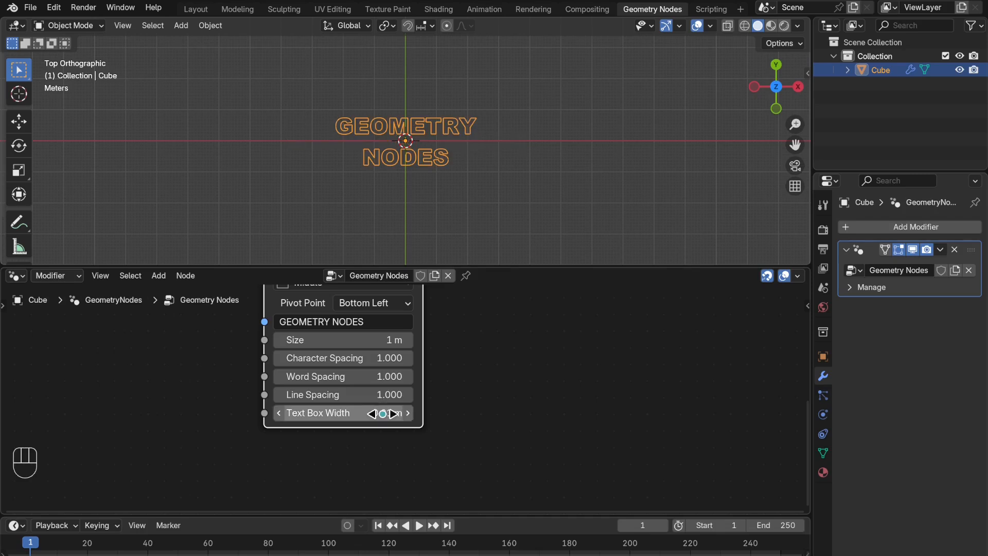
- Move the Group Output node away to make room and insert a Fill Curve node on the link after String to Curves
middle_click_drag(583, 384, 377, 393, "shift")
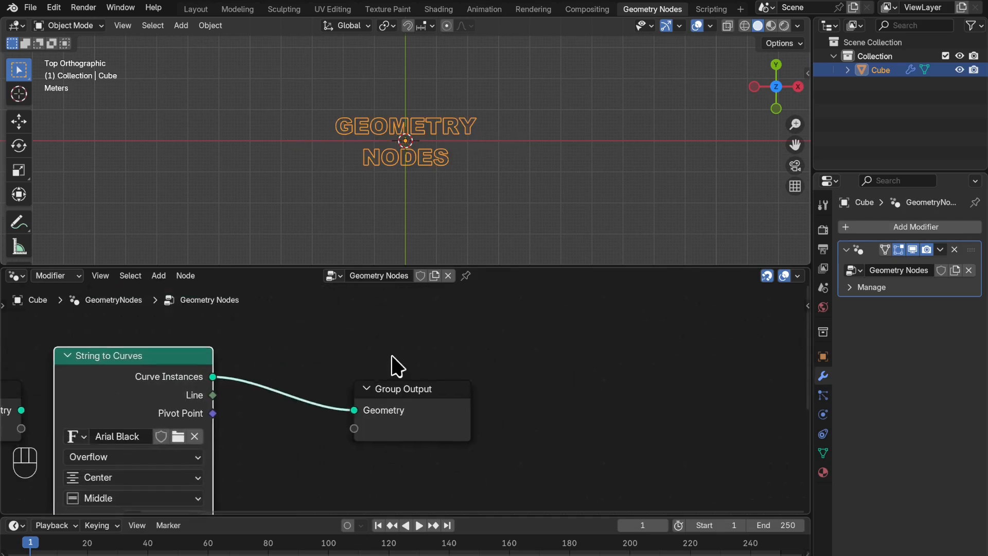
left_click_drag(430, 404, 597, 389)
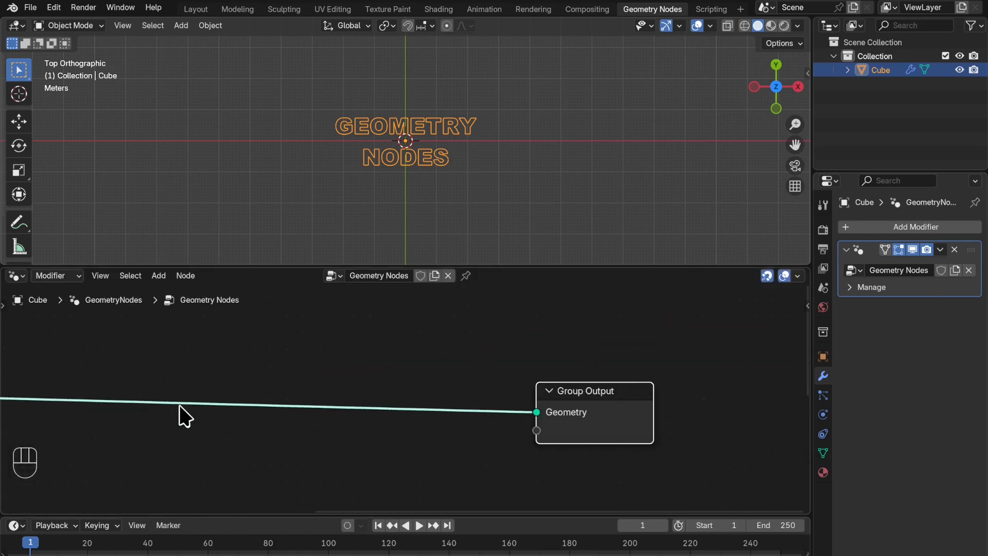
middle_click_drag(145, 434, 386, 432, "shift")
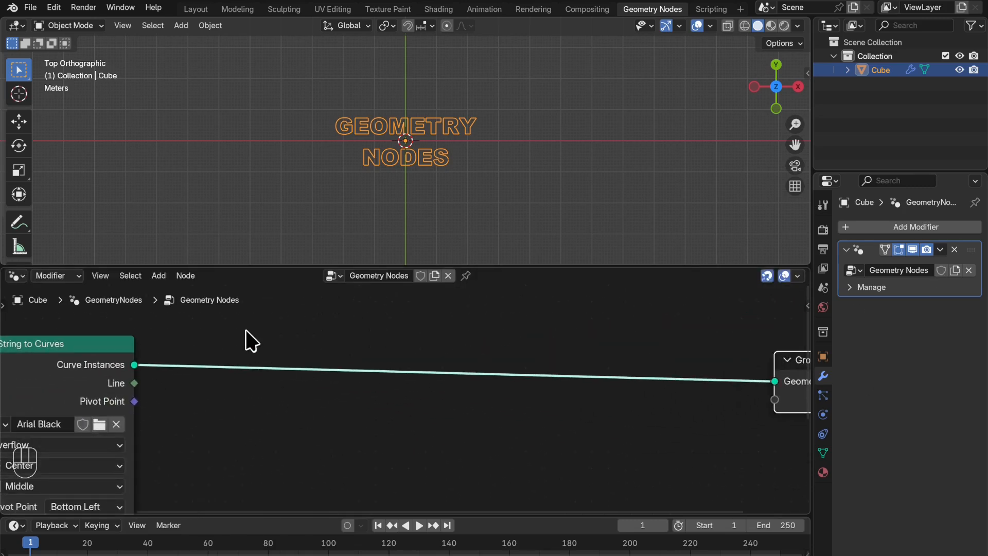
key("shift+a")
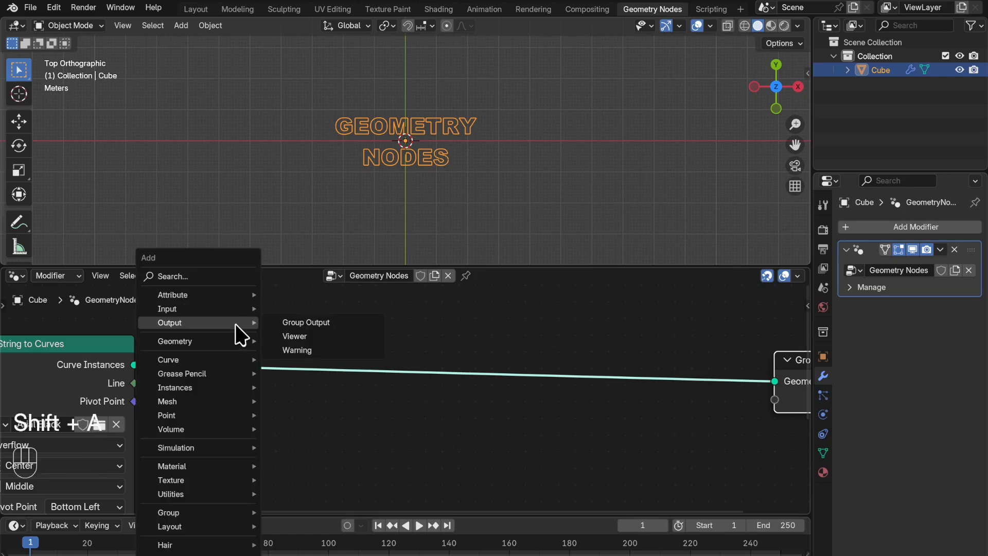
mouse_move(221, 298)
left_click(215, 278)
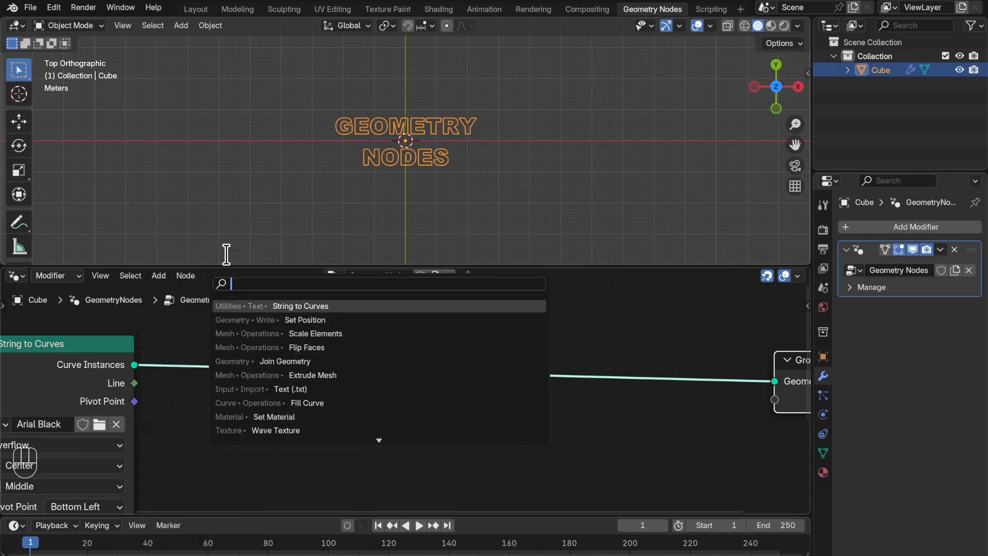
type("d")
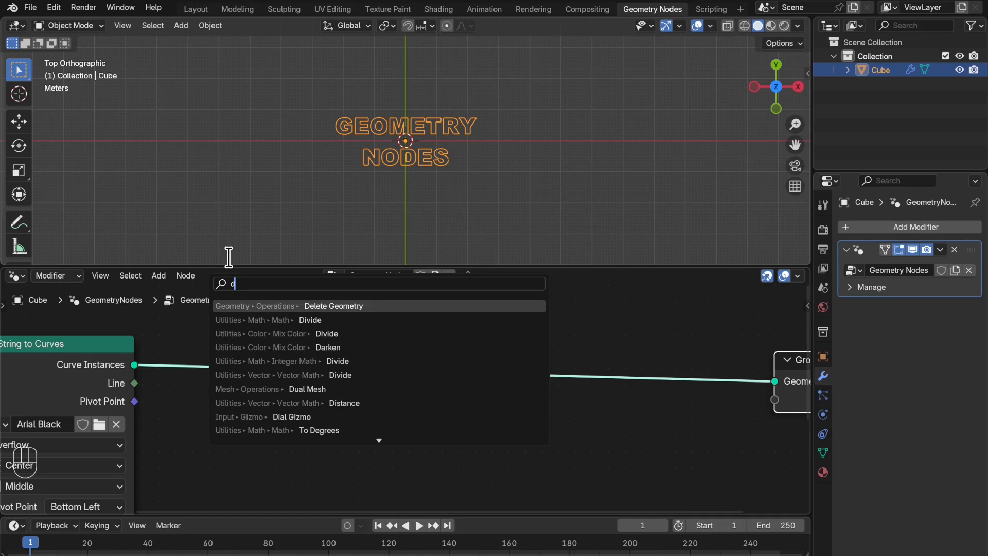
key("BackSpace")
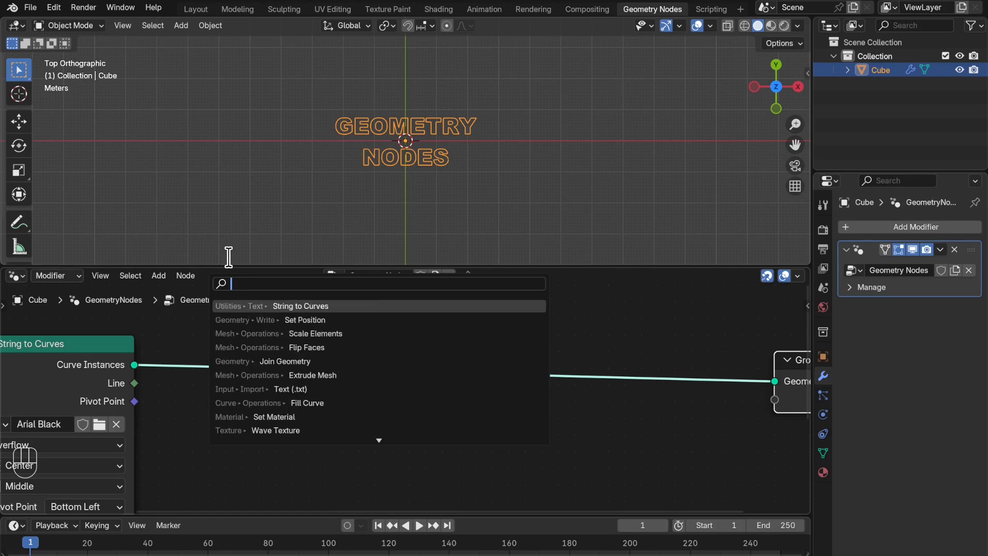
type("fil")
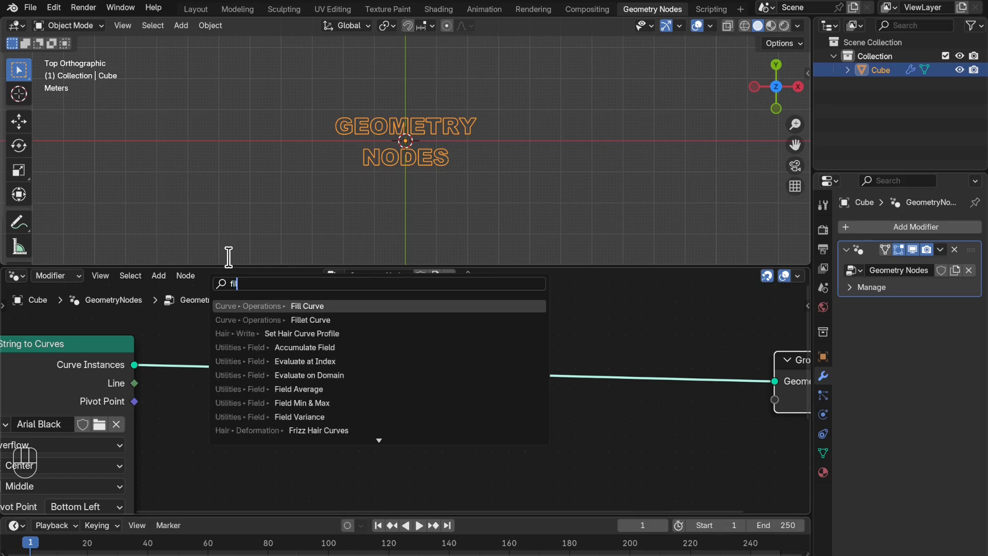
left_click(305, 307)
left_click(167, 355)
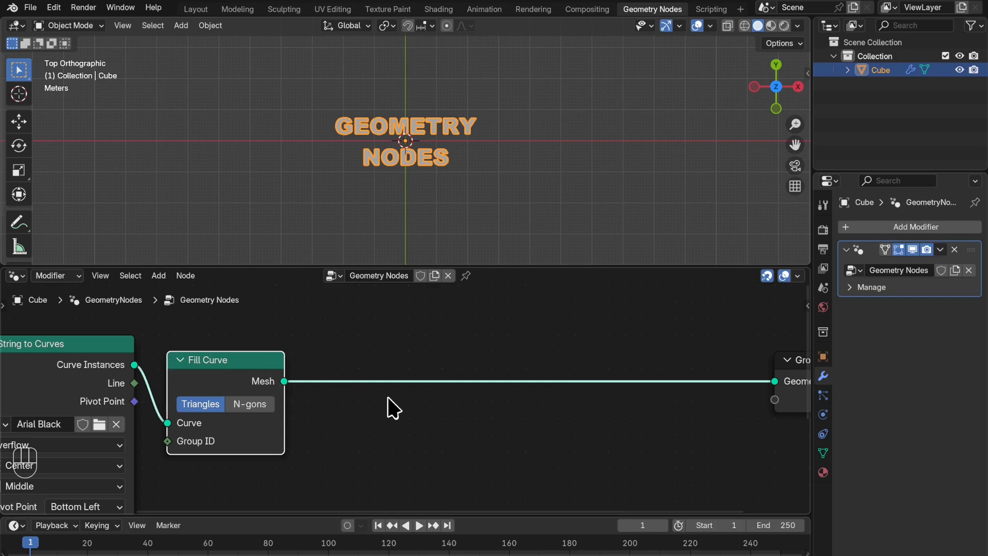
- Insert an Extrude Mesh node on the link between Fill Curve and Group Output
key("shift")
key("shift+a")
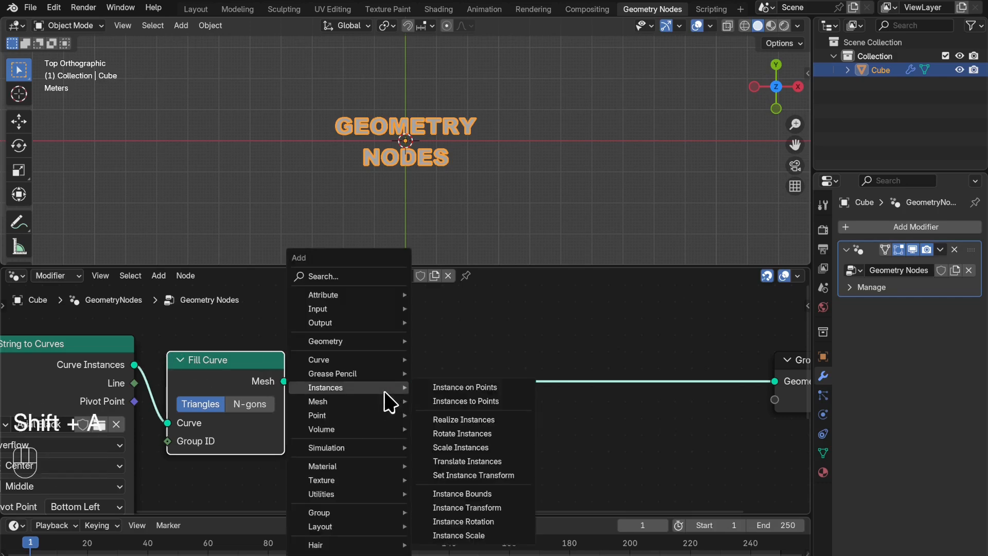
left_click(349, 276)
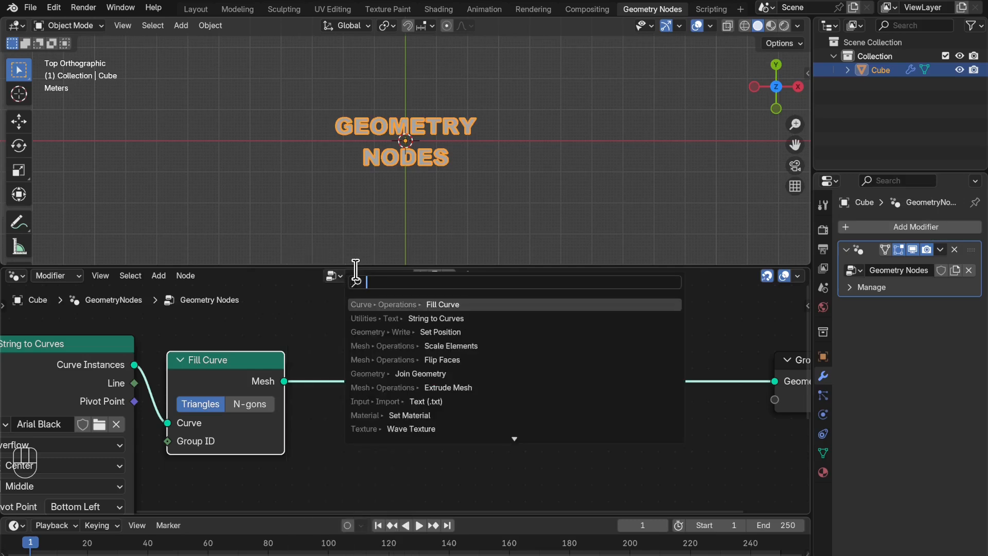
type("ex")
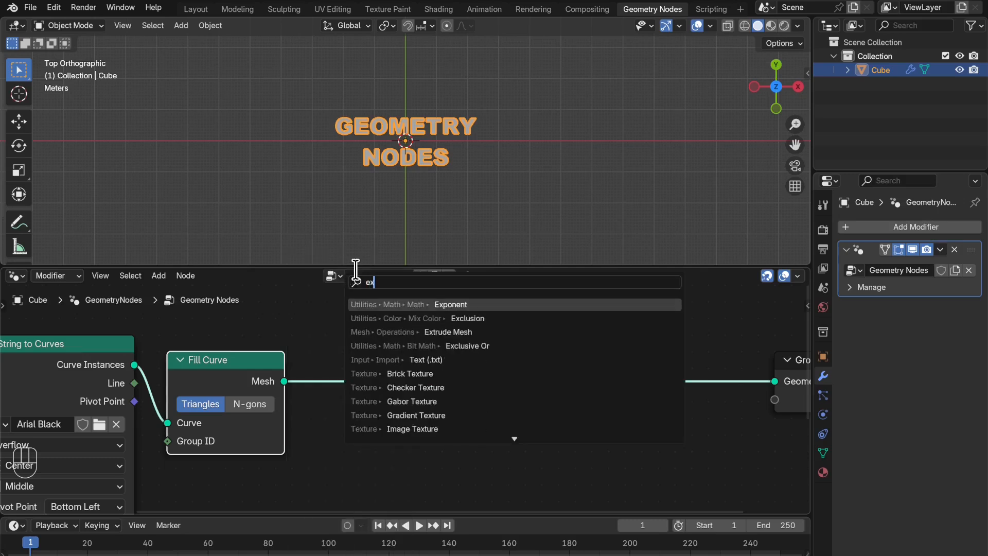
left_click(468, 331)
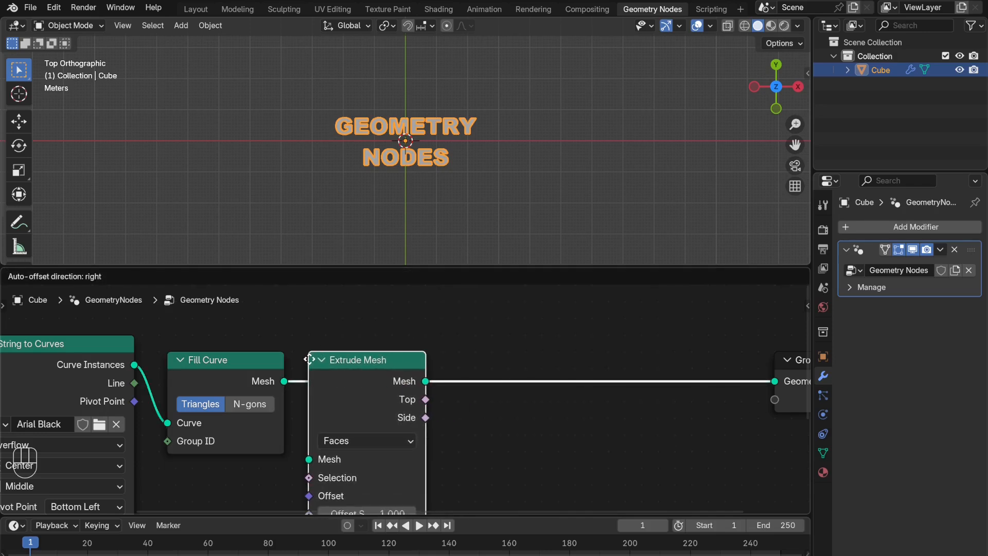
left_click(309, 360)
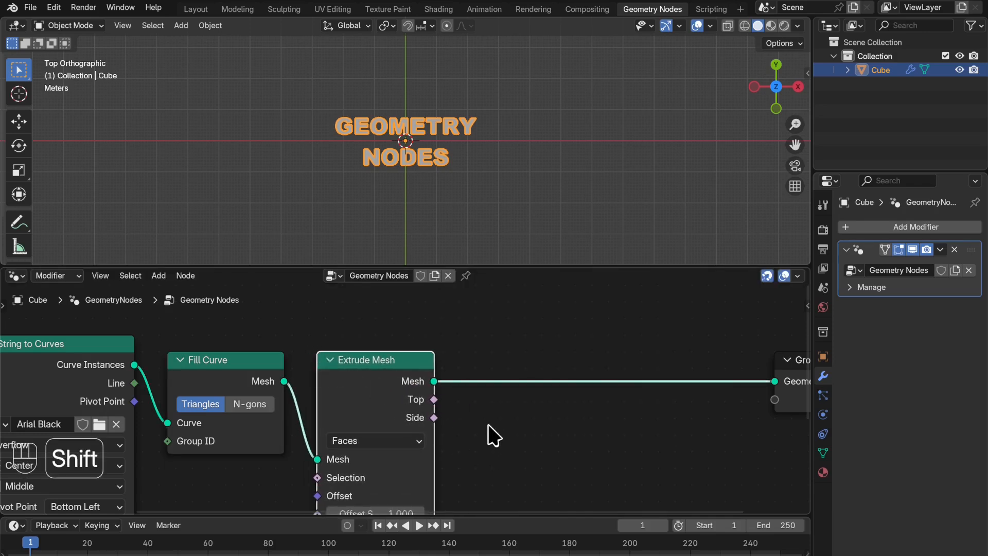
- View the text in perspective and set the Extrude Mesh offset scale to 0.3
scroll(487, 432, "down", 3, "shift")
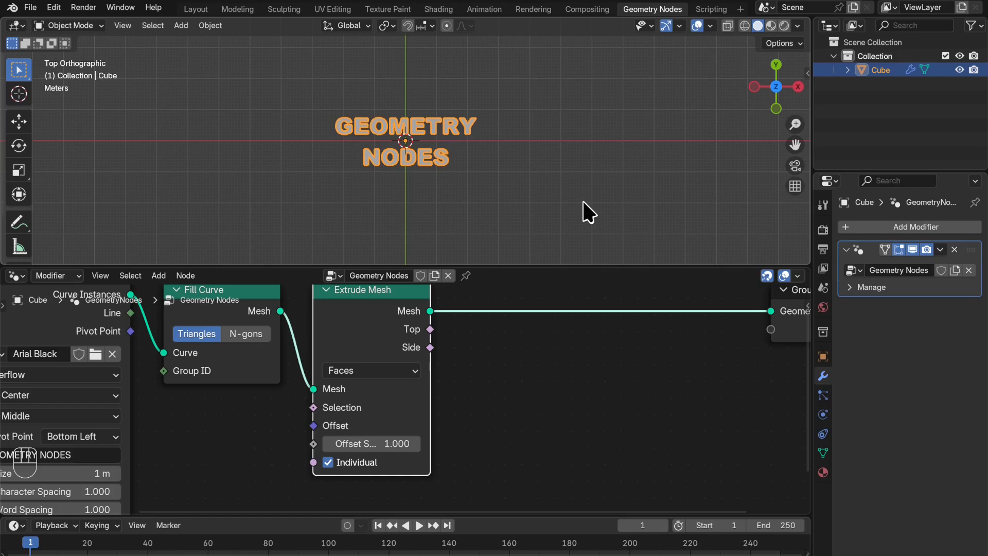
key("KP_5")
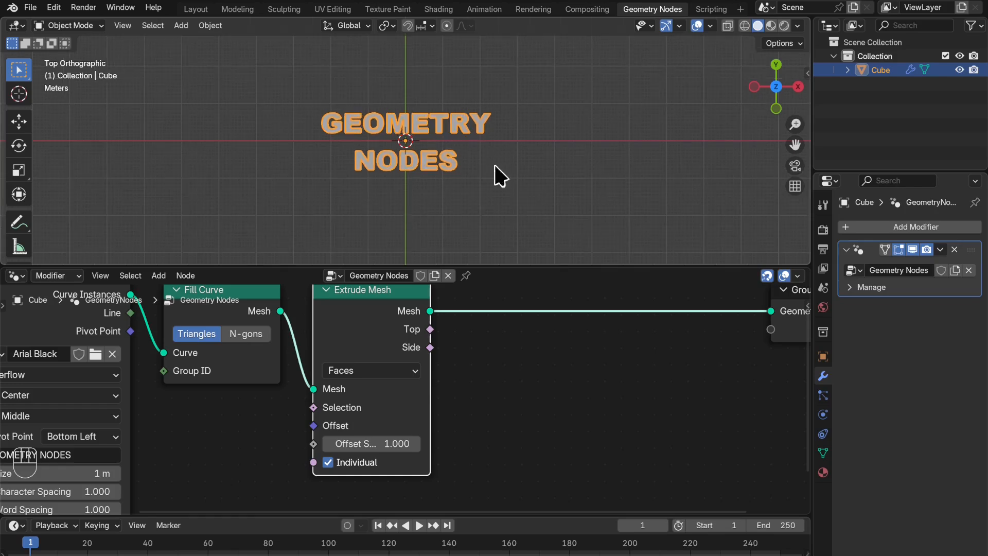
left_click(587, 216)
middle_click_drag(588, 211, 484, 114)
left_click(383, 444)
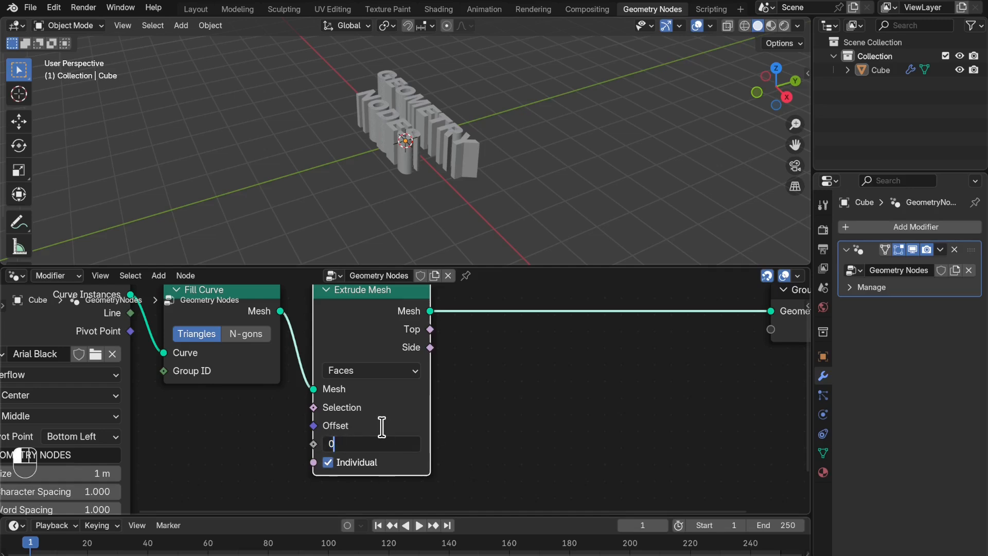
key("Return")
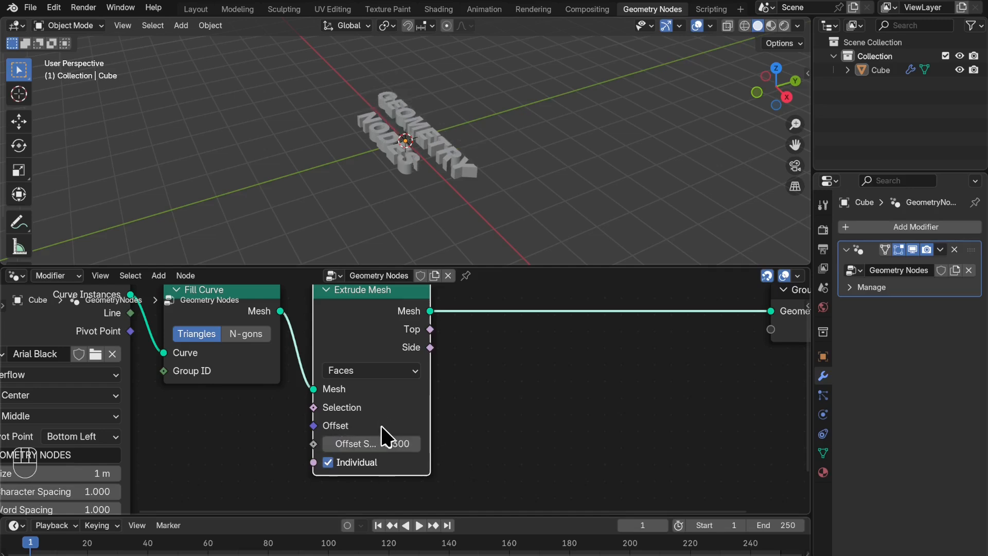
- Inspect the text from below and turn off Individual extrusion on the Extrude Mesh node
middle_click_drag(623, 175, 554, 169)
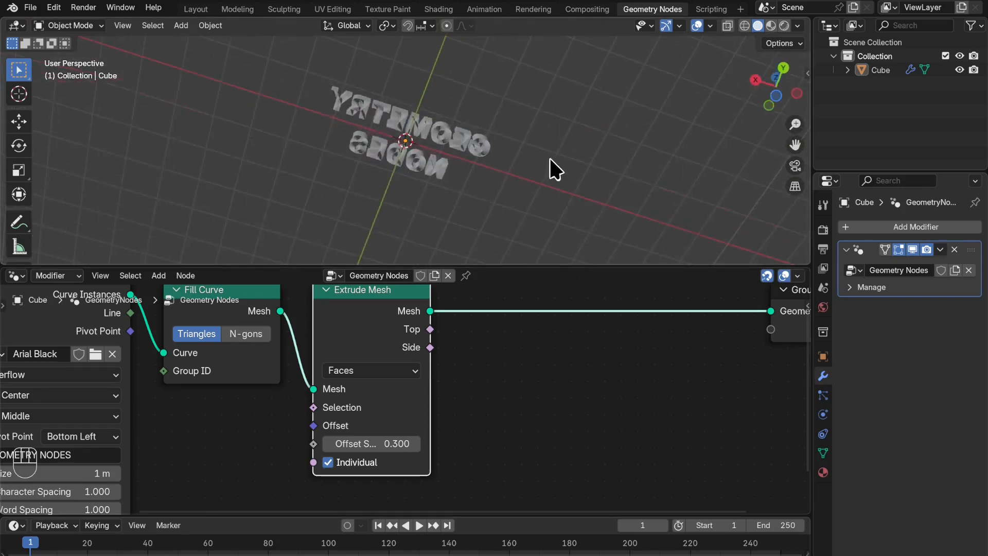
scroll(556, 170, "up", 5)
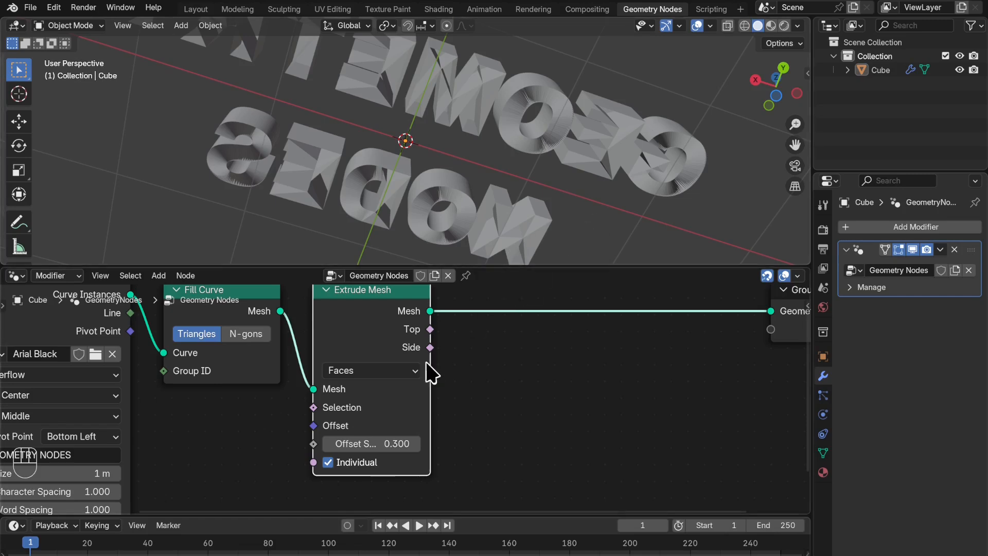
left_click(327, 462)
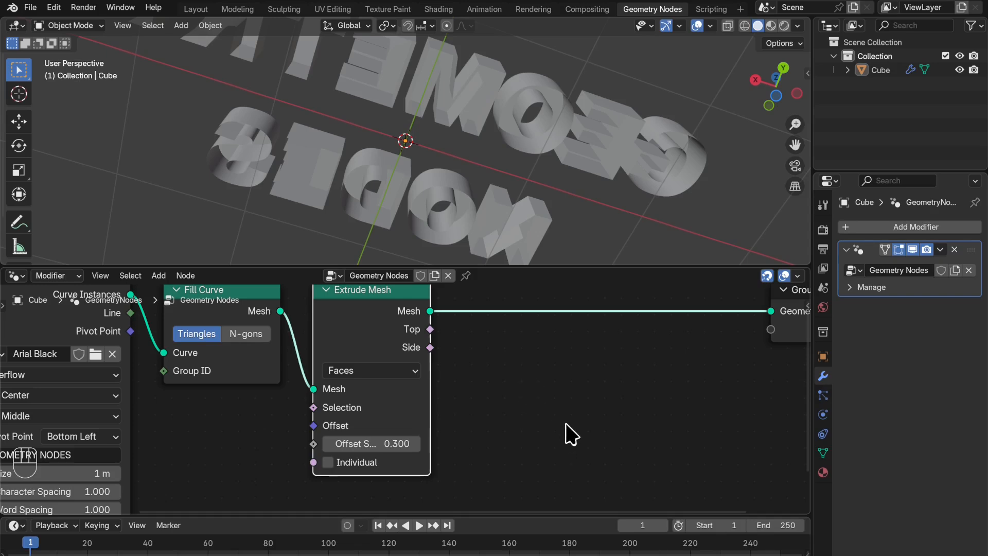
- Move the Extrude Mesh node below the main chain and add a Join Geometry node before Group Output
scroll(571, 392, "down", 1)
scroll(577, 400, "down", 2)
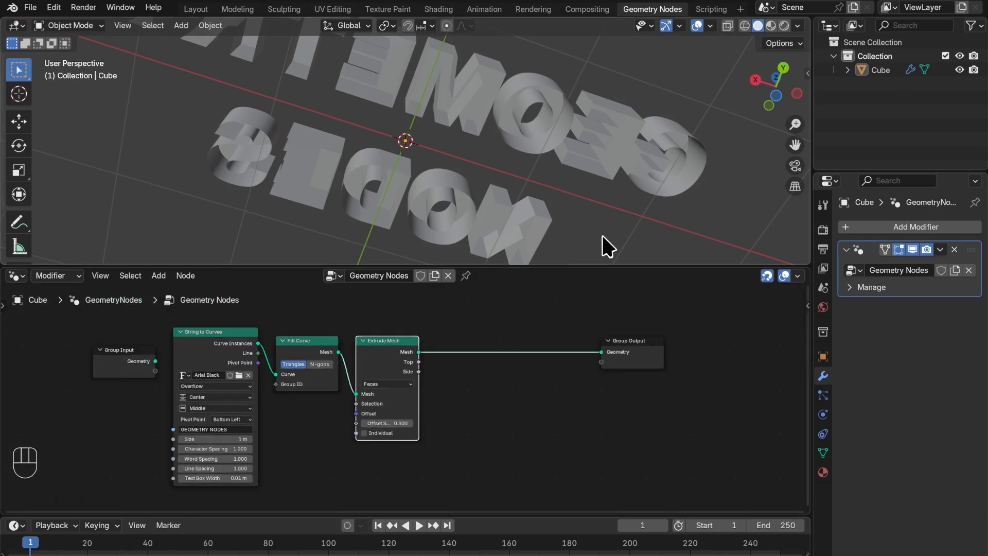
middle_click_drag(597, 202, 703, 219)
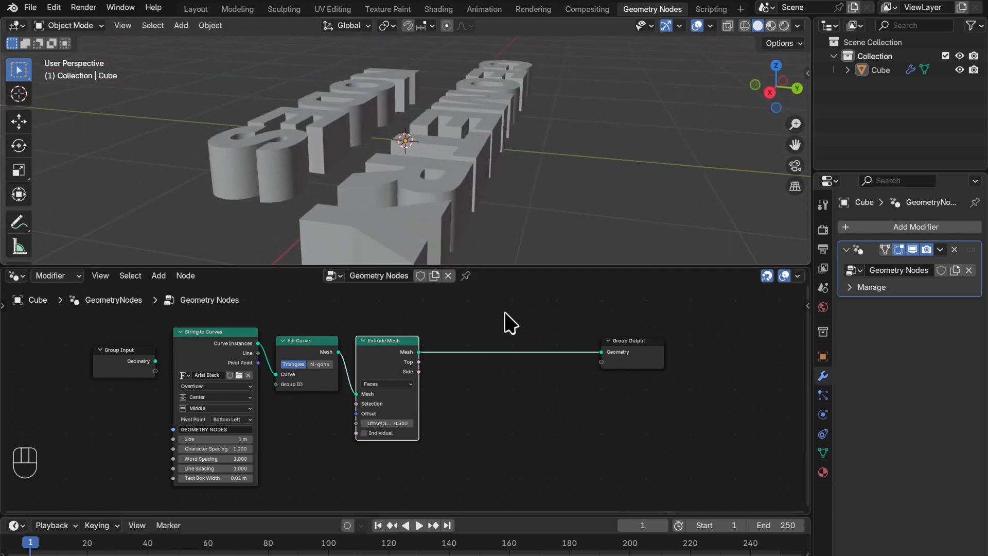
left_click_drag(404, 350, 408, 448)
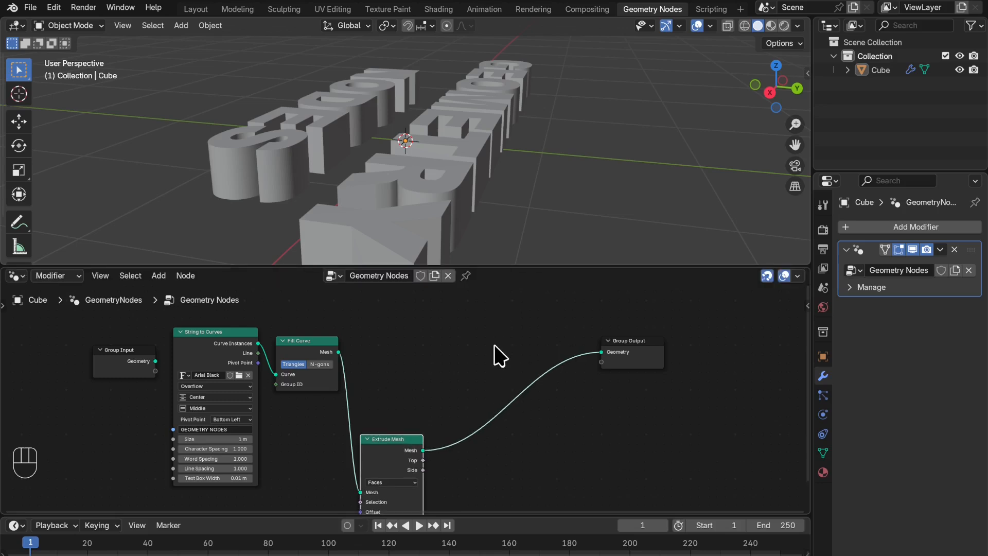
key("shift")
key("shift+a")
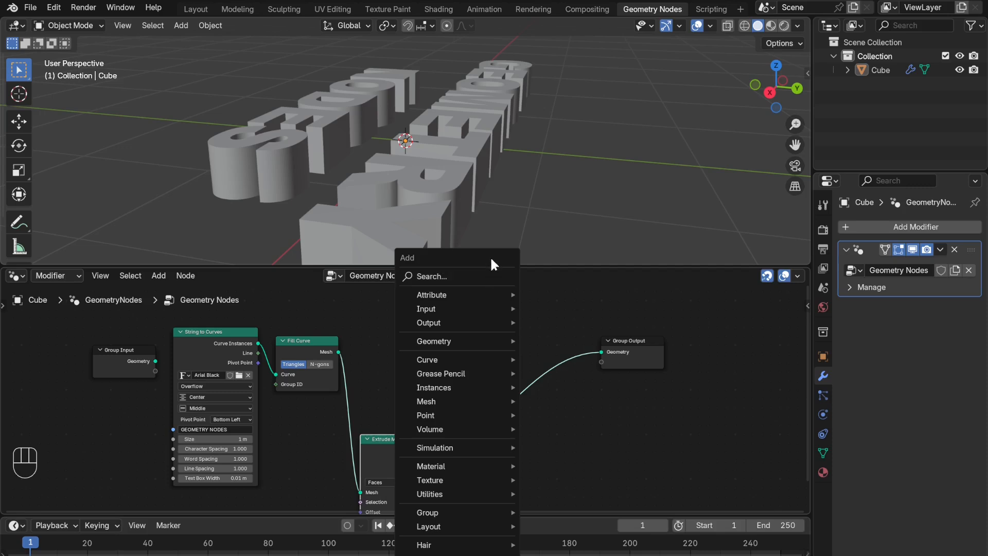
left_click(464, 278)
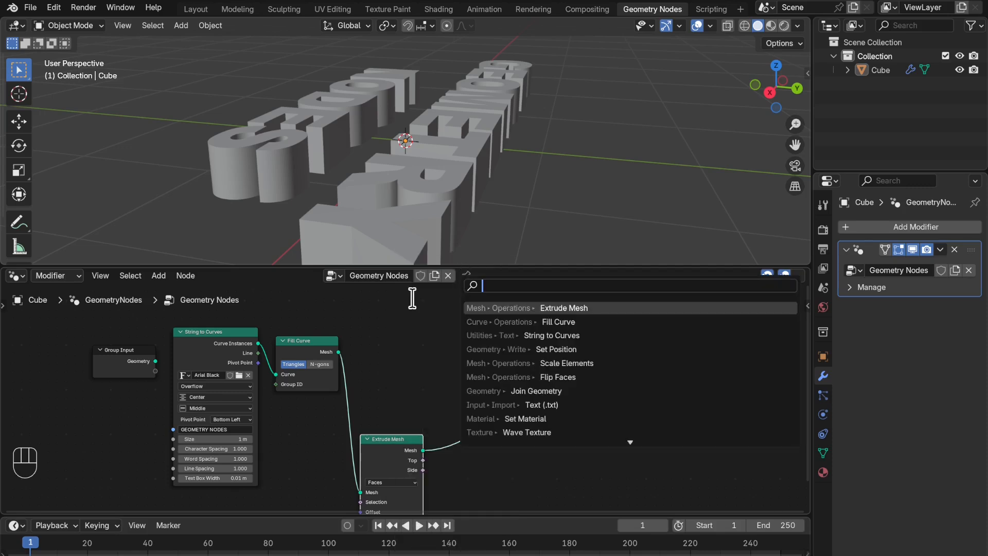
type("JO")
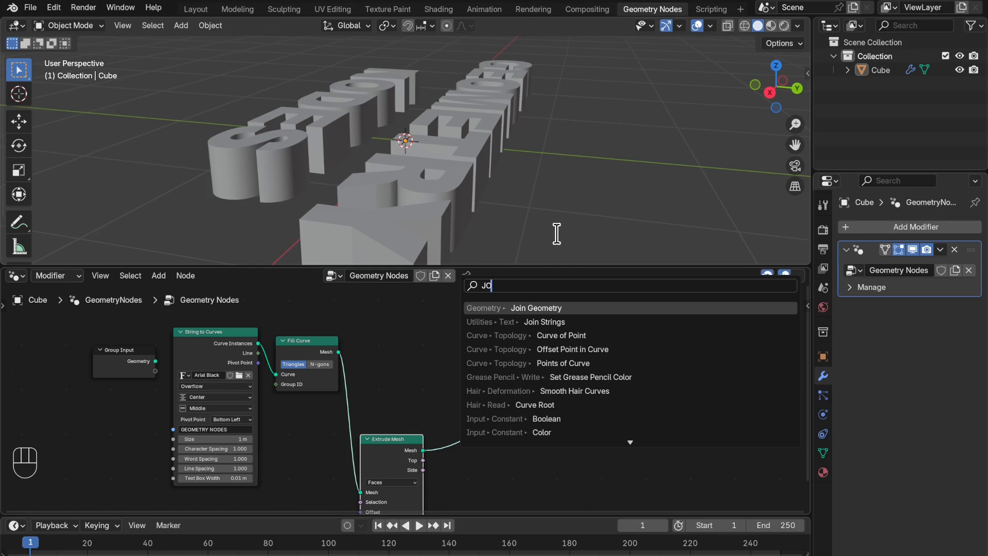
left_click(574, 308)
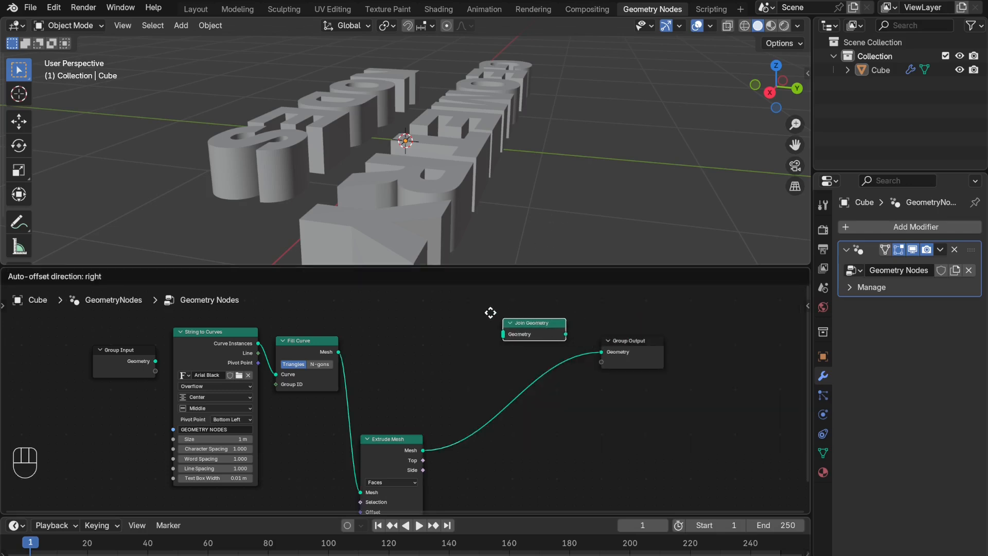
left_click(483, 335)
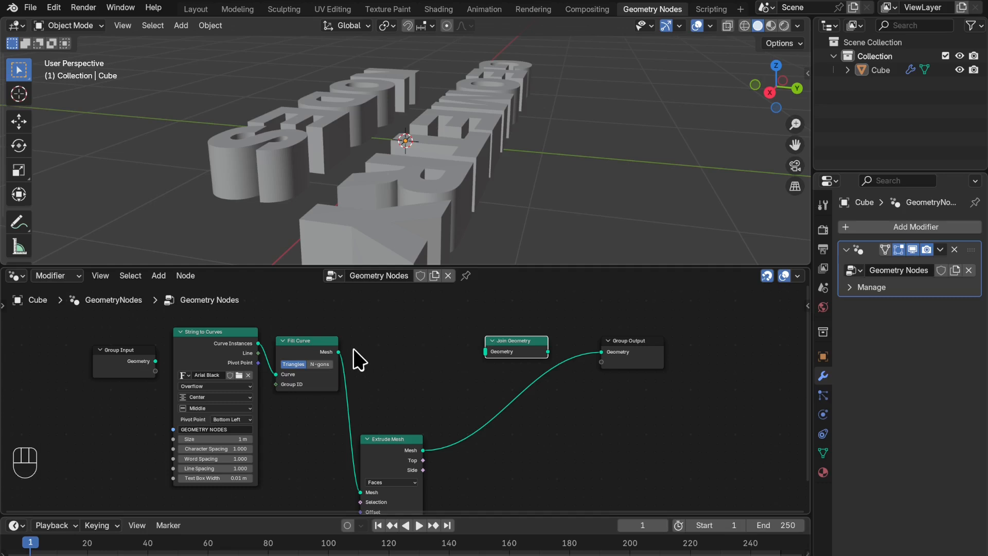
- Link the Fill Curve and Extrude Mesh mesh outputs into Join Geometry, and connect Join Geometry to Group Output
left_click_drag(338, 353, 484, 361)
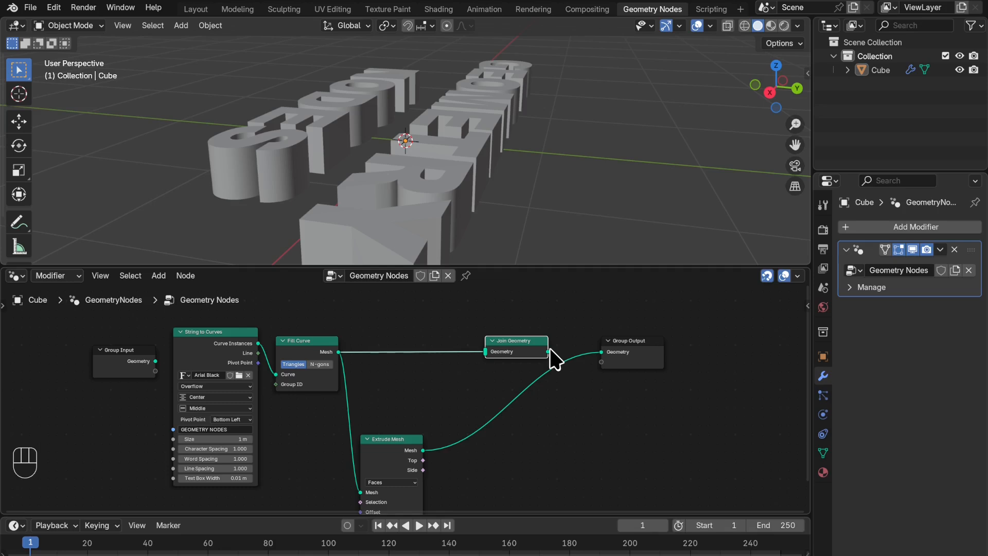
left_click_drag(551, 352, 610, 351)
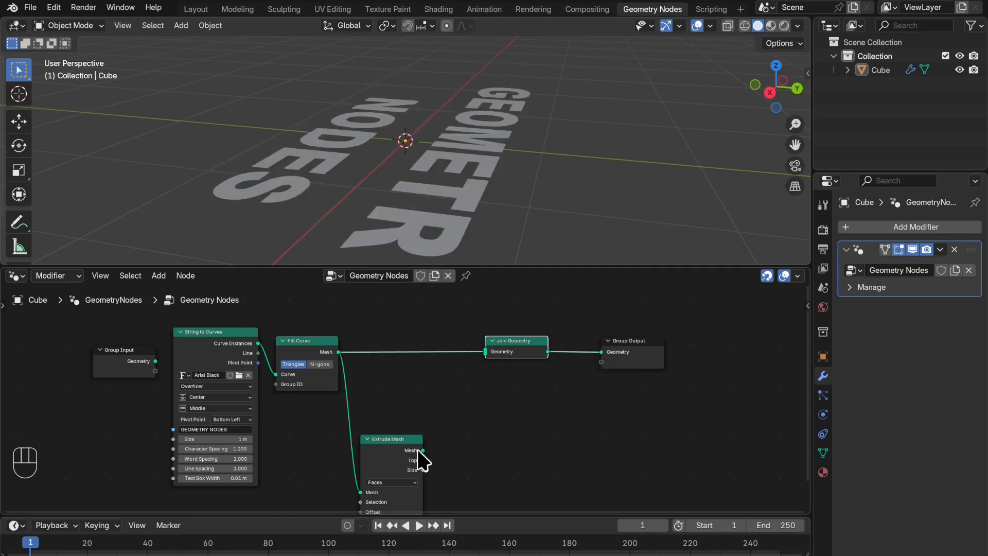
left_click_drag(423, 451, 483, 356)
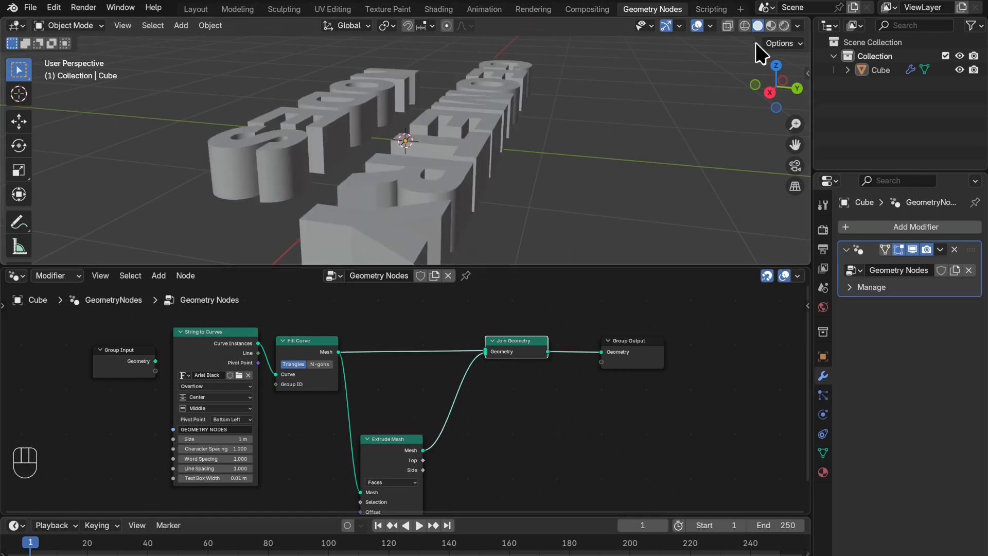
- Turn on the Face Orientation overlay and examine the face normals on the text's front and underside
middle_click_drag(633, 209, 17, 254)
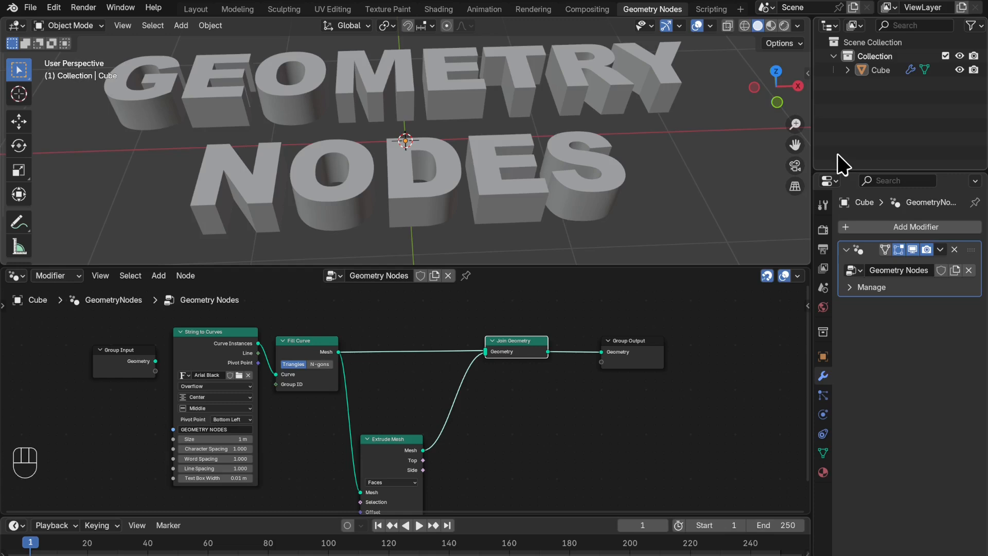
left_click(710, 27)
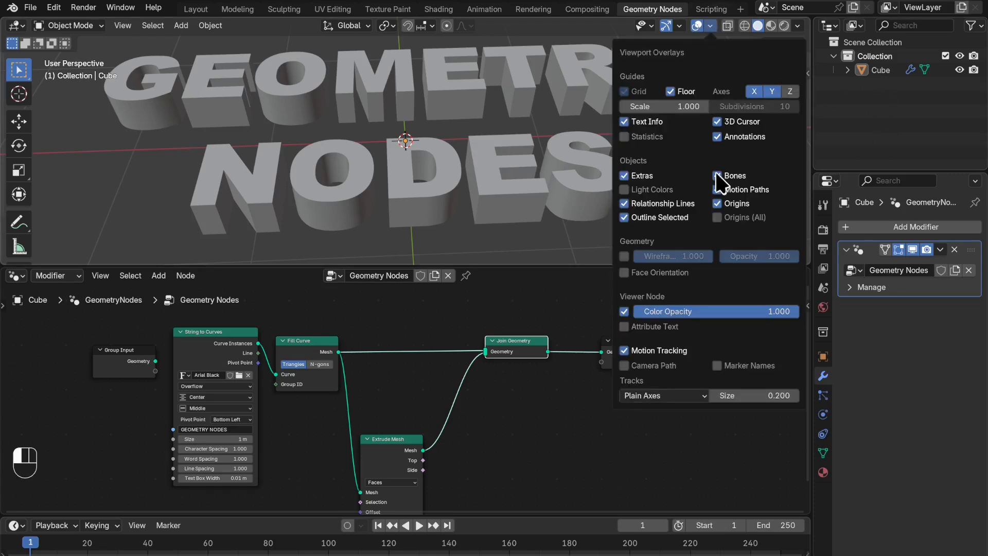
left_click(664, 277)
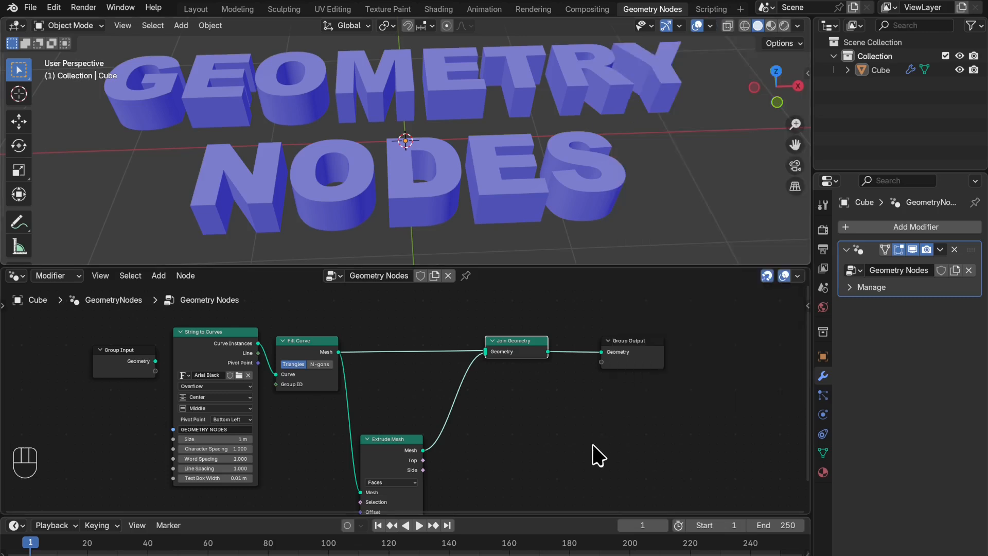
middle_click_drag(679, 214, 652, 202)
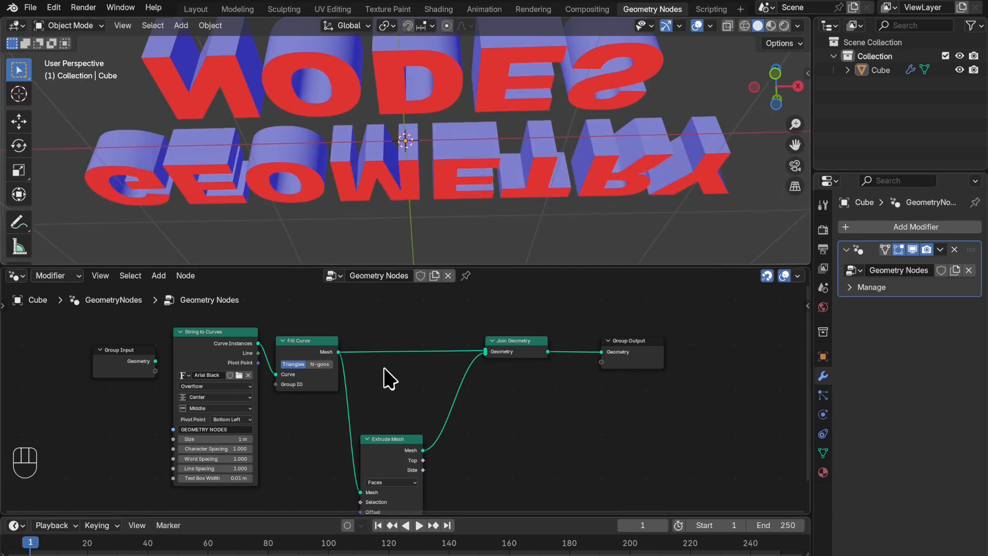
- Insert a Flip Faces node on the link between Fill Curve and Join Geometry
key("shift+a")
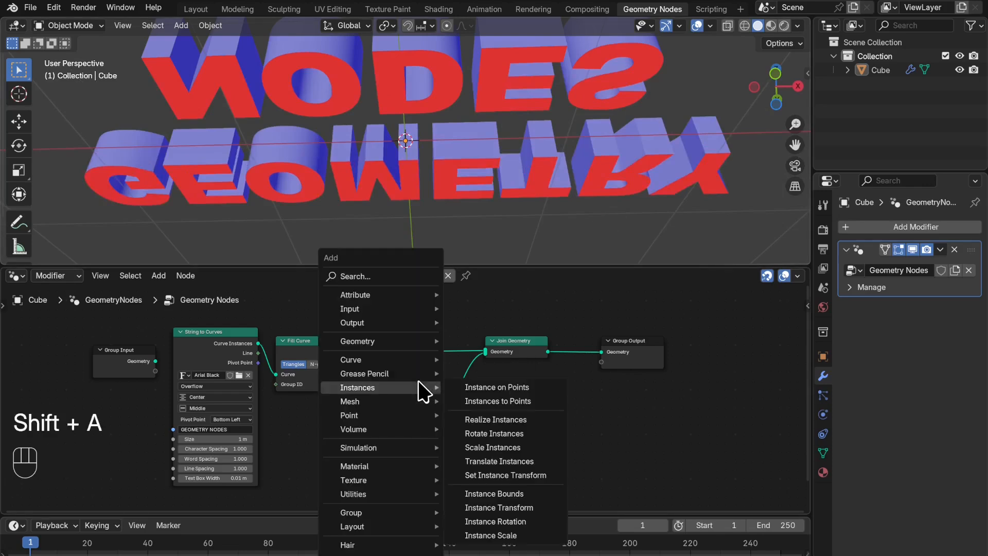
left_click(391, 286)
type("FLIP")
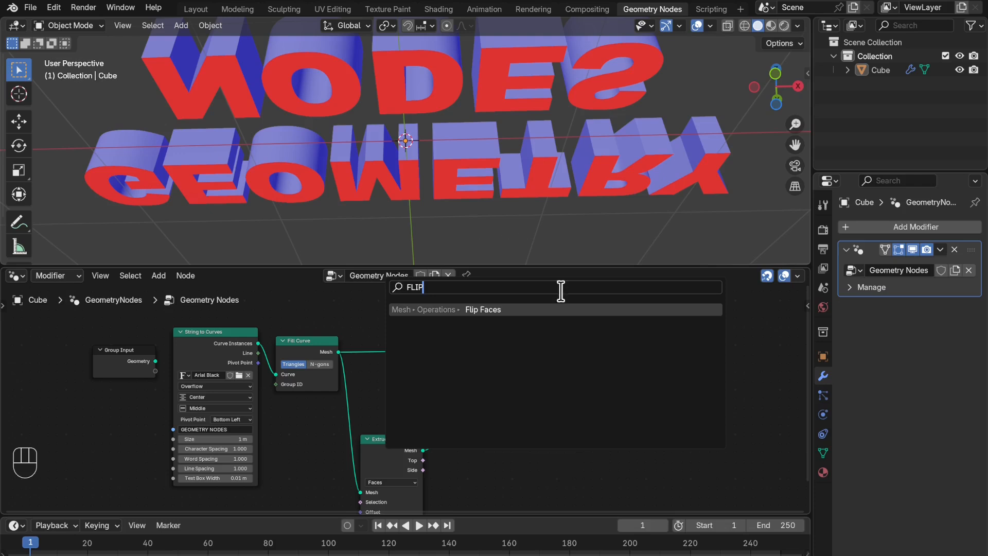
left_click(474, 312)
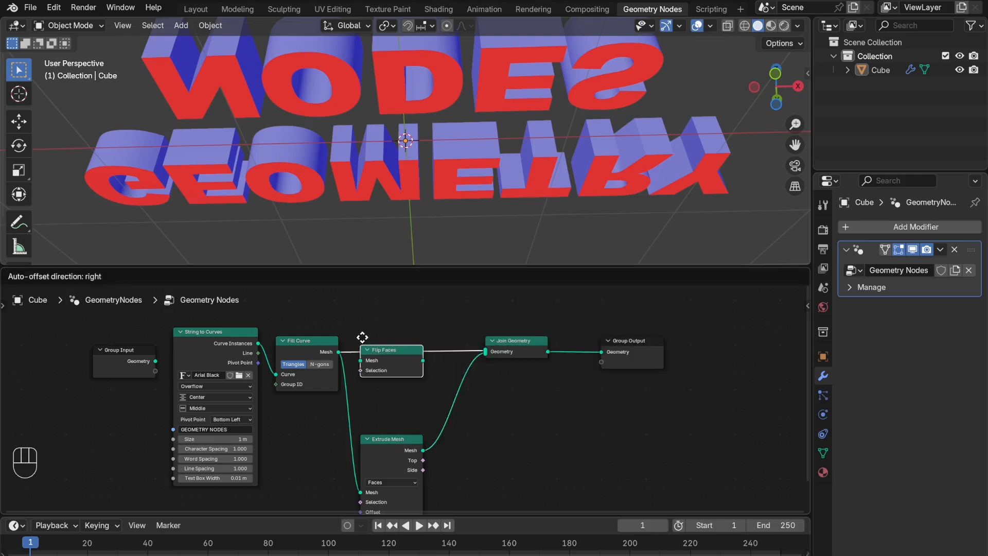
left_click(383, 344)
middle_click_drag(520, 216, 656, 180)
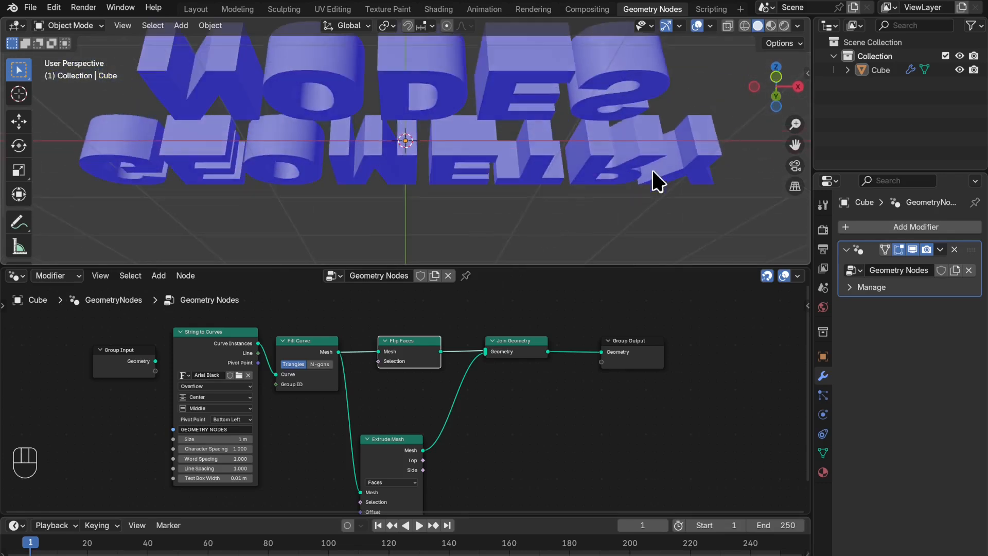
- Turn off the Face Orientation overlay and view the text from above at an angle
left_click(710, 25)
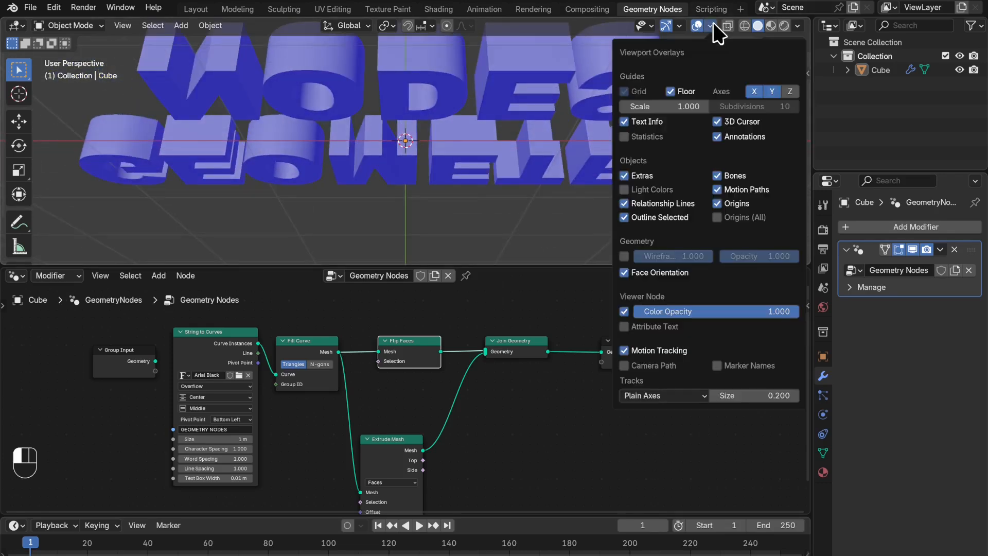
left_click(650, 274)
middle_click_drag(525, 221, 646, 151)
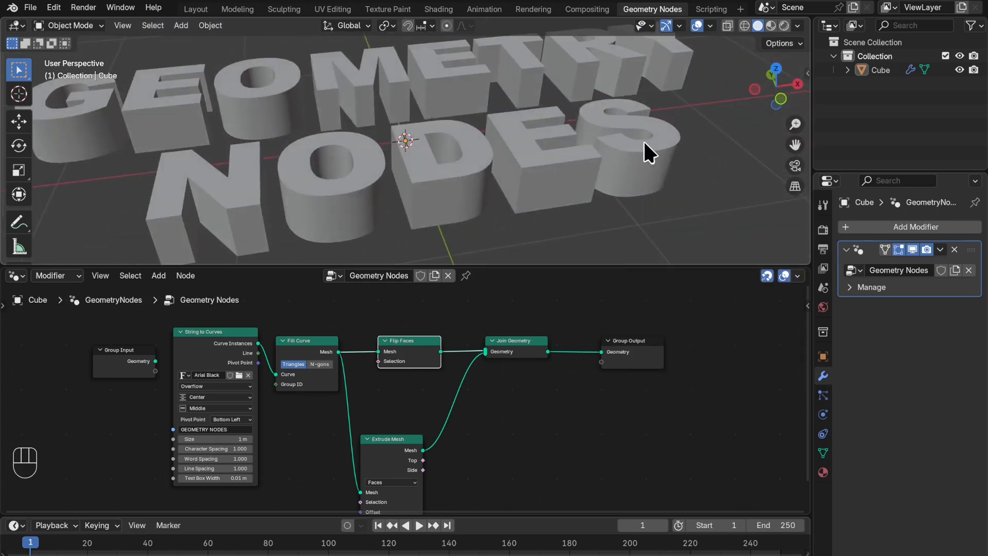
- Move the Join Geometry and Group Output nodes together farther away along X to make room for more nodes
scroll(551, 401, "down", 3)
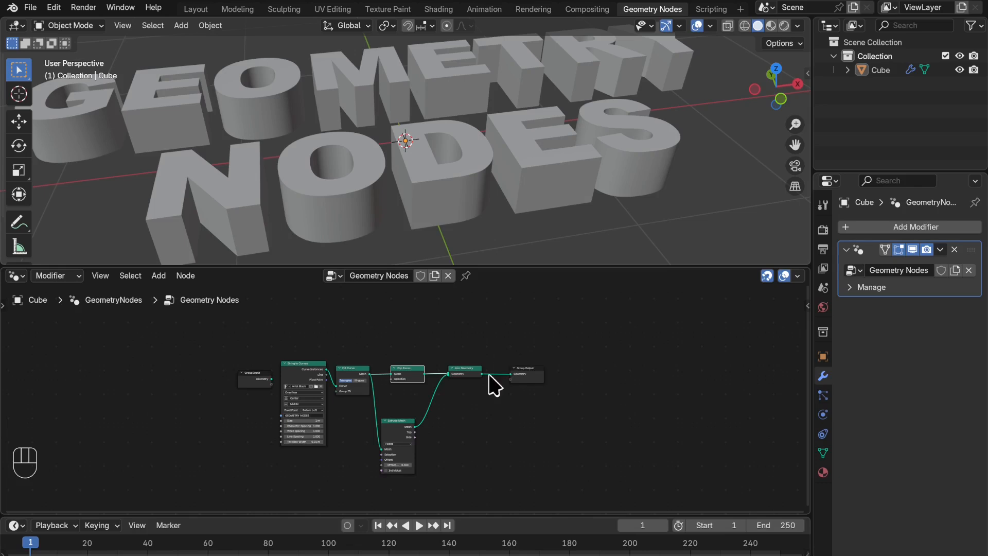
left_click_drag(612, 332, 462, 437)
key("g")
key("x")
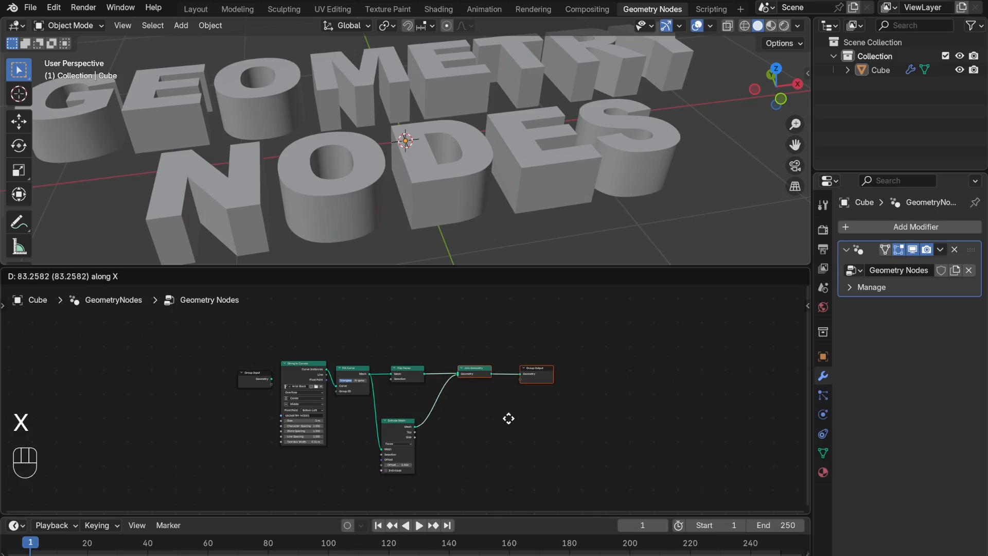
left_click(613, 432)
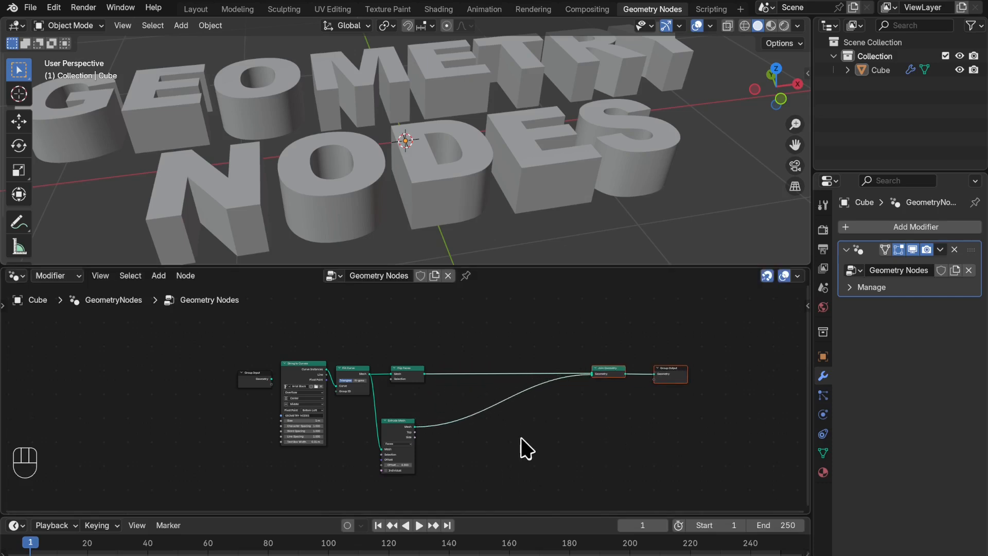
- Duplicate the Extrude Mesh node and insert the copy on the link between Extrude Mesh and Join Geometry
scroll(522, 448, "up", 3)
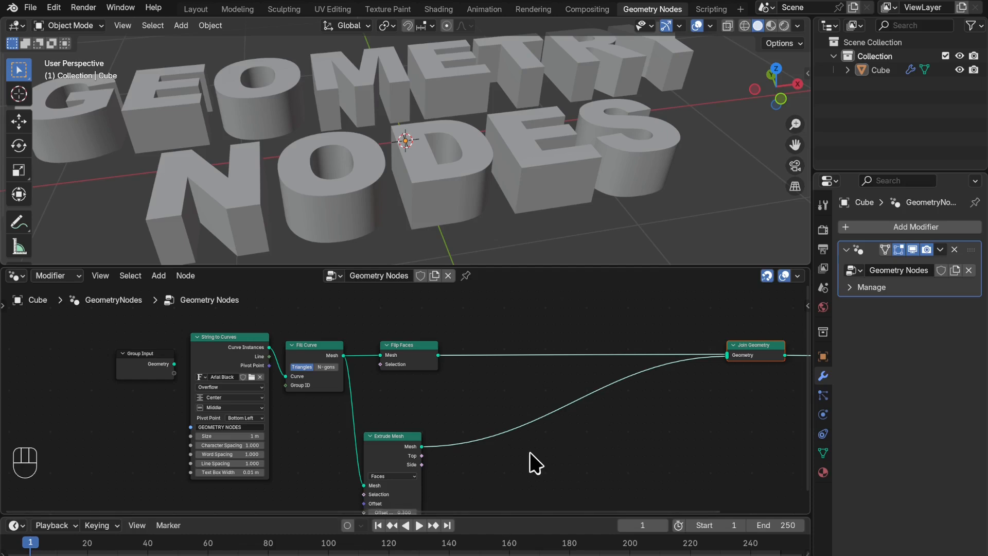
scroll(530, 455, "down", 3, "shift")
scroll(532, 416, "up", 3)
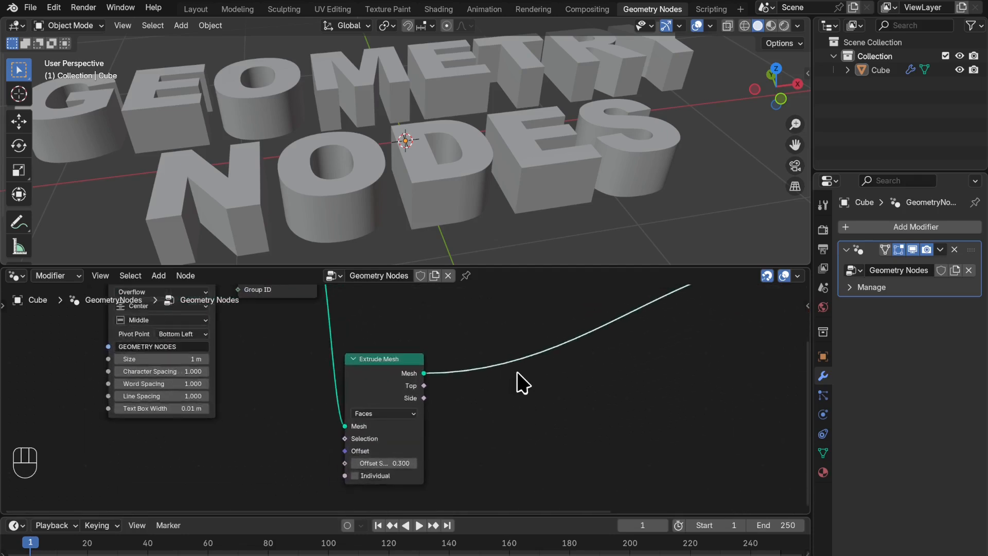
scroll(519, 385, "up", 2)
left_click(410, 343)
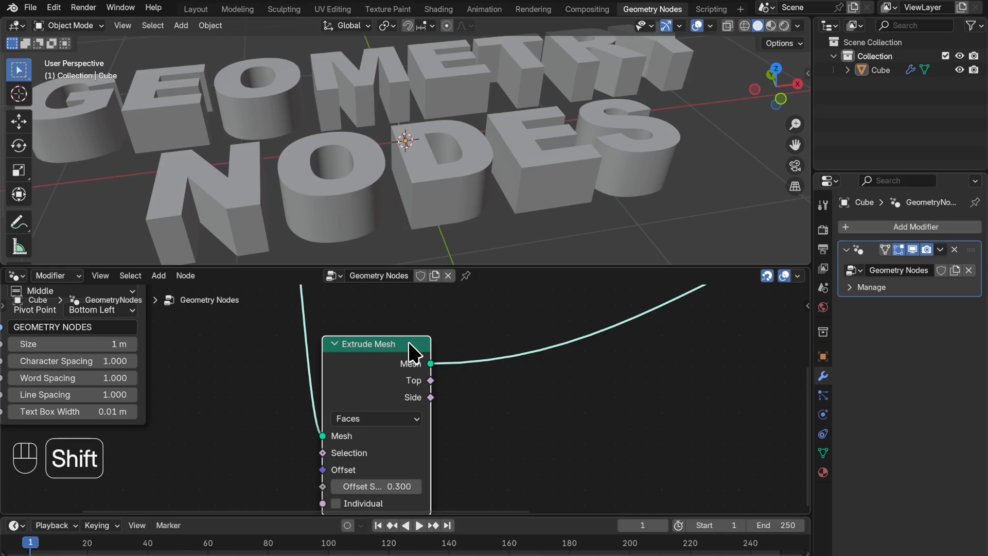
key("shift+d")
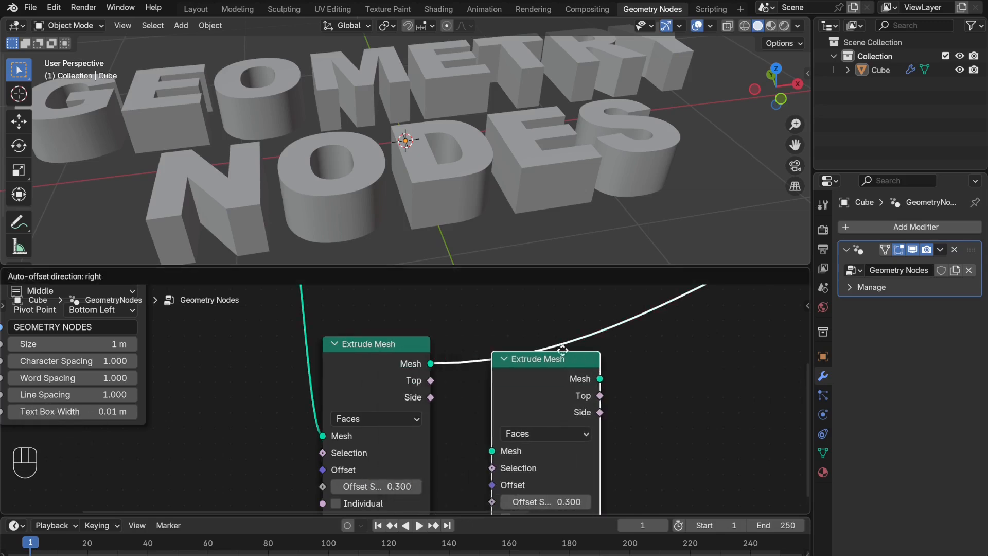
left_click(555, 350)
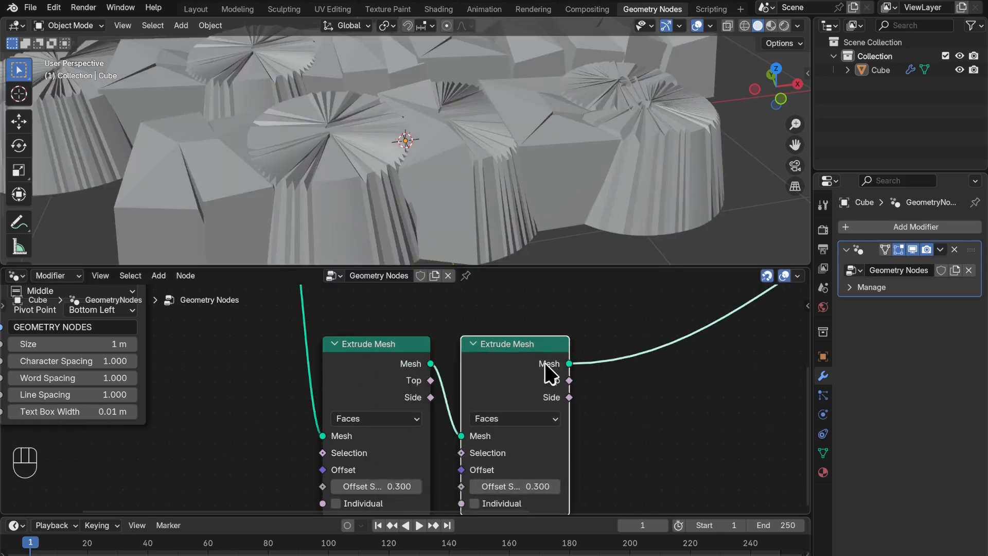
- Link the first Extrude Mesh's Top output to the second's Selection input and set the second's Offset Scale to 0.03
scroll(638, 189, "down", 4)
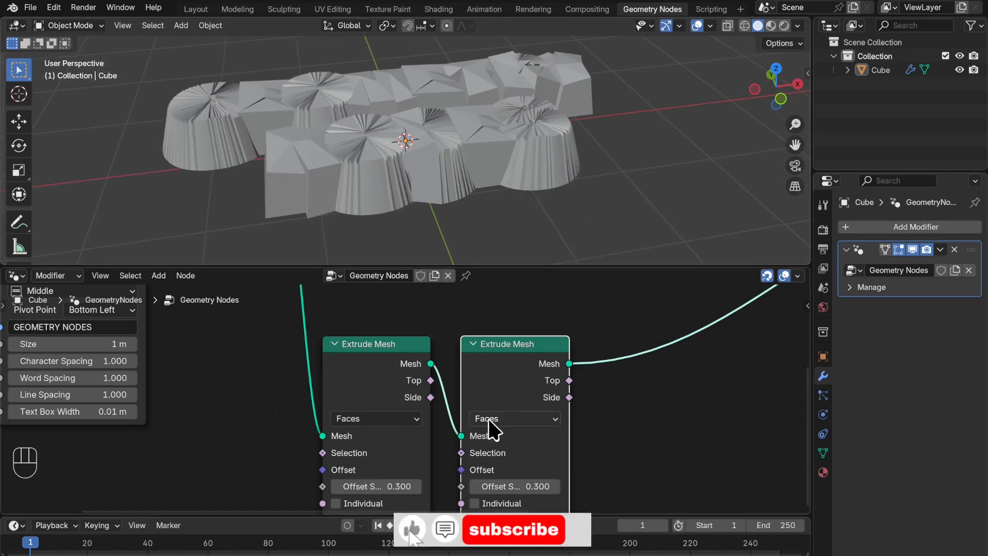
left_click_drag(431, 381, 465, 453)
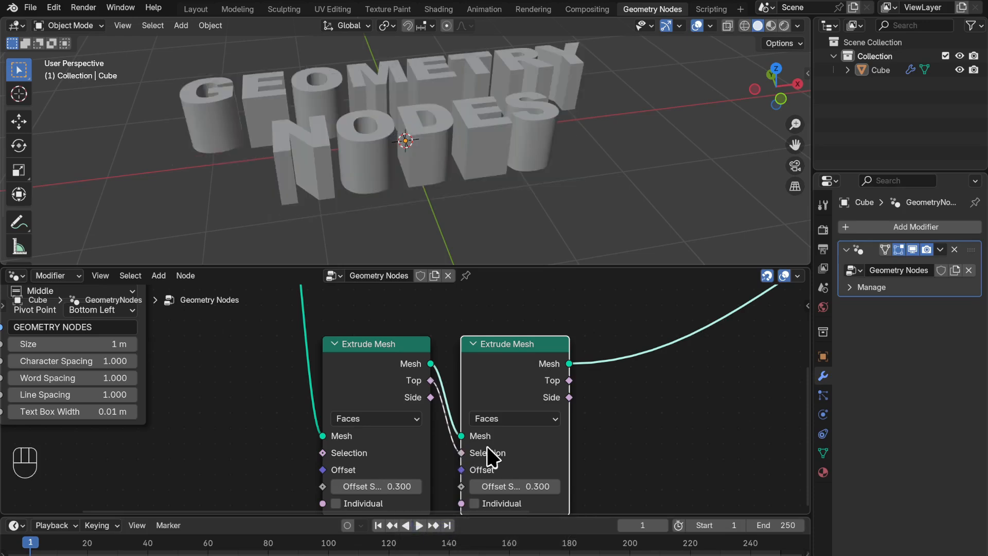
middle_click_drag(626, 455, 617, 393, "shift")
left_click_drag(520, 426, 521, 426)
left_click(480, 429)
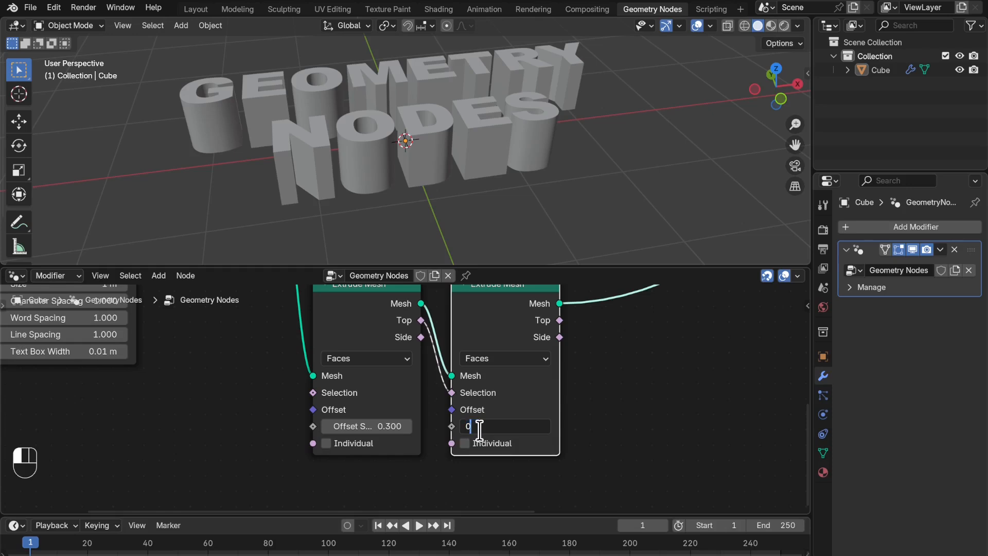
key("Return")
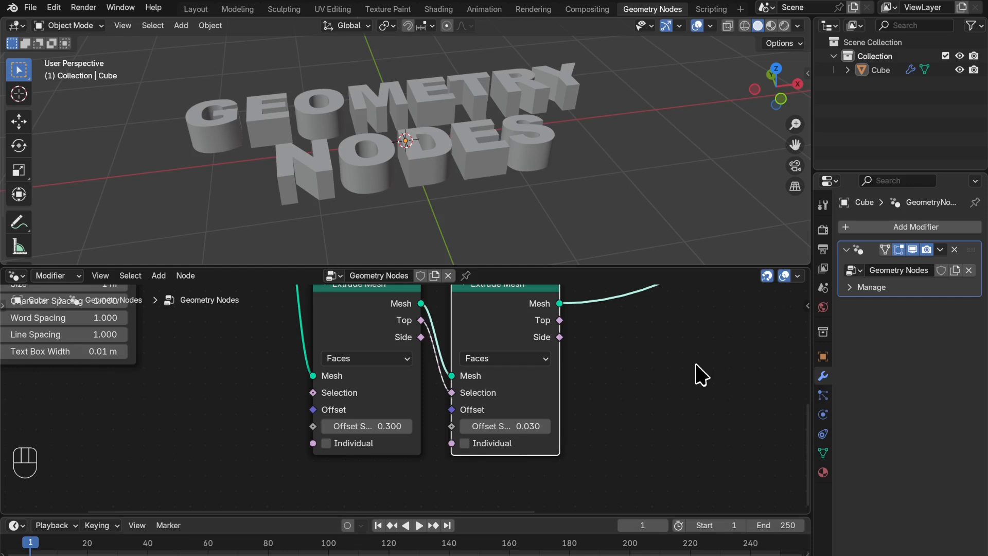
- Add a Scale Elements node on the link between the second Extrude Mesh and Join Geometry
middle_click_drag(701, 376, 549, 485, "shift")
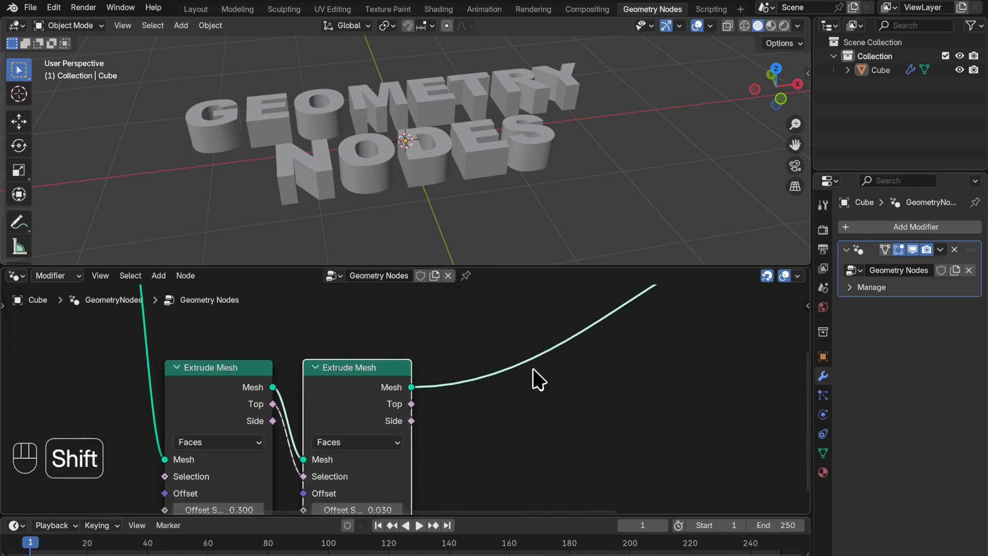
key("shift+a")
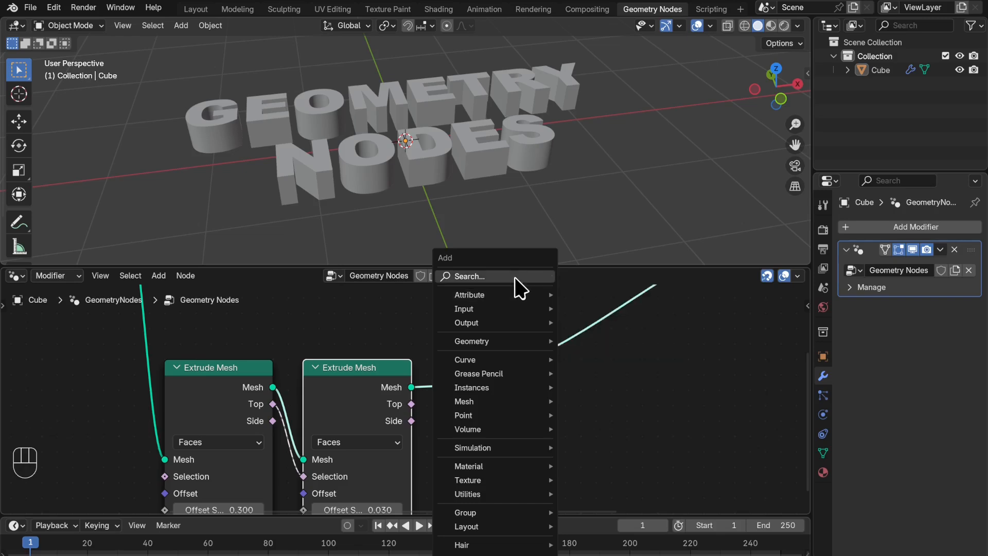
left_click(514, 278)
type("sc")
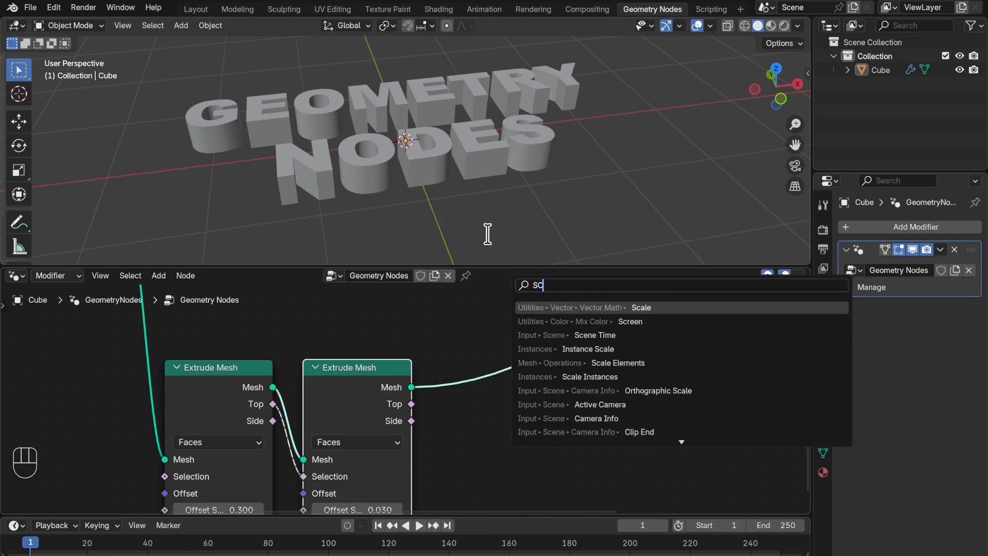
left_click(655, 364)
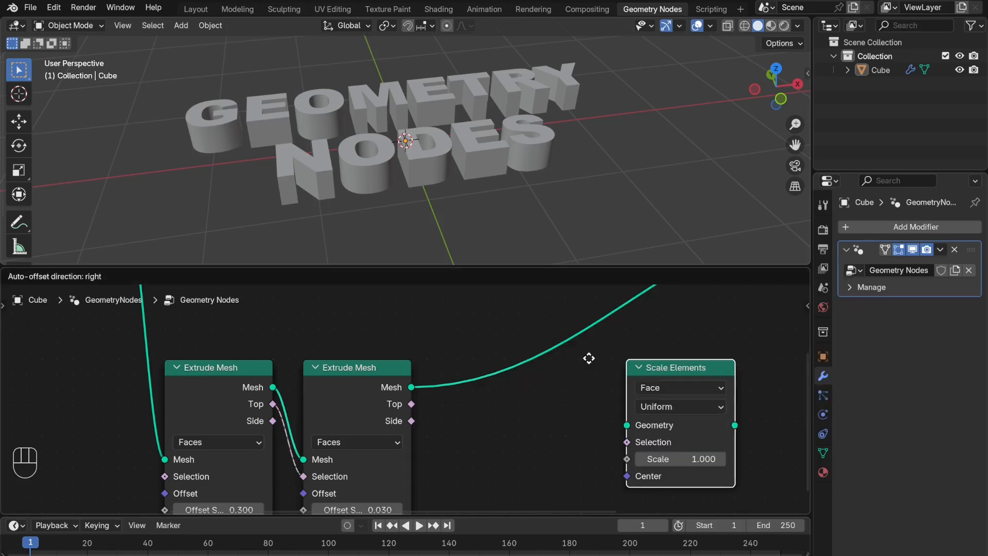
left_click(445, 367)
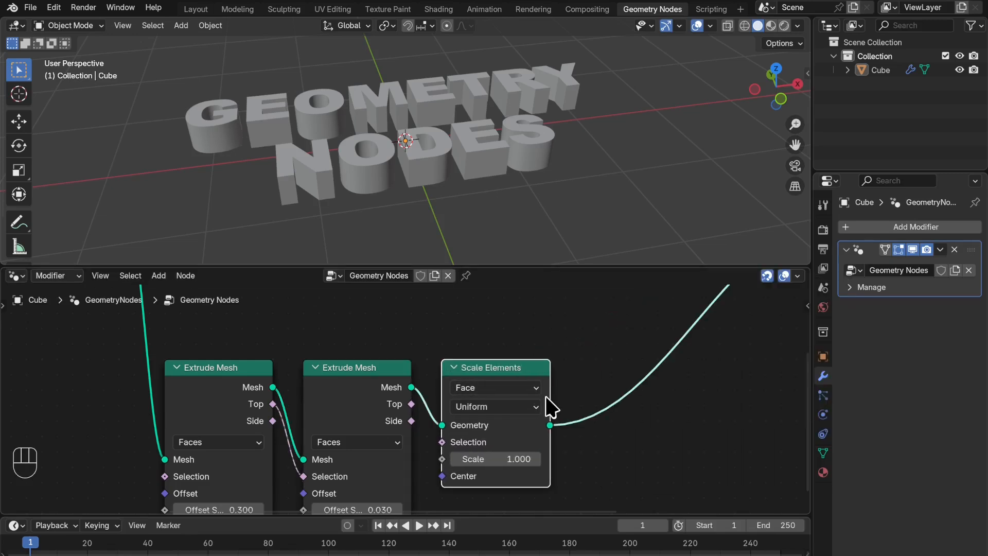
- Link the second Extrude Mesh's Top output to the Scale Elements Selection input and set Scale to 0.9
mouse_move(413, 405)
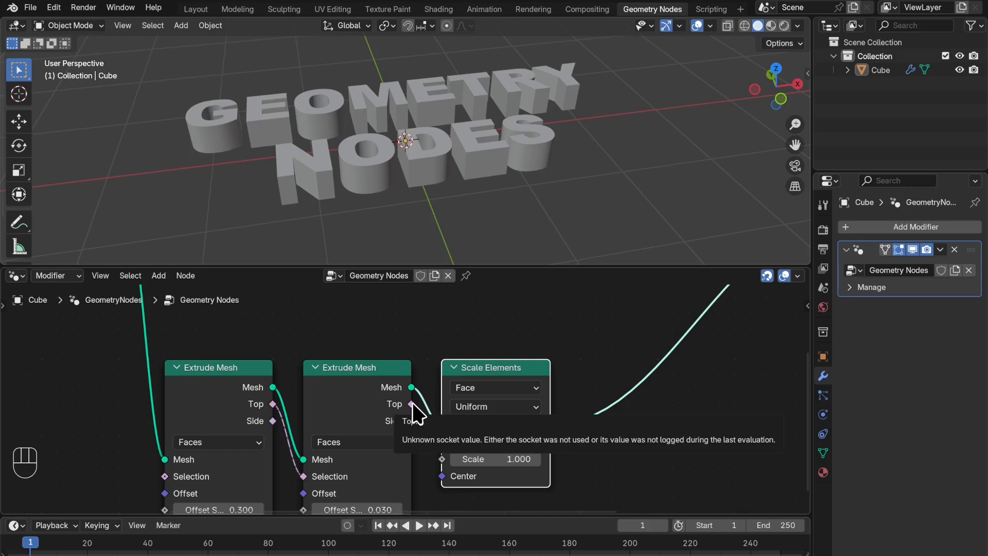
left_click_drag(412, 404, 452, 452)
left_click(468, 456)
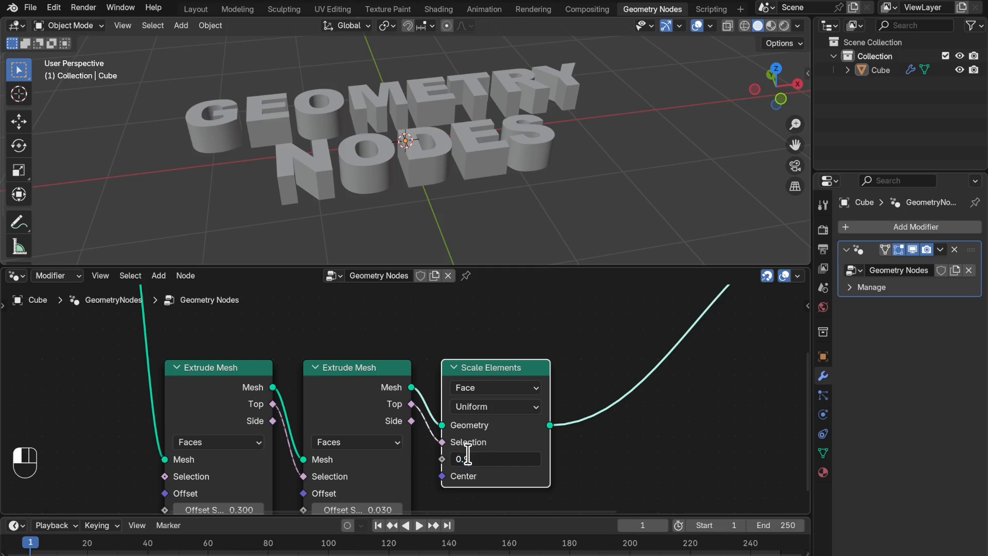
key("Return")
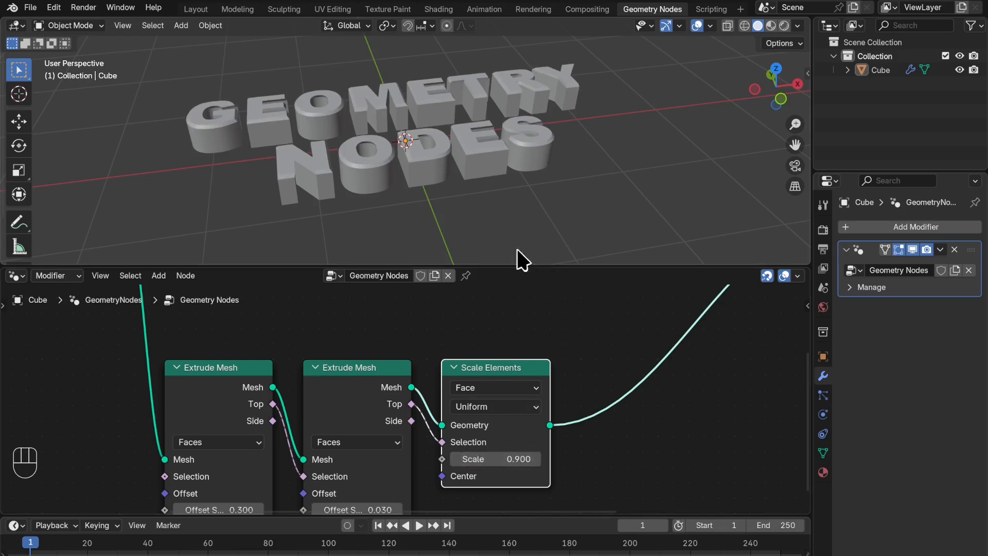
scroll(486, 109, "up", 3)
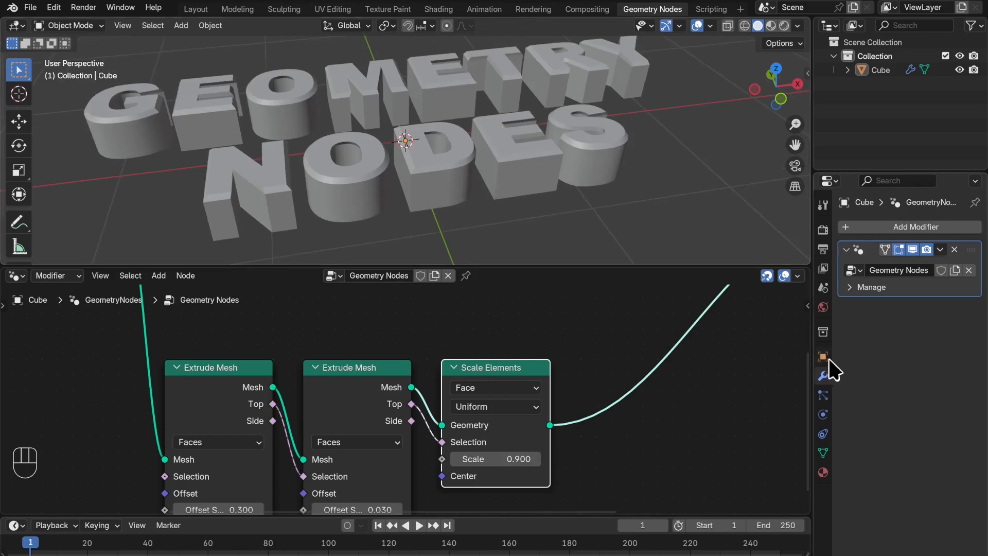
- Duplicate the second Extrude Mesh and the Scale Elements node together and place the copies between Flip Faces and Join Geometry
middle_click_drag(631, 231, 609, 161)
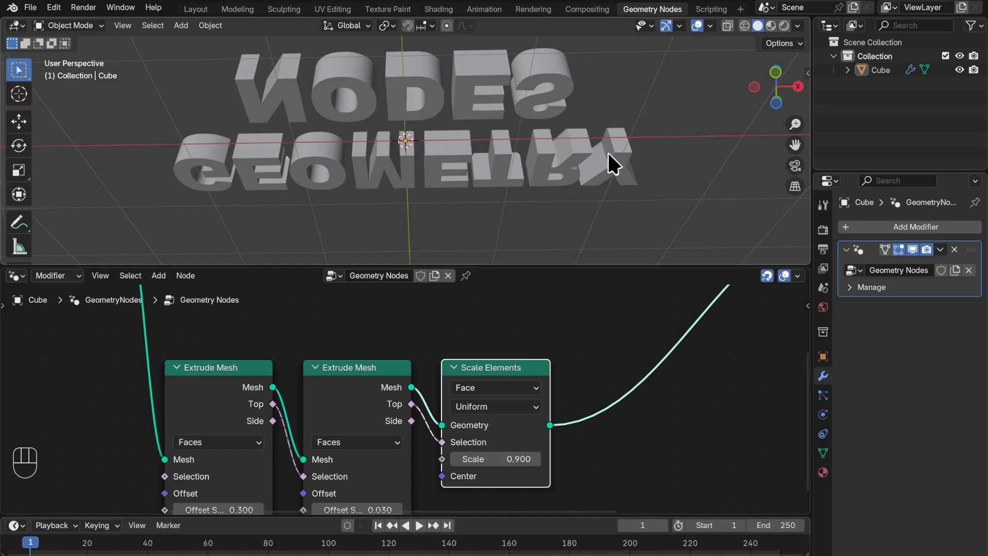
scroll(633, 370, "down", 3)
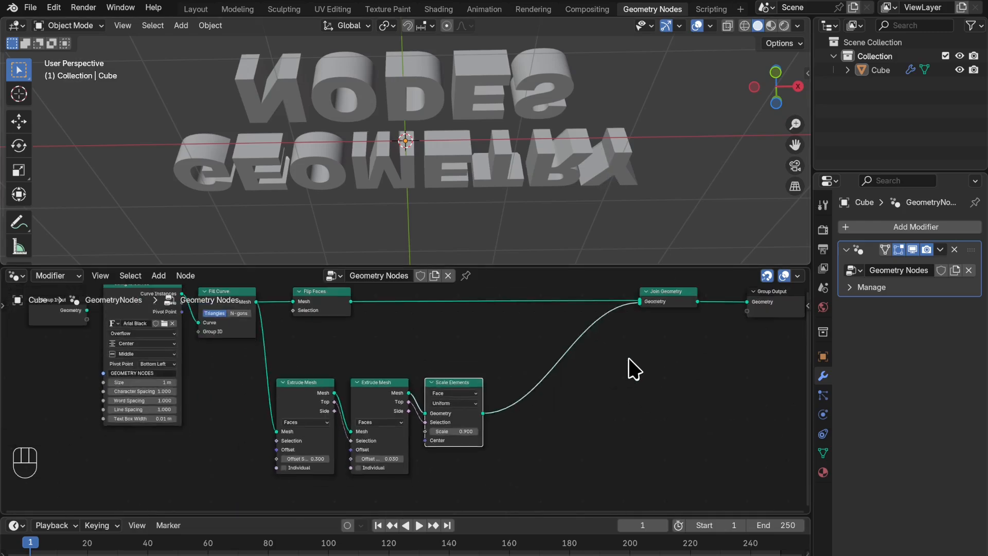
left_click_drag(498, 335, 343, 509)
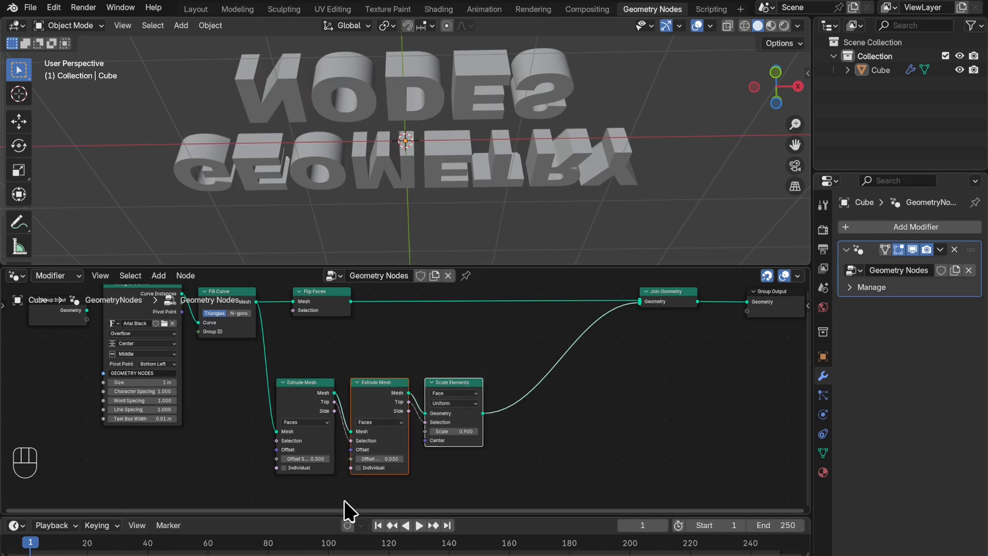
key("shift+d")
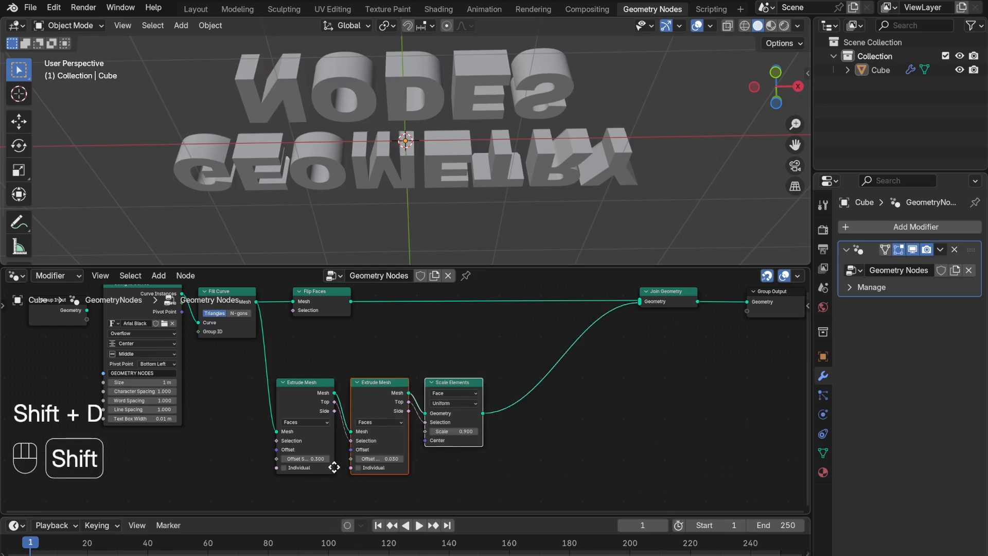
left_click(393, 375)
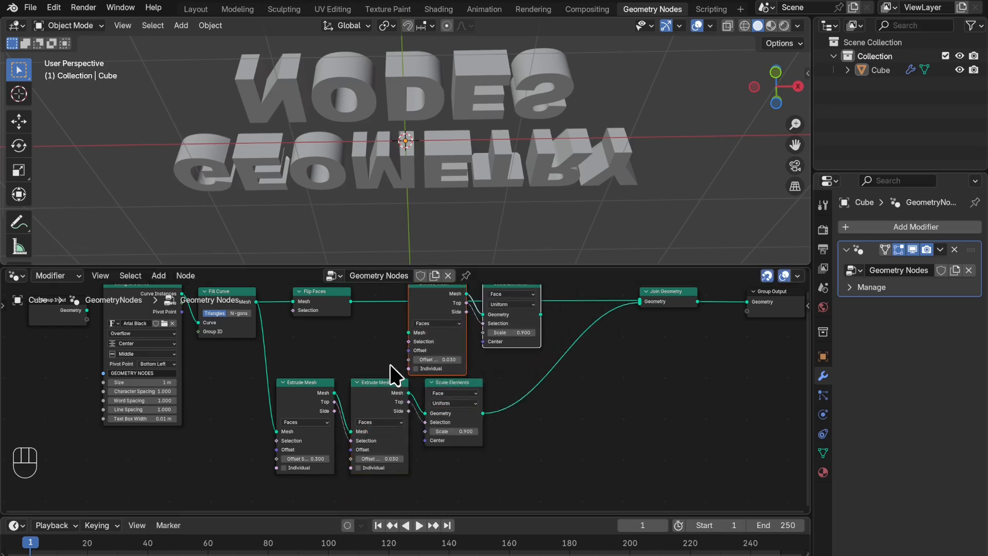
- Cut the link from Flip Faces to Join Geometry and route it through the duplicated Extrude Mesh and Scale Elements nodes
scroll(663, 361, "up", 2)
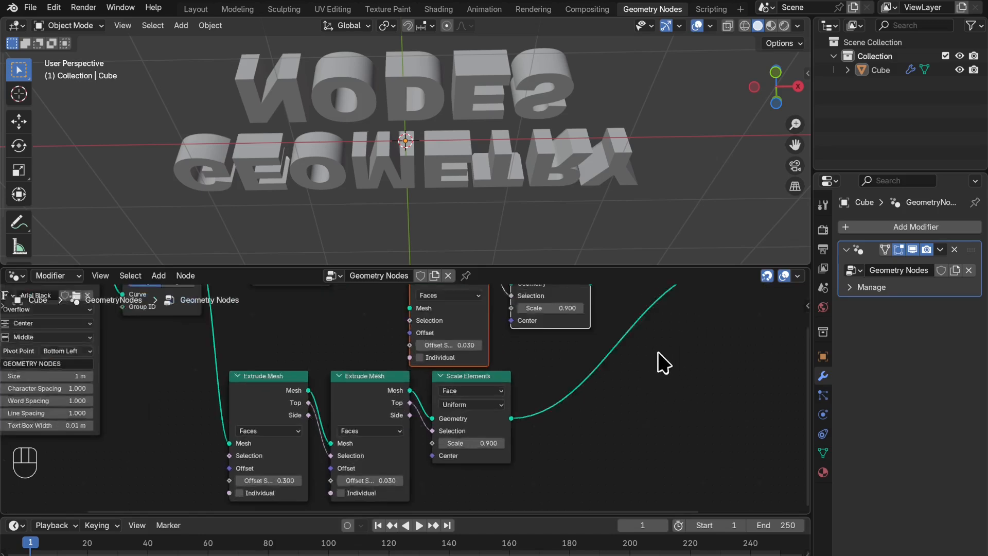
middle_click_drag(692, 379, 659, 495, "shift")
scroll(638, 458, "up", 1)
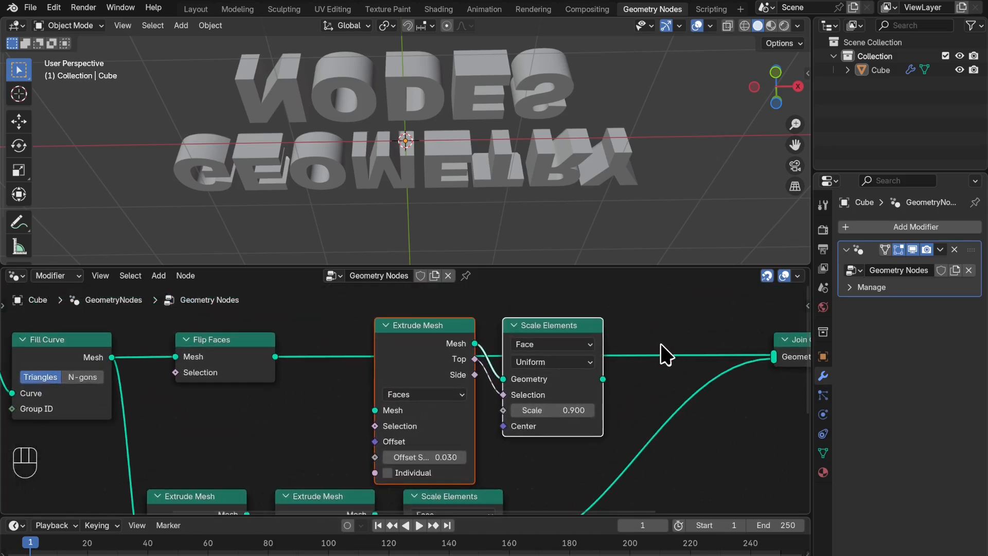
key("ctrl")
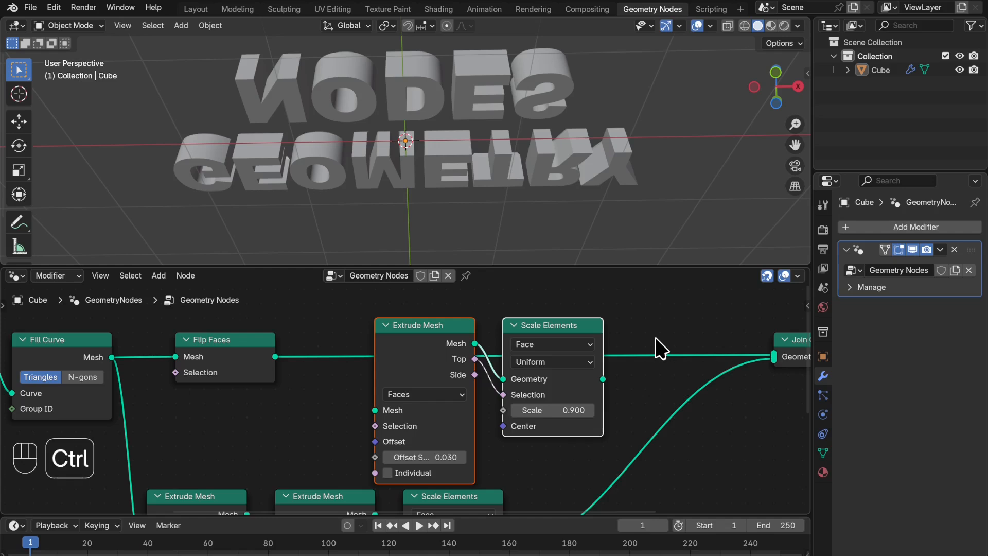
right_click_drag(636, 391, 630, 401, "ctrl")
scroll(630, 401, "up", 1, "ctrl")
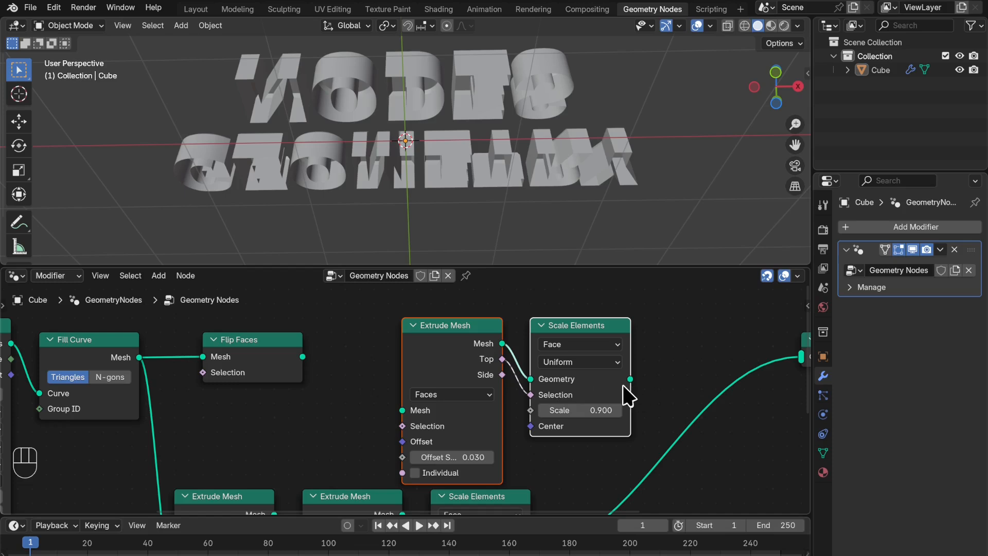
left_click_drag(631, 379, 617, 359)
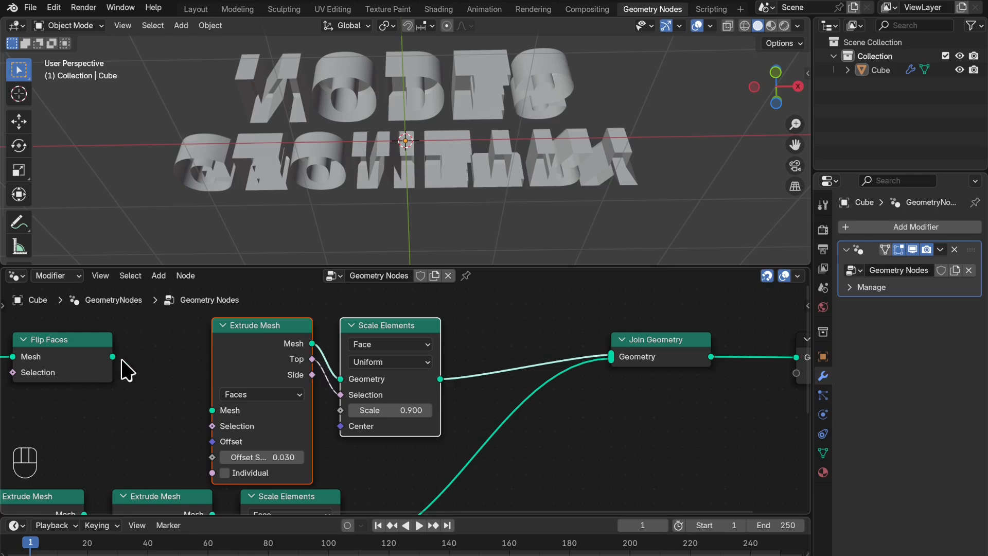
left_click_drag(114, 356, 209, 412)
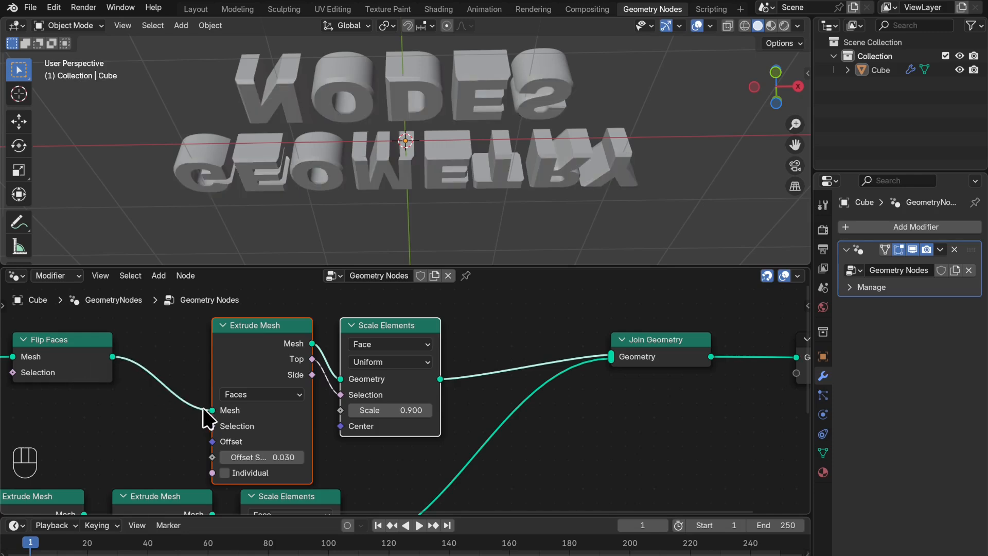
- Check the bevelled underside of the text up close and move the Join Geometry node closer to Scale Elements
middle_click_drag(315, 221, 355, 240)
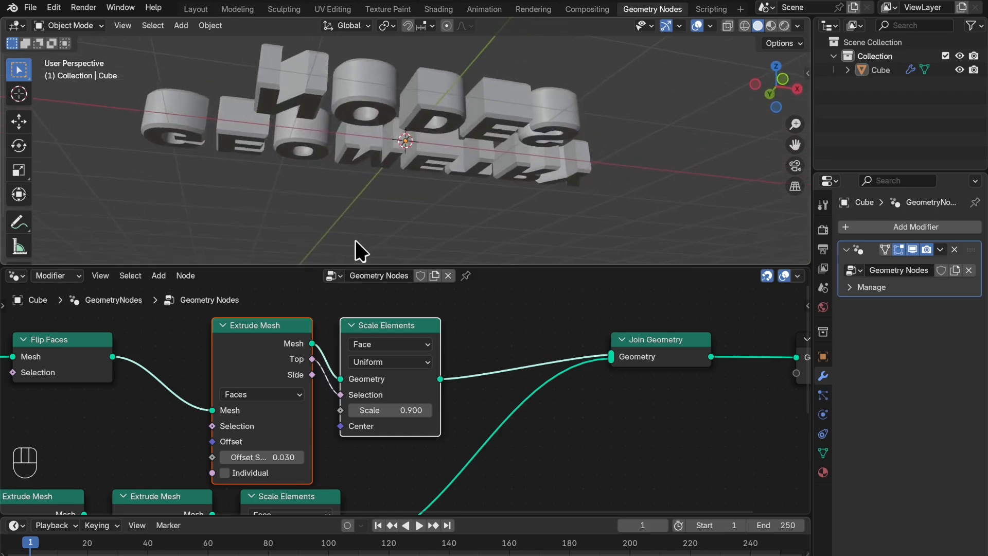
scroll(423, 193, "up", 5)
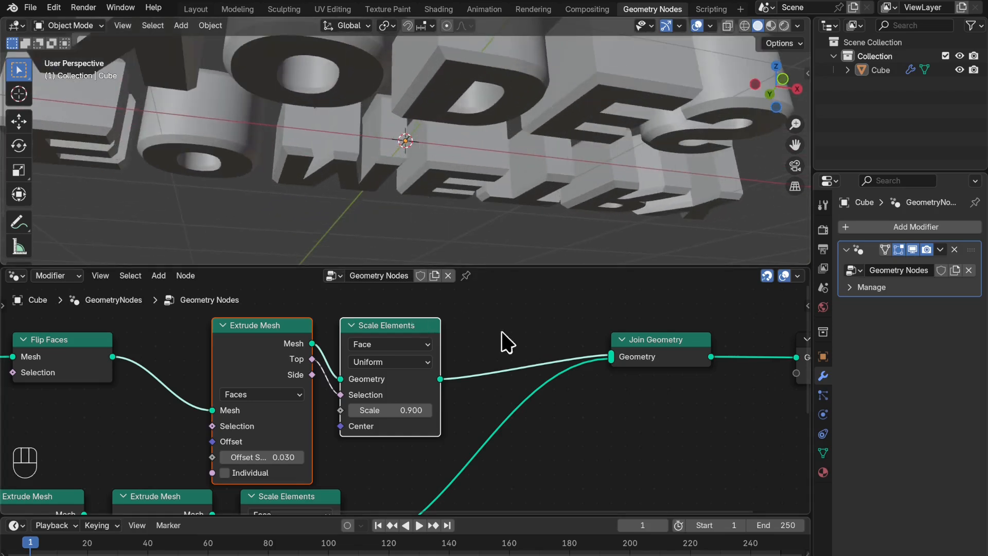
left_click_drag(689, 340, 581, 347)
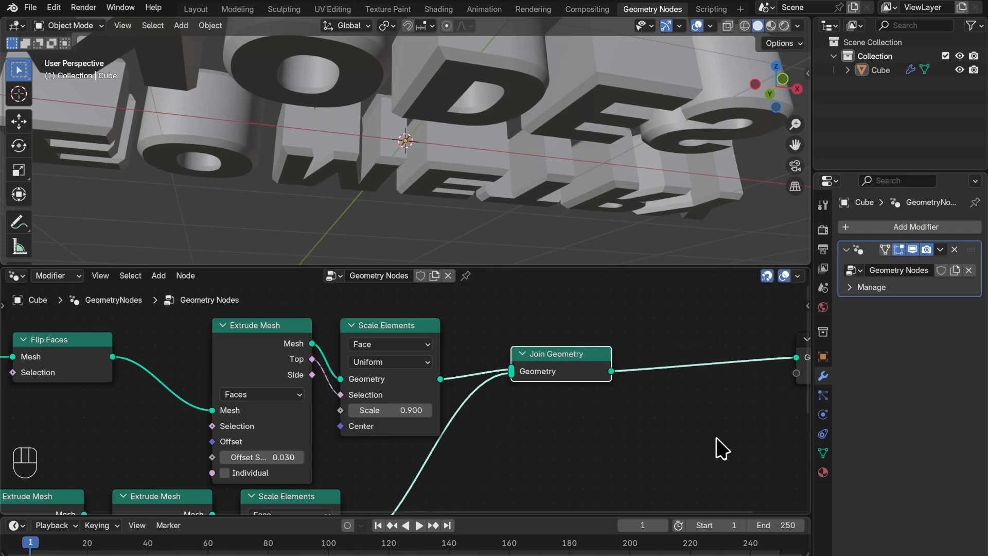
- Insert a Set Material node on the link between Join Geometry and Group Output
middle_click_drag(725, 415, 553, 443, "shift")
key("shift")
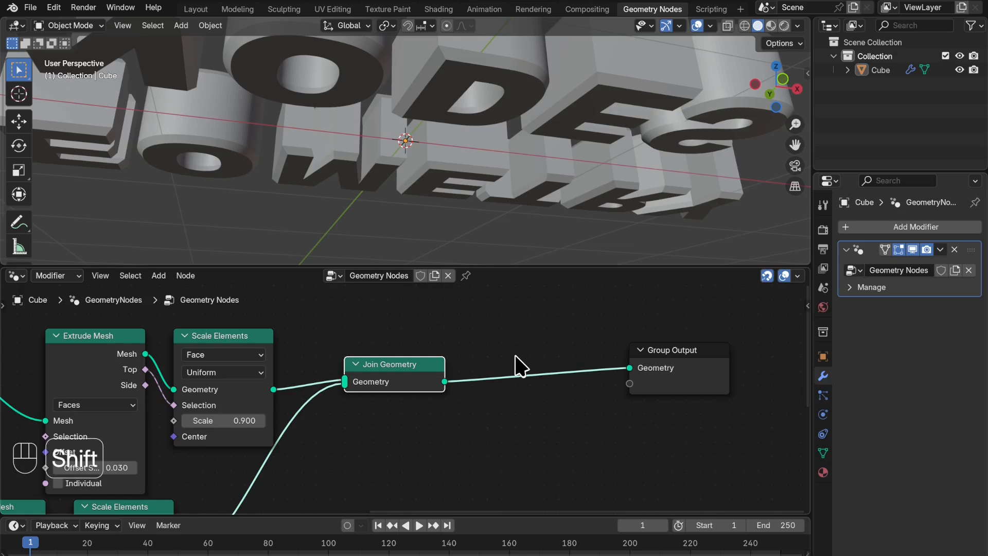
key("shift+a")
mouse_move(513, 297)
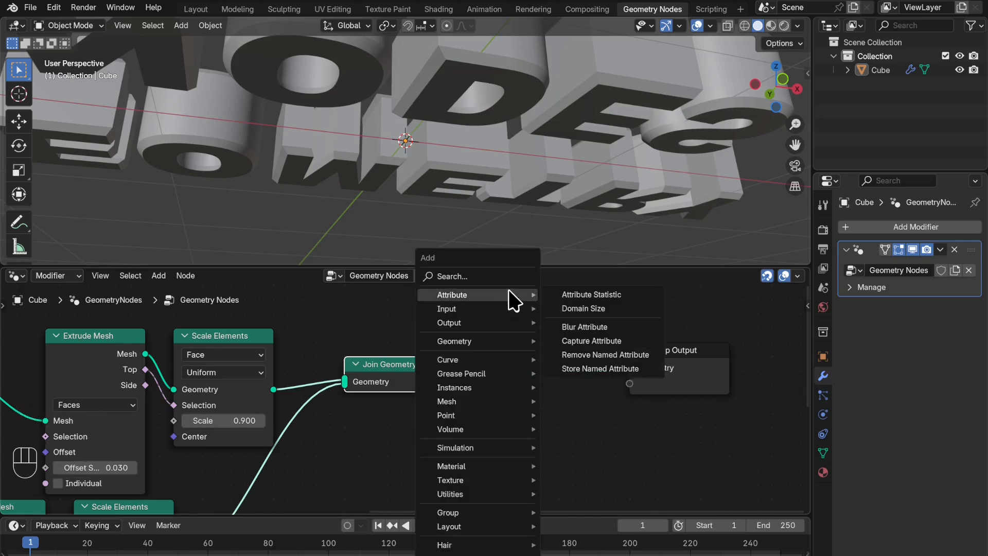
left_click(507, 276)
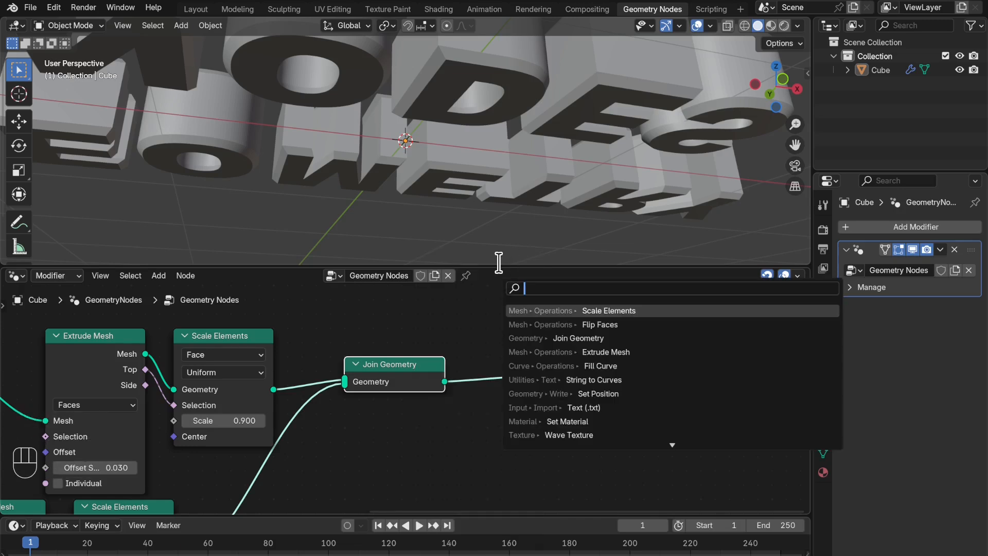
type("SET")
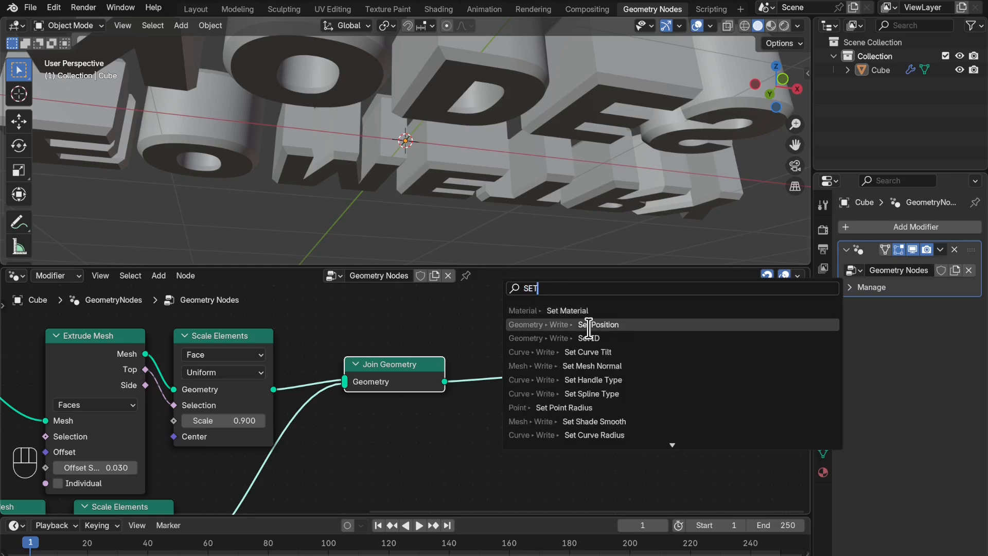
left_click(612, 311)
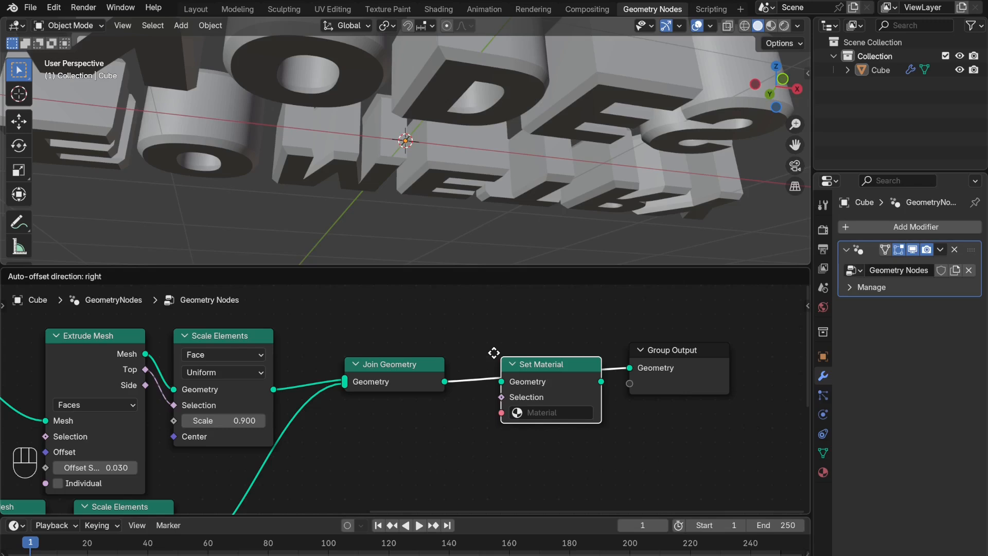
left_click(464, 338)
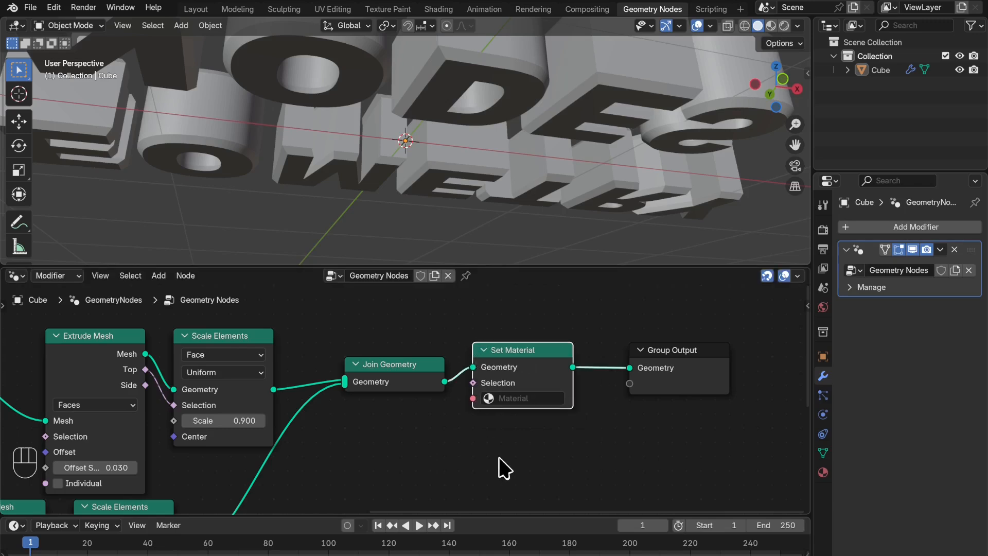
- Move the Group Input node away from String to Curves and link its empty socket to the String input
scroll(494, 480, "down", 5)
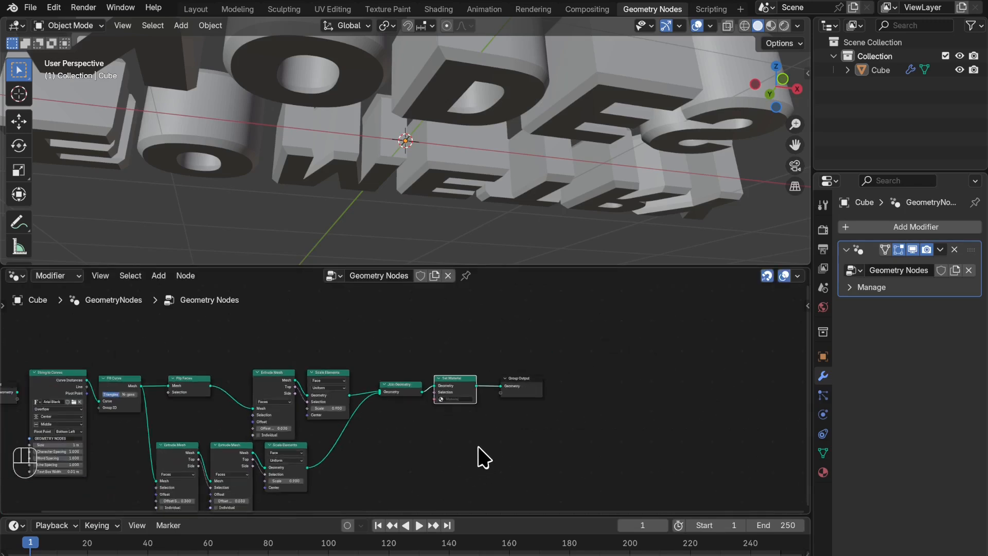
scroll(391, 450, "down", 2, "shift")
middle_click_drag(402, 456, 635, 423)
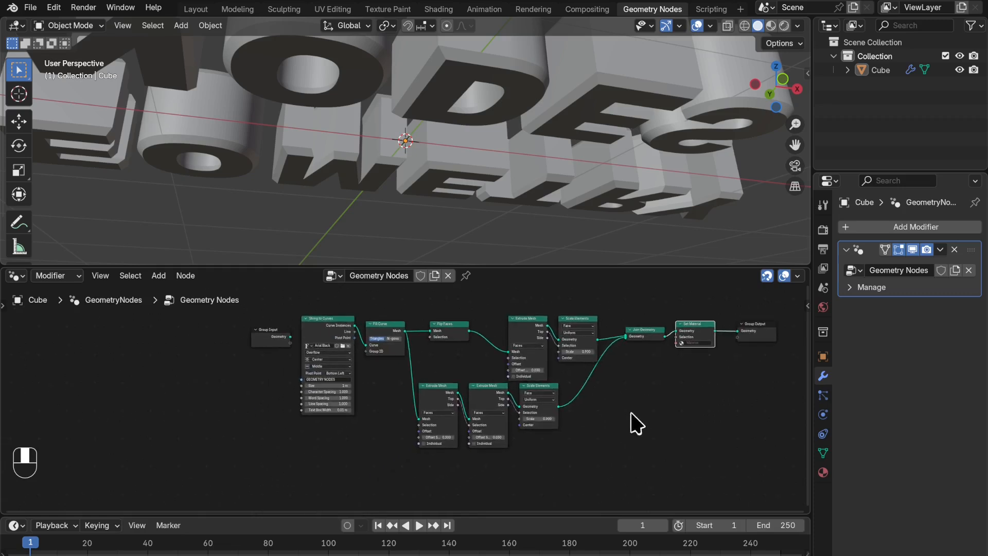
scroll(241, 414, "up", 2)
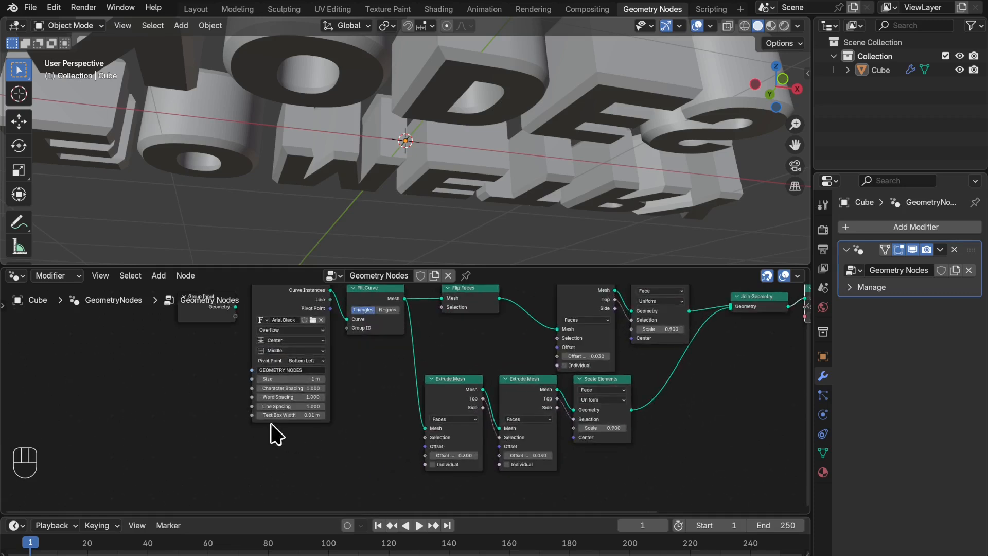
scroll(280, 435, "up", 3)
middle_click_drag(342, 403, 494, 494, "shift")
left_click_drag(237, 321, 130, 318)
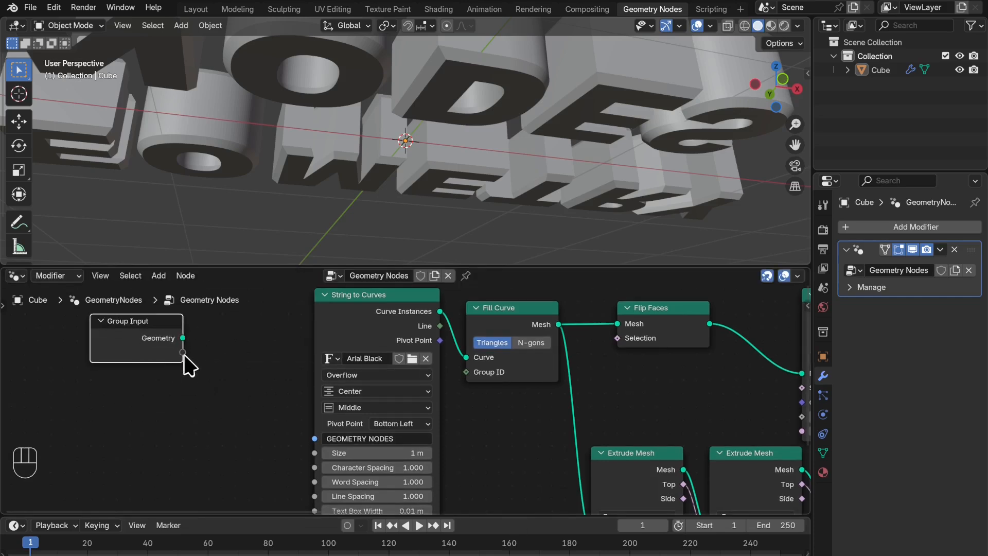
left_click_drag(183, 352, 314, 438)
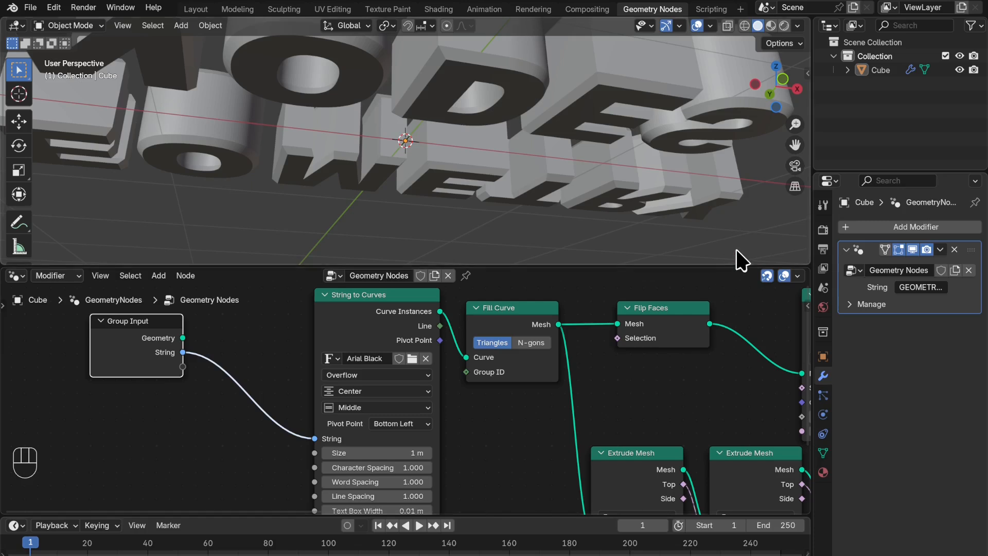
- Rename the node group's String input socket as Text
key("n")
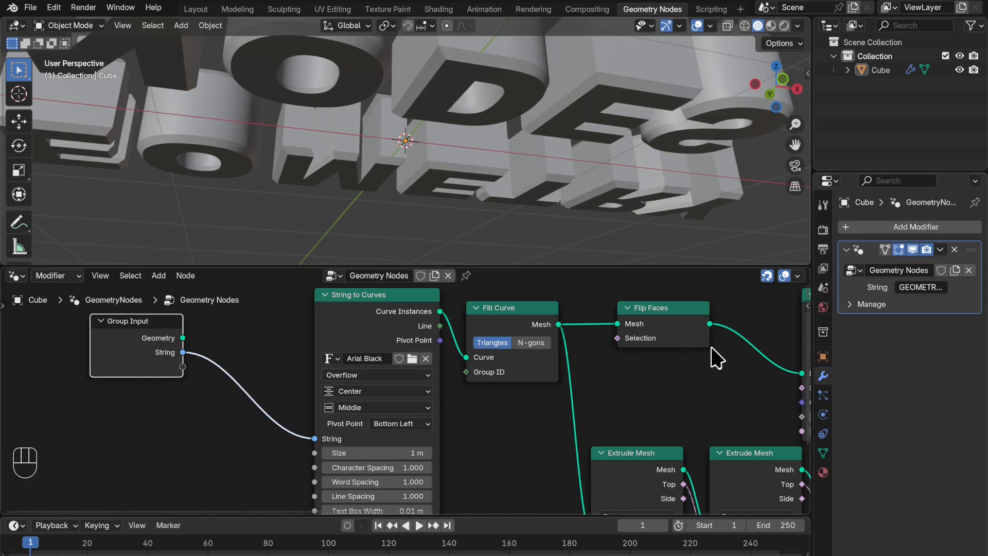
key("n")
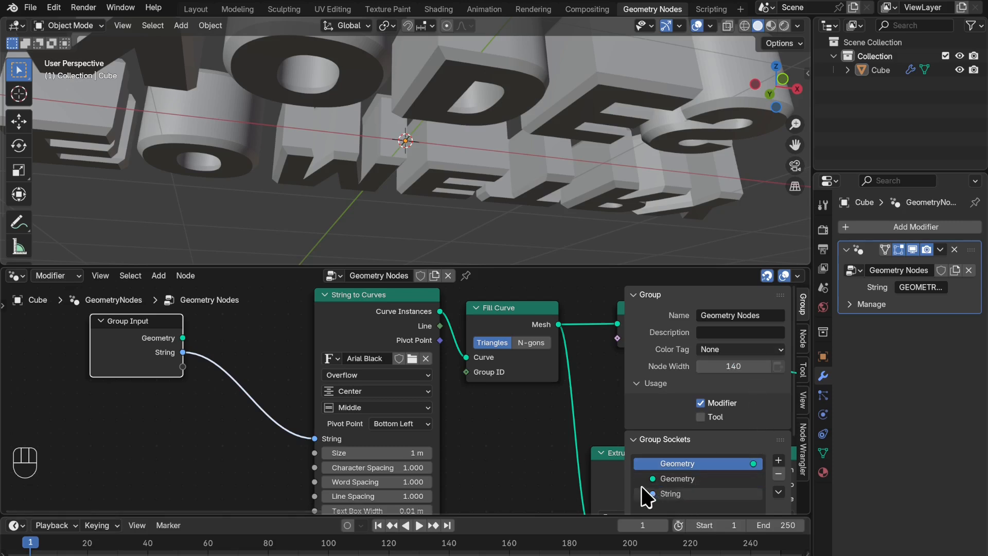
left_click(655, 497)
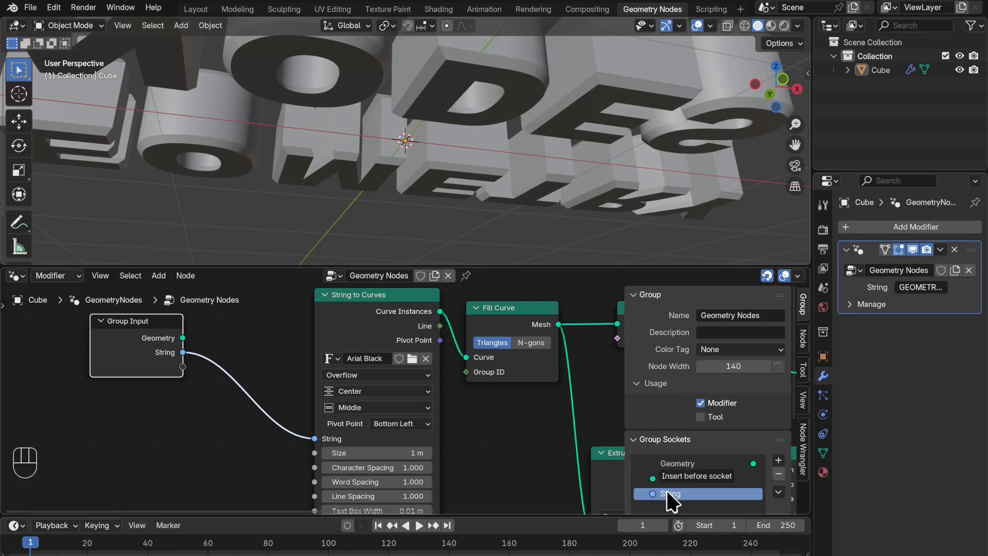
double_click(667, 493)
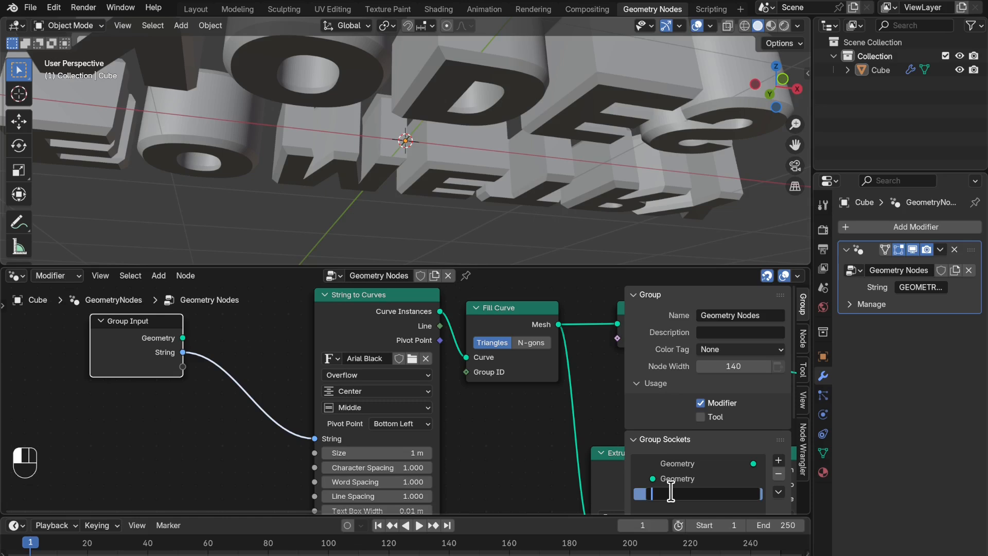
type("Text")
key("Return")
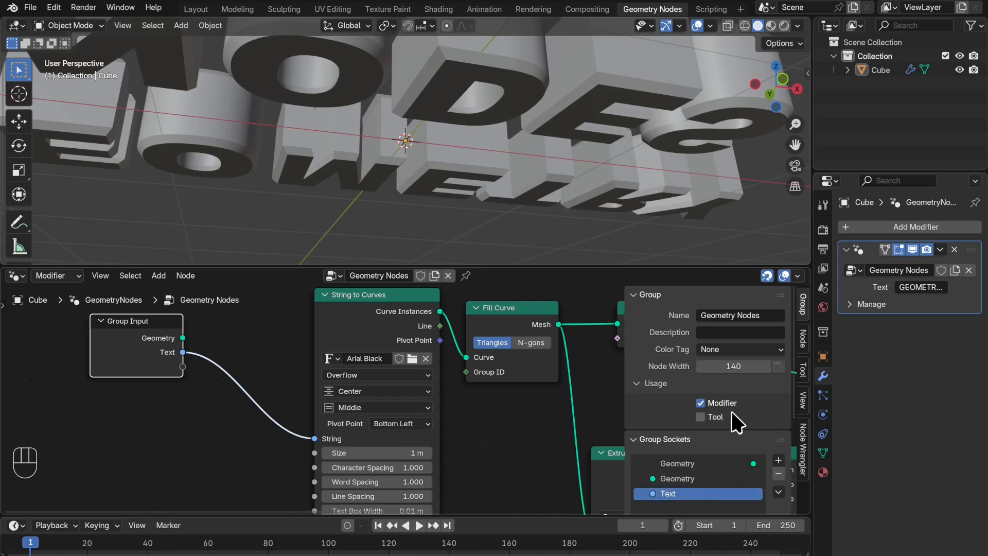
key("n")
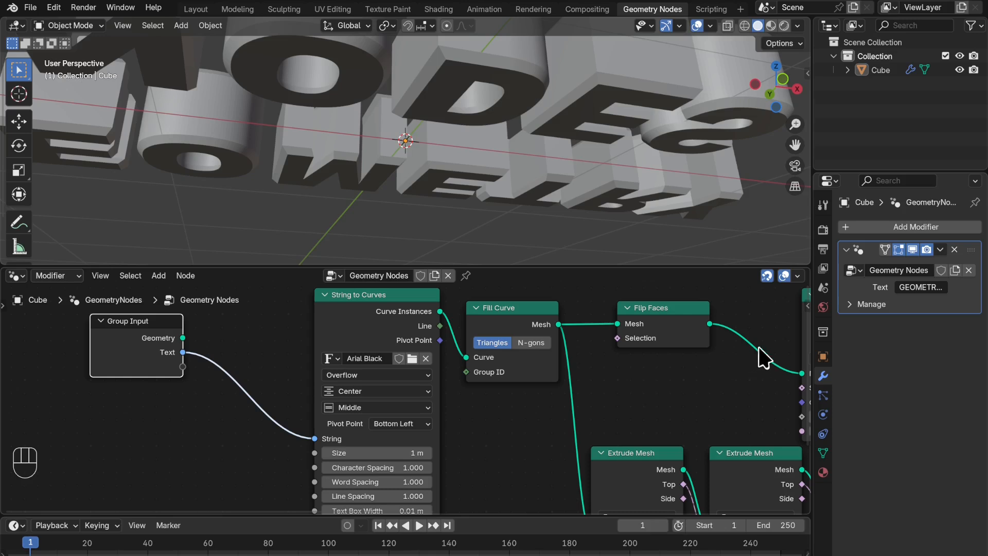
- Try Hello as the modifier's Text value and look at the resulting letters from above
left_click(908, 295)
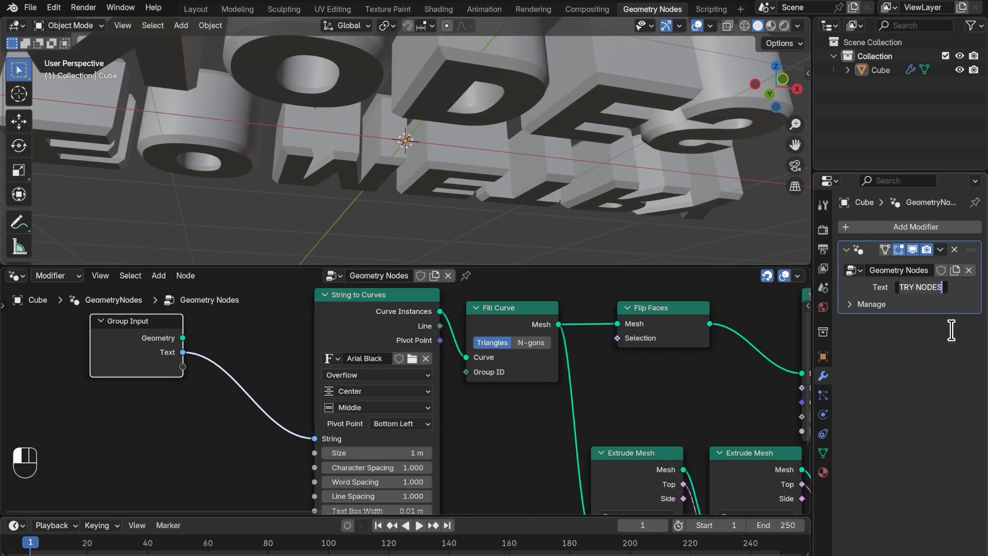
key("ctrl+a")
key("BackSpace")
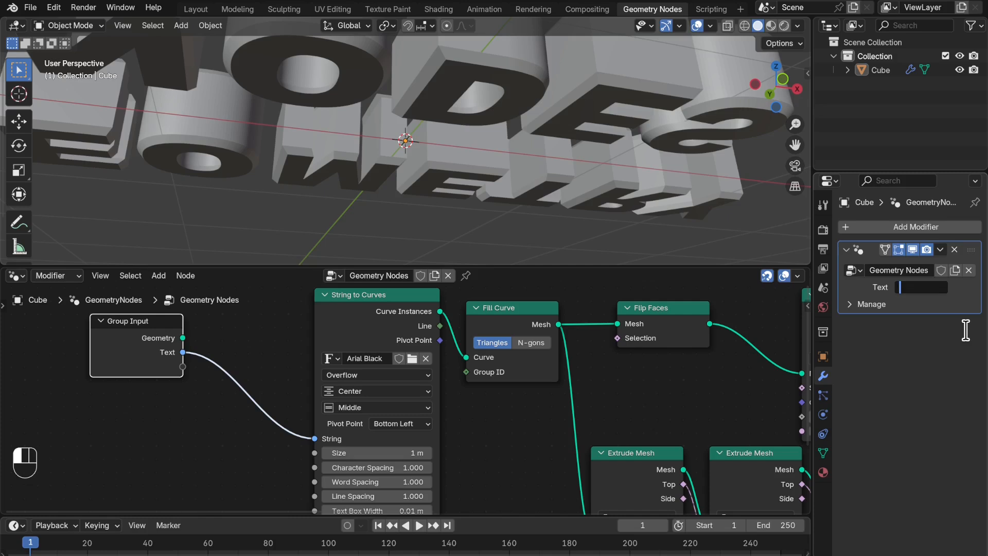
type("H")
key("Return")
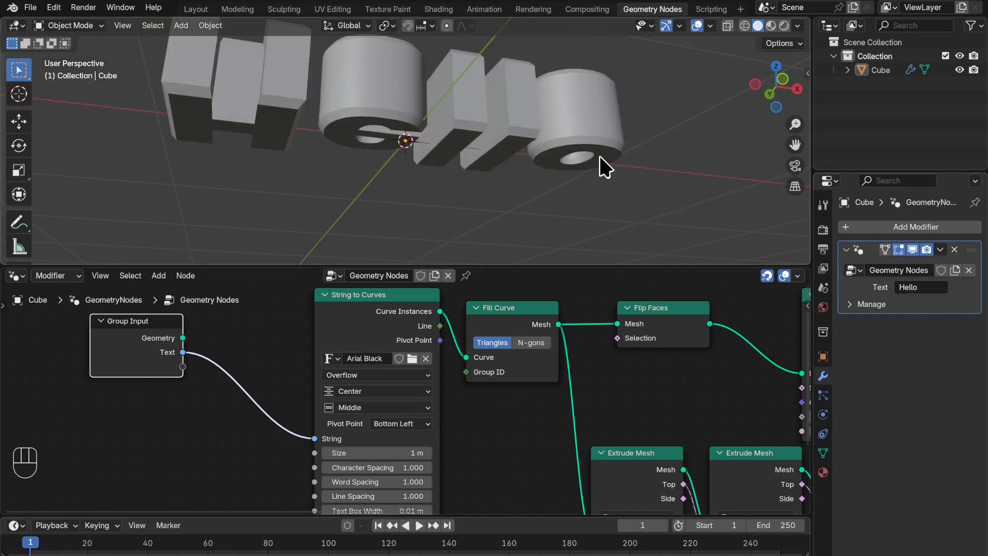
scroll(602, 170, "down", 1)
middle_click_drag(655, 127, 669, 41)
scroll(739, 59, "up", 1)
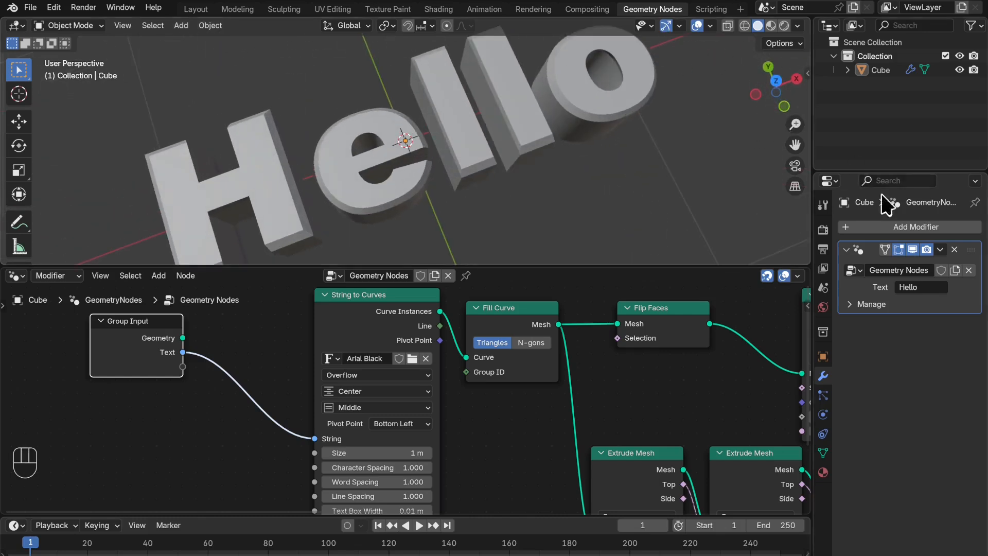
- Undo the change of the modifier's Text value to Hello
key("ctrl")
key("ctrl+z")
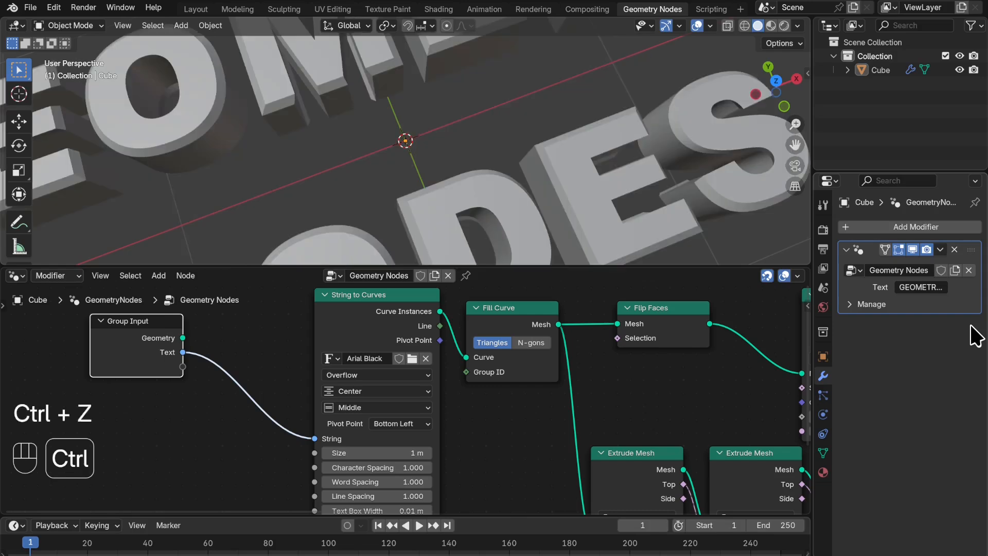
scroll(613, 114, "down", 2)
scroll(620, 106, "down", 6)
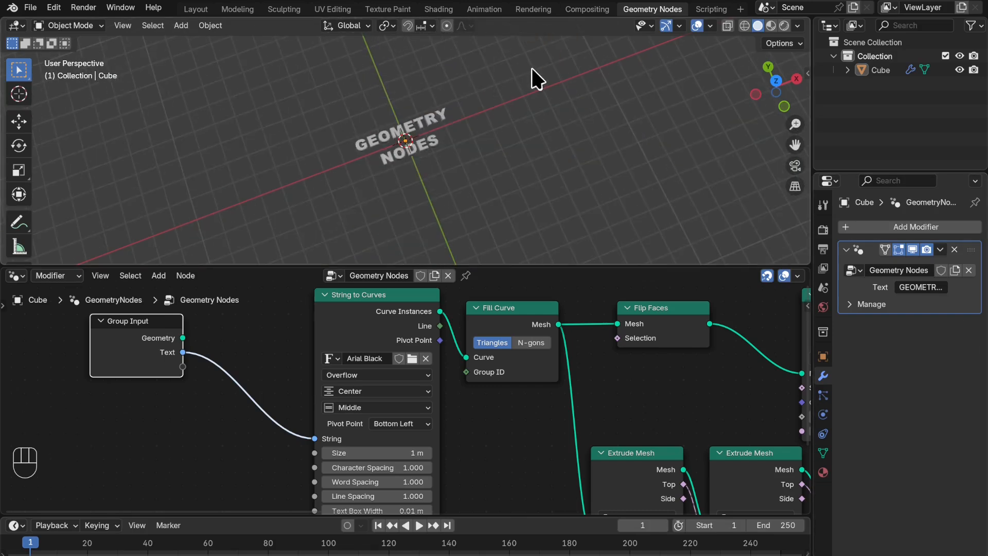
- Switch to the Layout workspace, view the text from the top and enable Raytracing in the EEVEE render settings
left_click(197, 9)
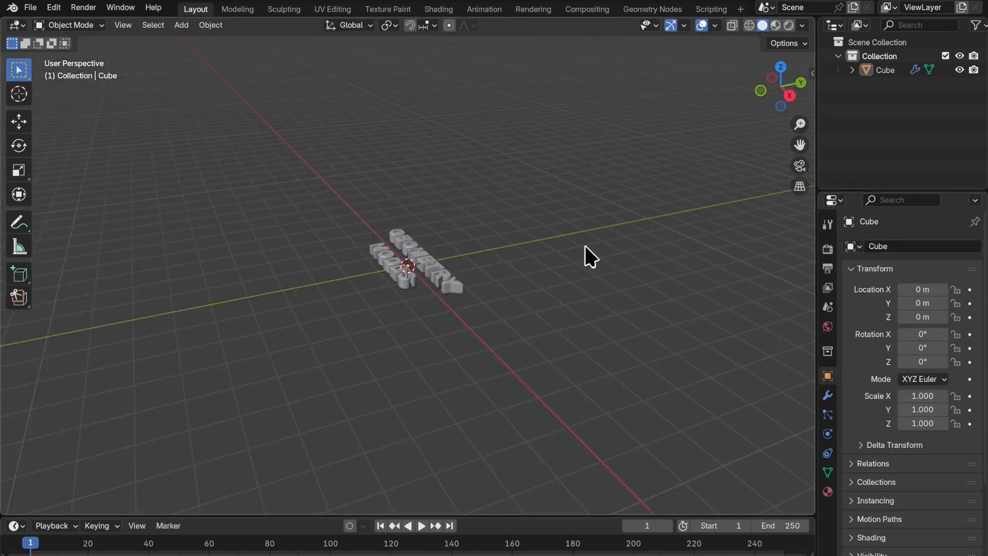
key("KP_7")
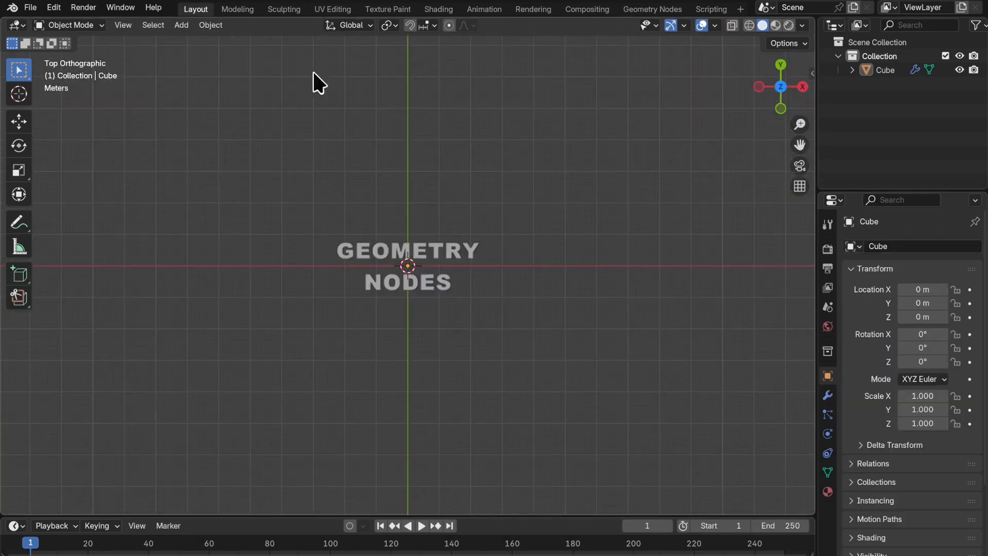
left_click(827, 250)
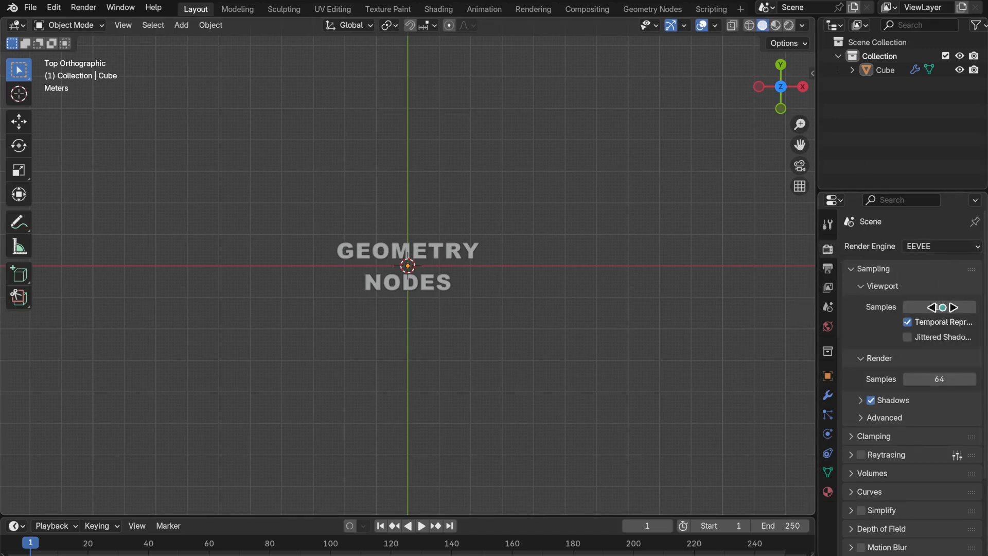
left_click(886, 455)
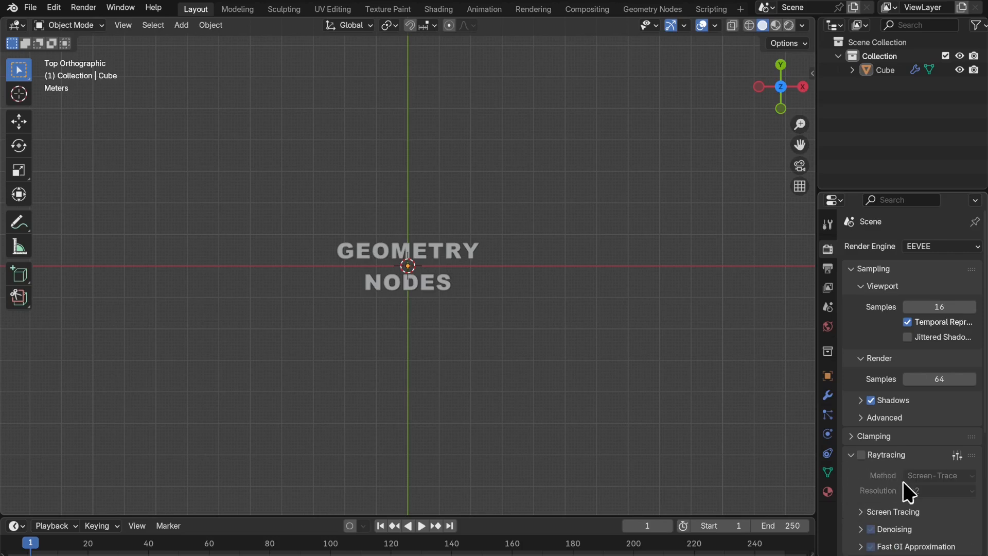
left_click(861, 455)
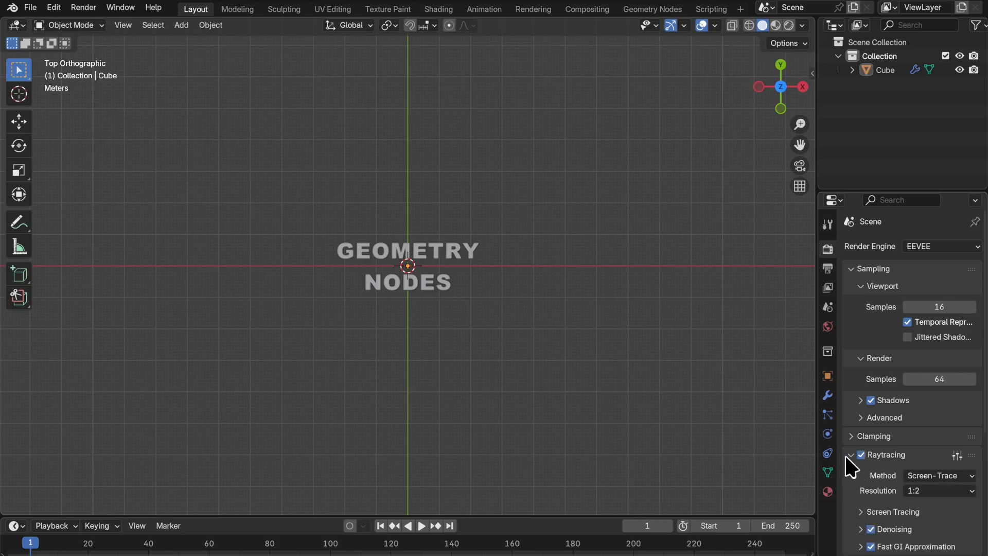
left_click(845, 455)
- Set the Color Management Look to Very High Contrast
scroll(926, 501, "down", 4)
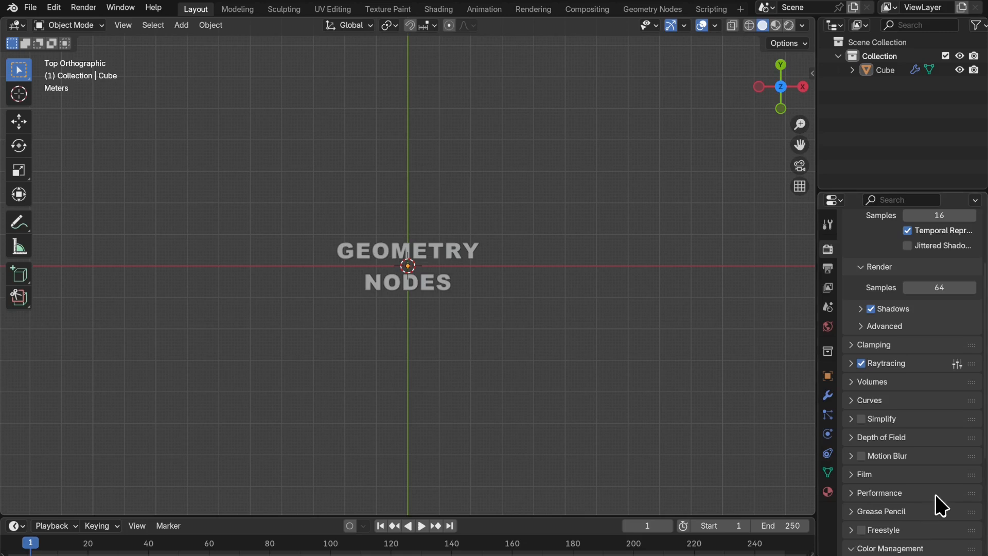
scroll(942, 503, "down", 5)
left_click(952, 495)
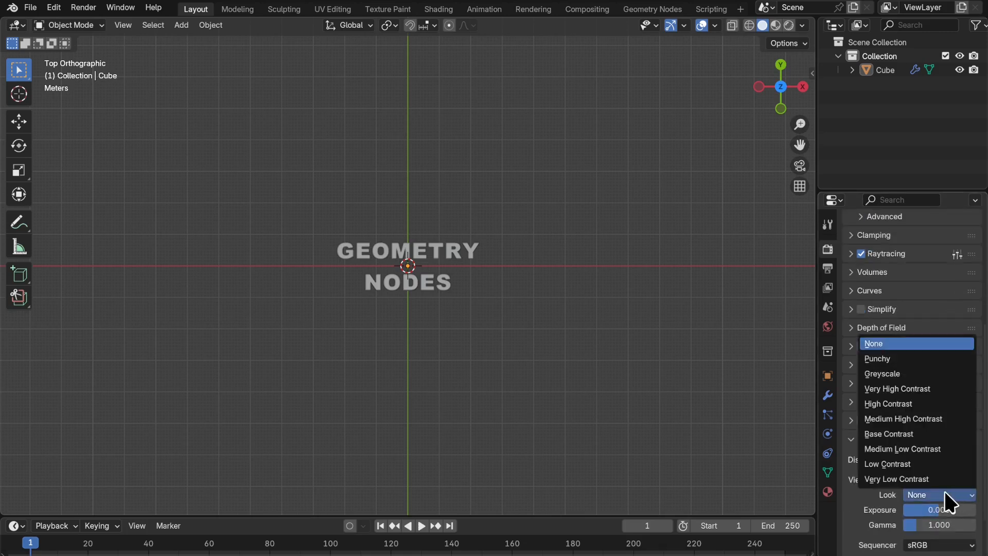
left_click(932, 389)
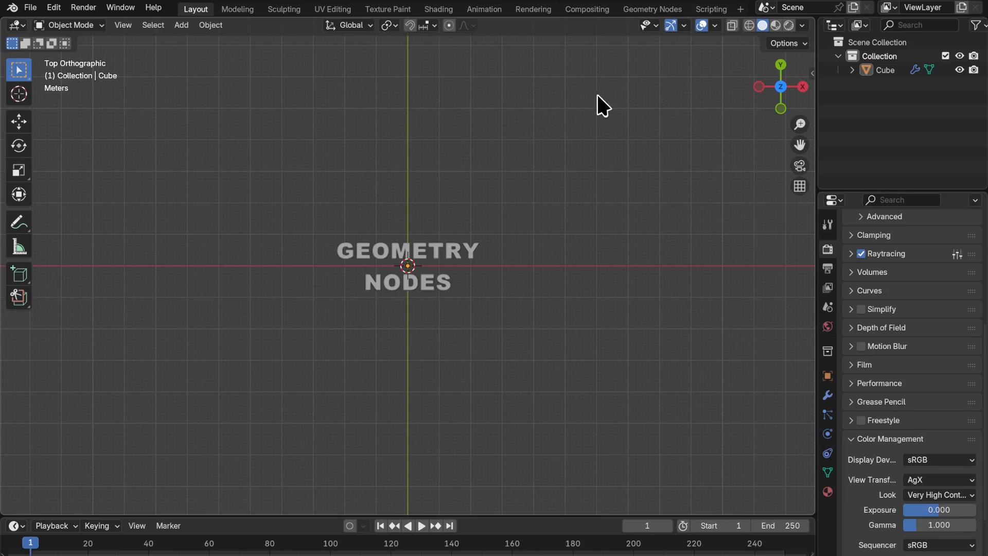
- Switch to the Shading workspace and remove its file browser and image editor areas to enlarge the viewport and shader editor
left_click(443, 9)
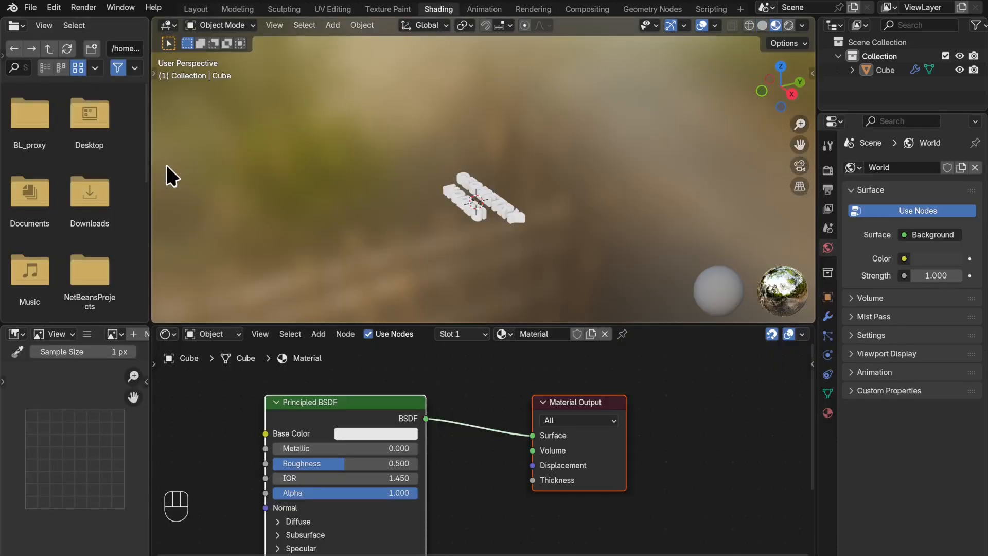
right_click(149, 208)
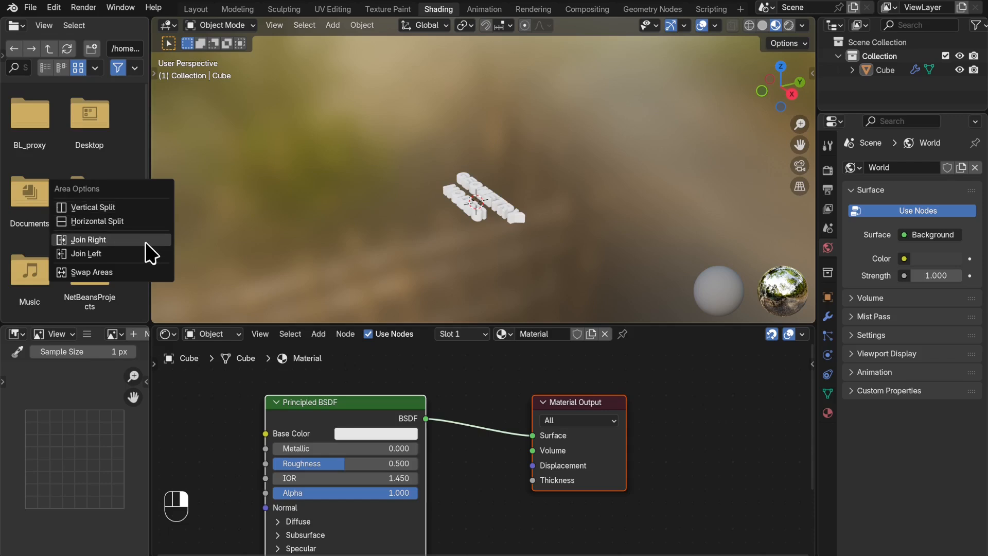
left_click(147, 255)
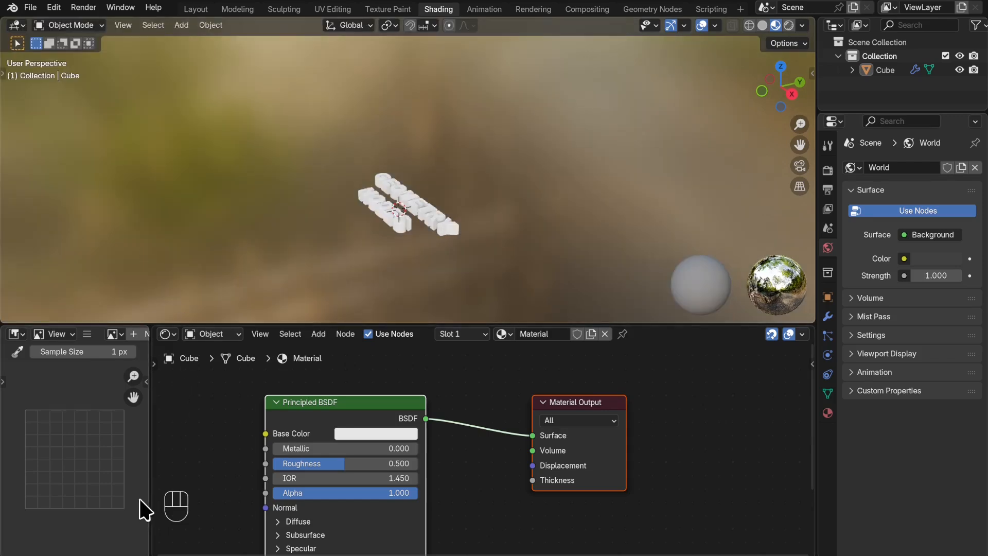
right_click(149, 468)
left_click(152, 468)
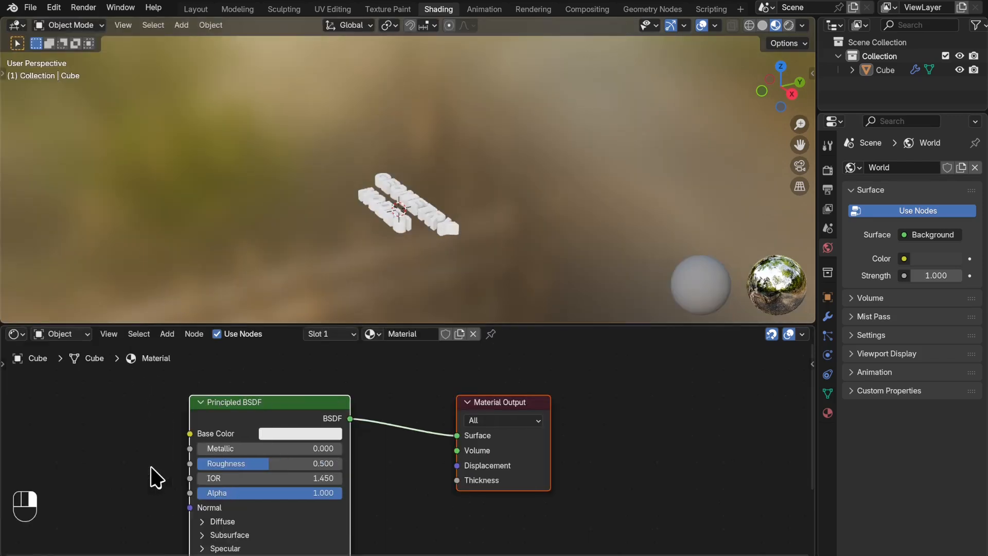
- Rename the text object's material to Metal
left_click(410, 335)
type("M")
key("Return")
- Switch to the Geometry Nodes workspace and assign the Metal material in the Set Material node
left_click(675, 9)
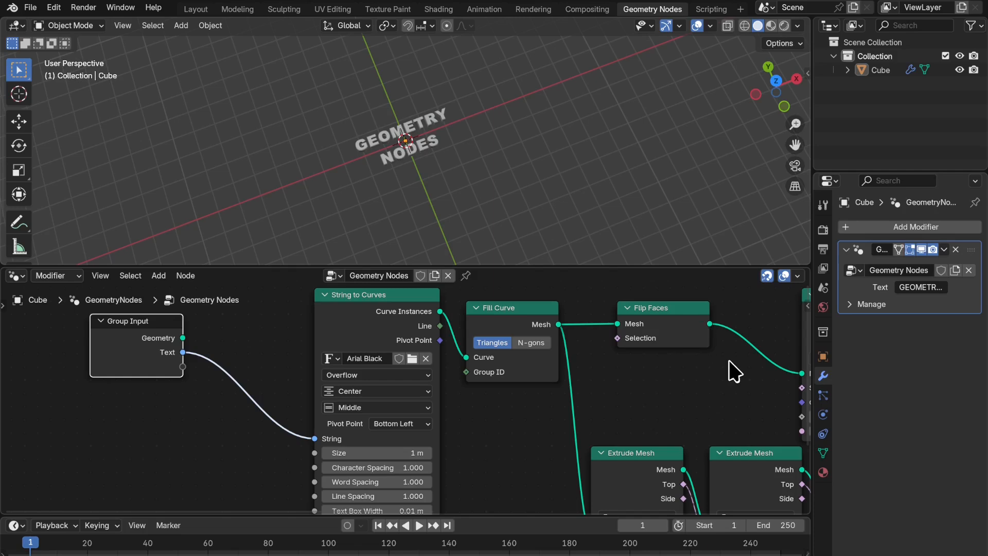
middle_click_drag(716, 360, 206, 447)
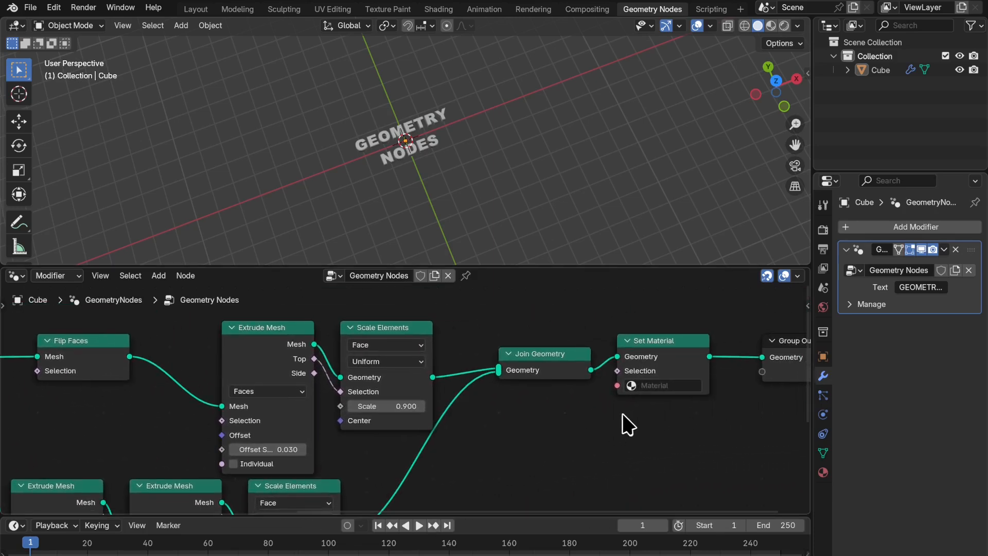
left_click(681, 385)
left_click(682, 407)
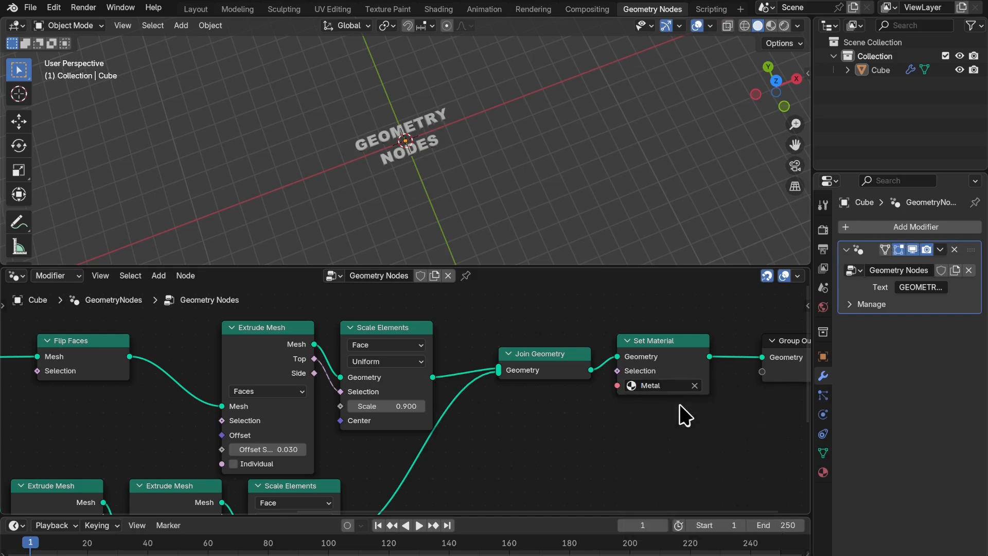
- Return to the Shading workspace, view the text from the top and set the Principled BSDF's Metallic to 1
left_click(453, 11)
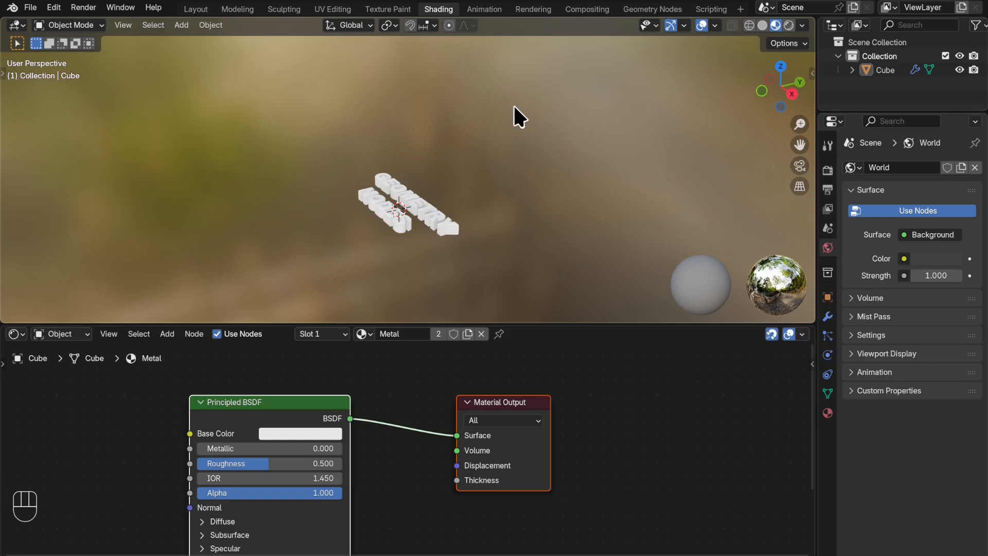
key("KP_7")
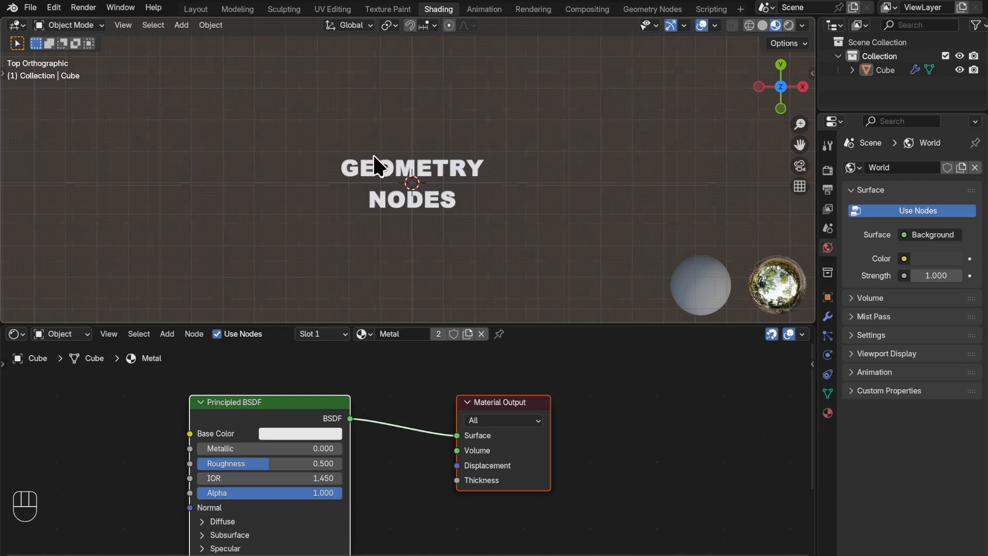
scroll(379, 170, "up", 4)
left_click(242, 448)
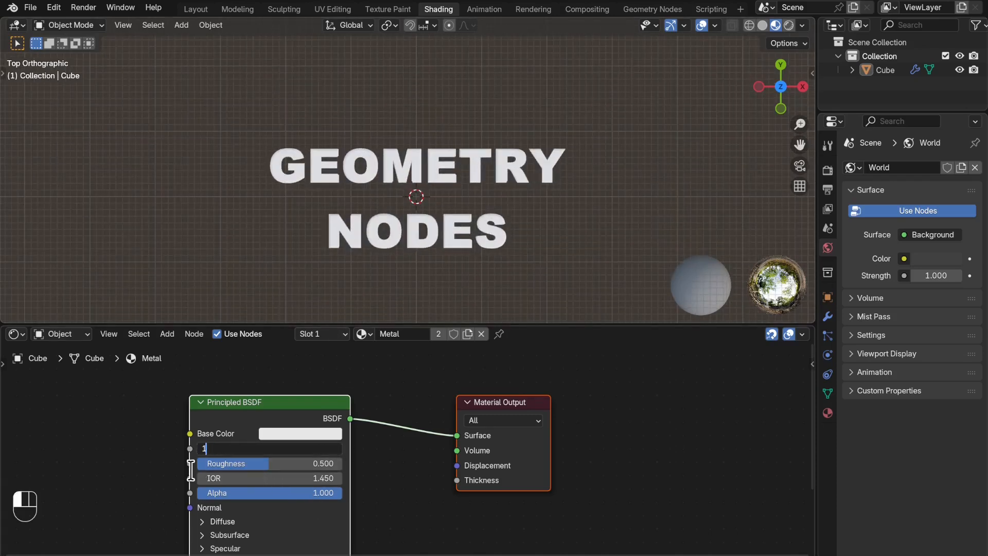
type("1")
key("Return")
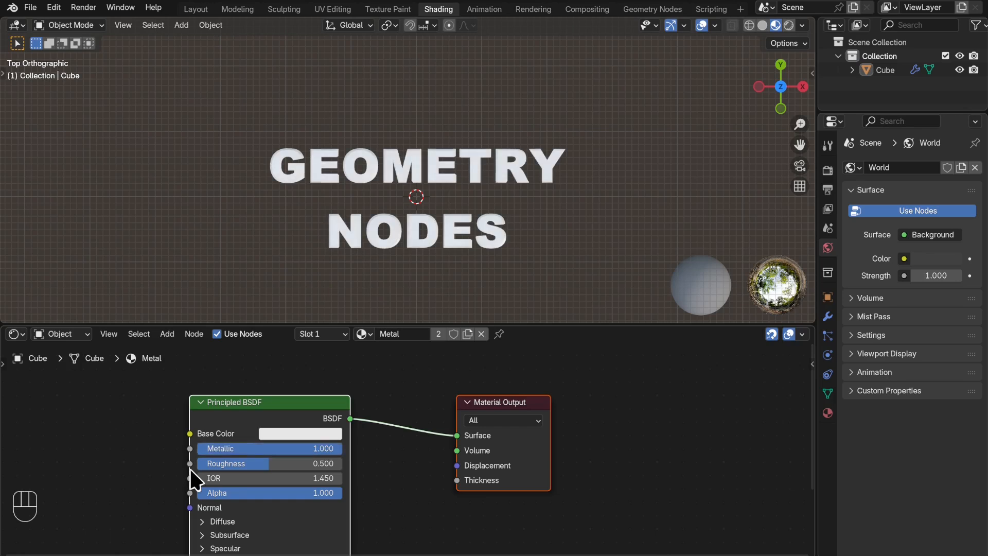
- Add a Wave Texture node before the Principled BSDF and attach Mapping and Texture Coordinate nodes to it
middle_click_drag(49, 404, 462, 361, "shift")
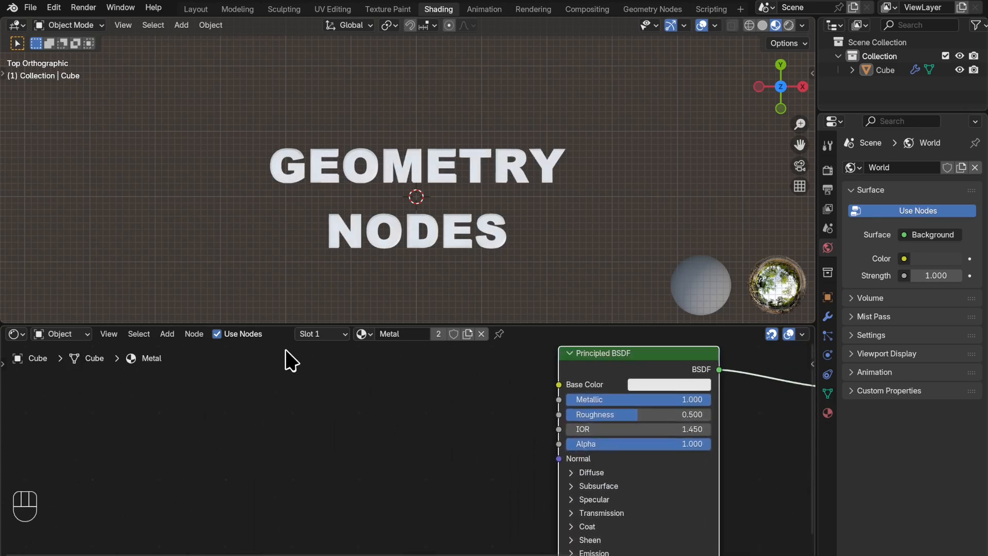
key("shift+a")
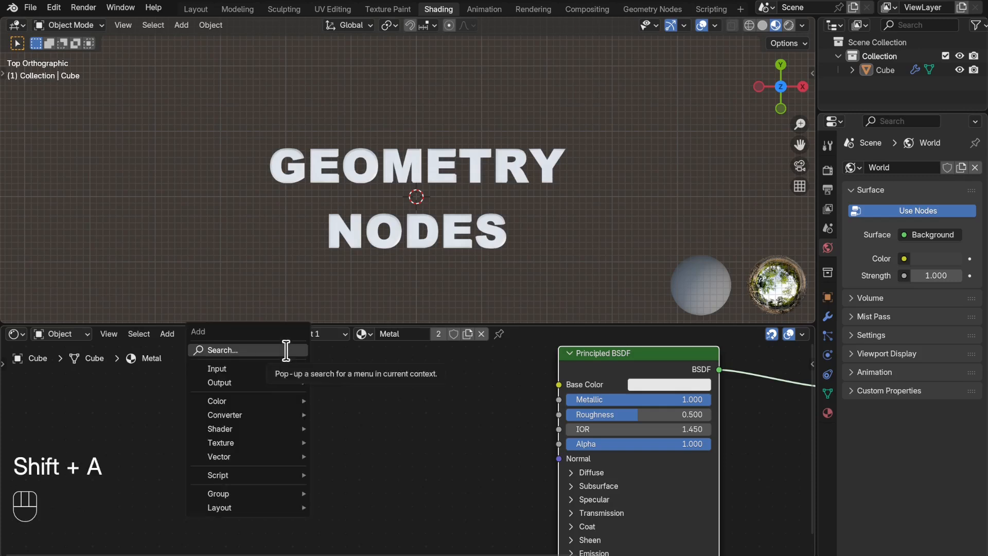
type("wave")
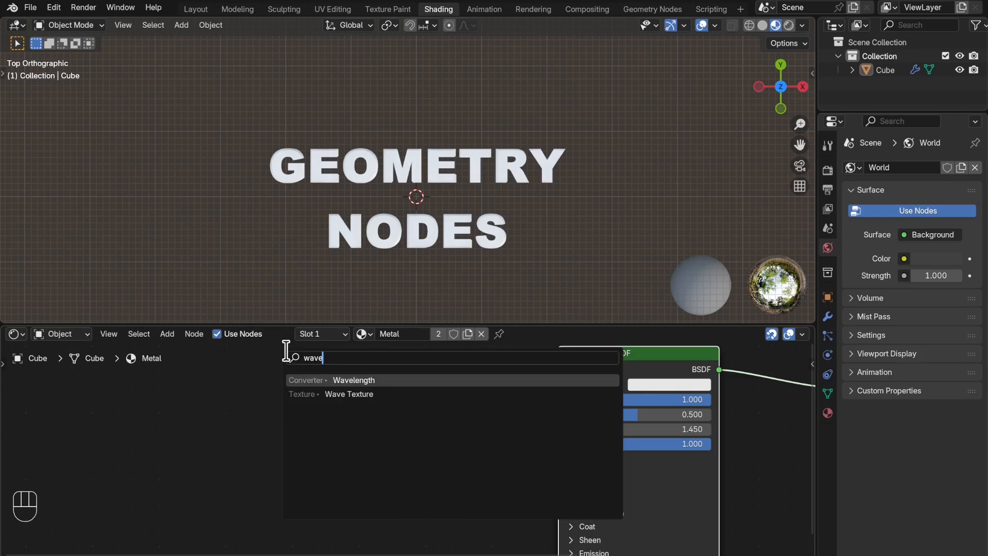
left_click(380, 394)
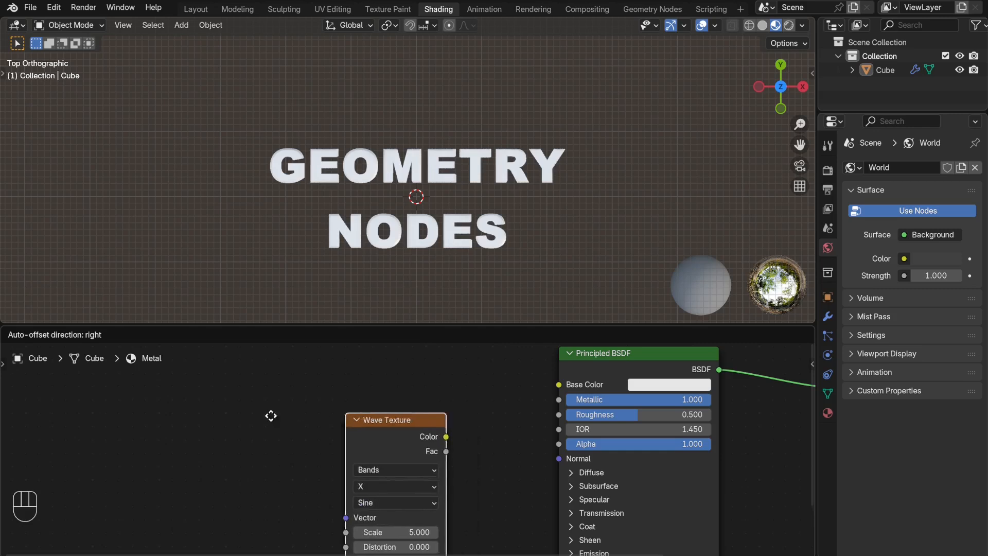
left_click(136, 391)
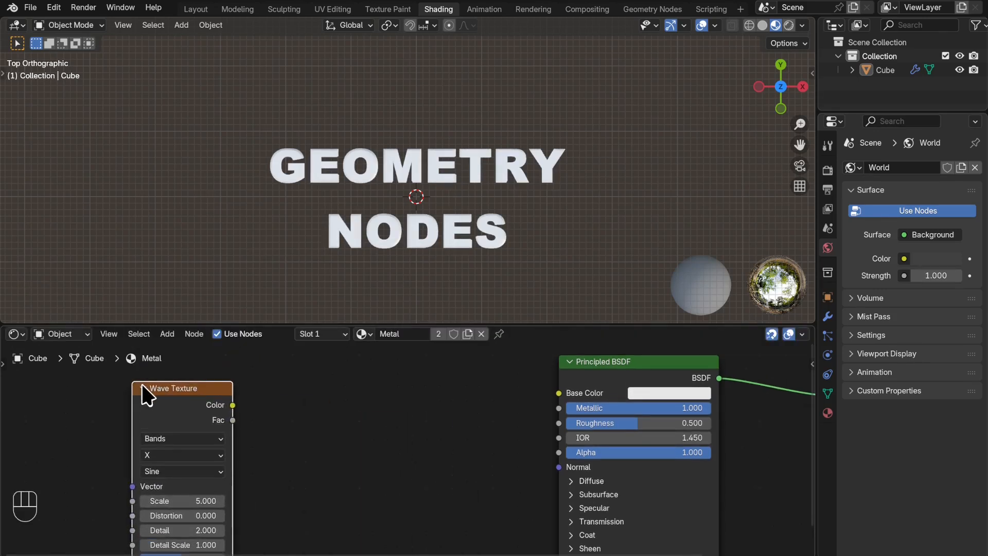
key("ctrl+t")
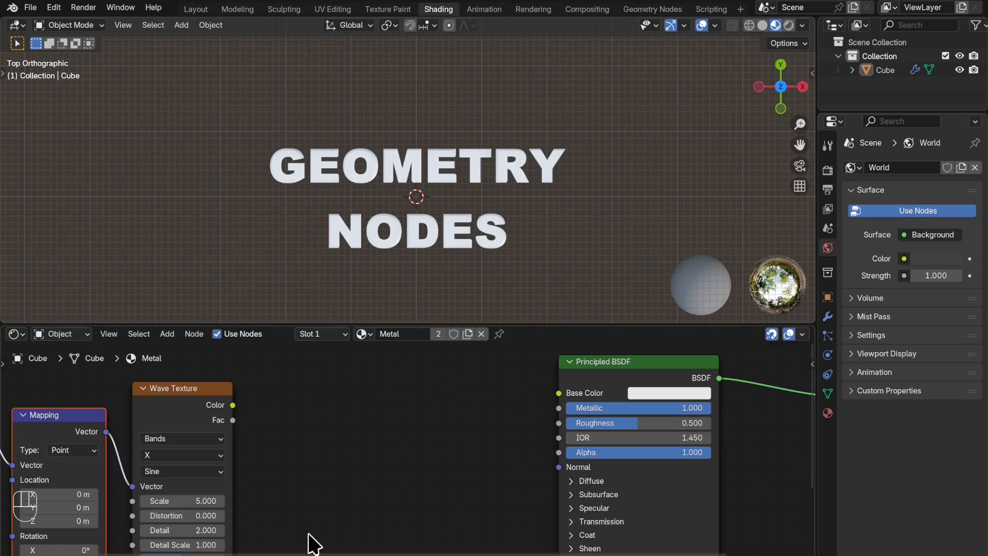
- Link the Texture Coordinate's Object output to the Mapping node's Vector and preview the Wave Texture on the text
middle_click_drag(349, 469, 502, 430)
left_click_drag(197, 383, 220, 467)
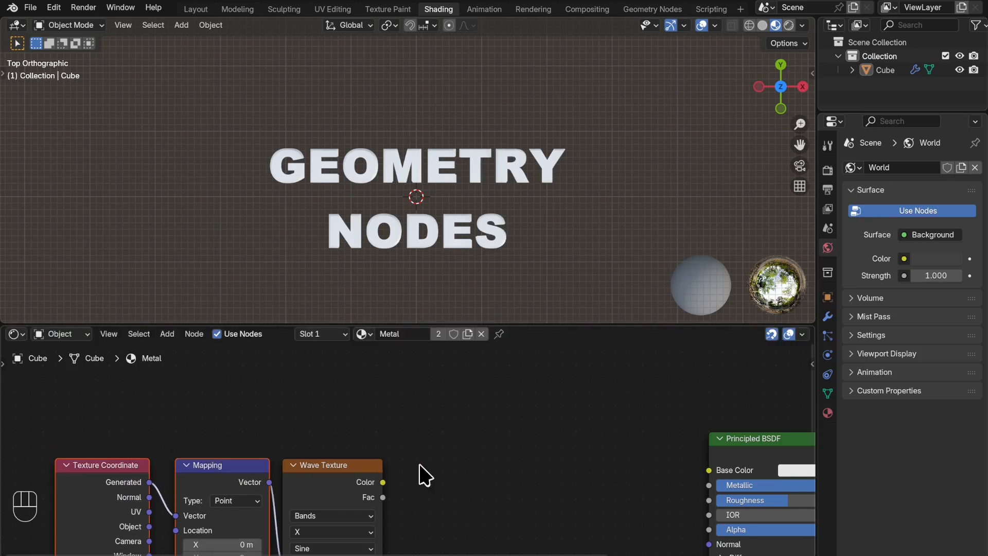
scroll(478, 503, "down", 5, "shift")
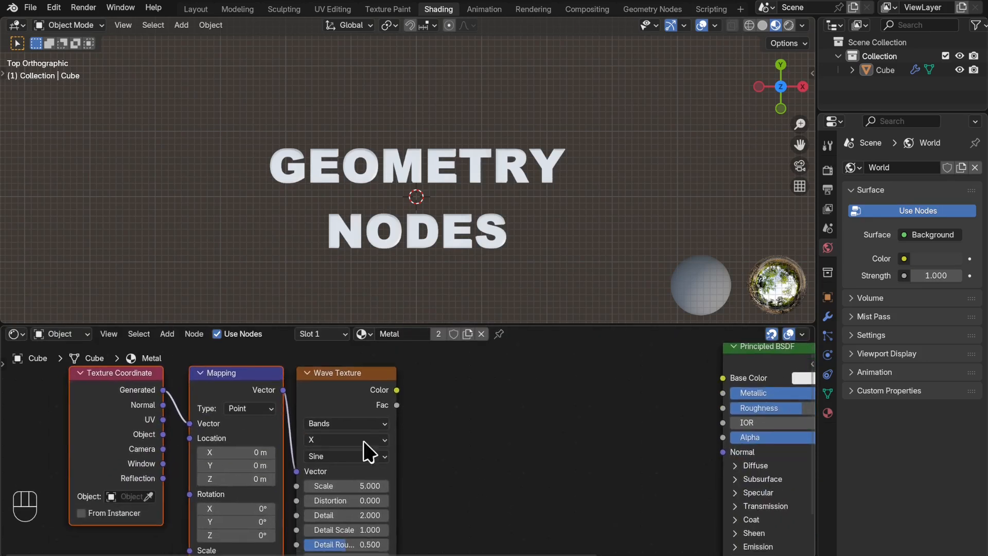
left_click_drag(163, 434, 190, 423)
left_click(332, 395, "ctrl+shift")
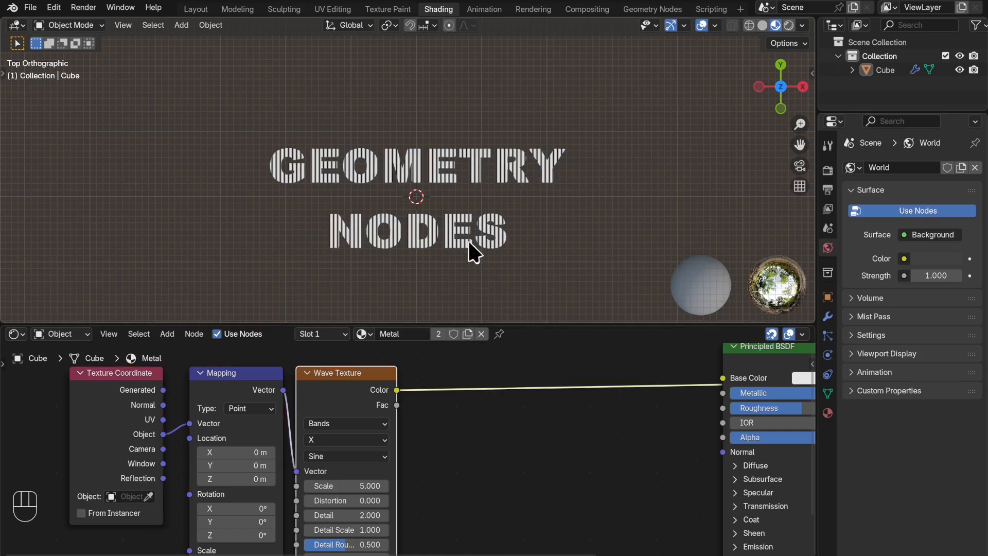
- Set the Wave Texture's Scale to 2
scroll(452, 221, "up", 3)
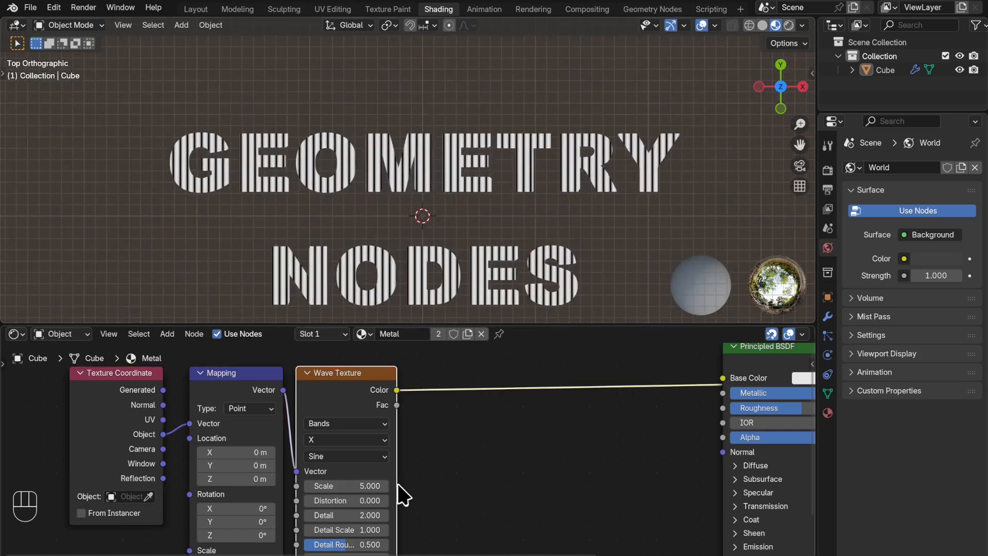
left_click(364, 484)
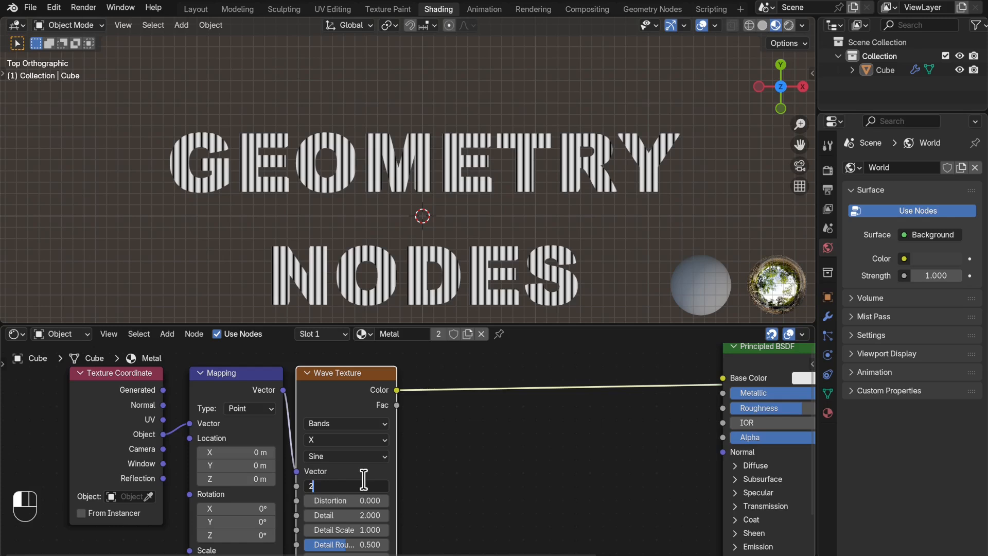
type("2")
key("Return")
scroll(391, 469, "up", 1)
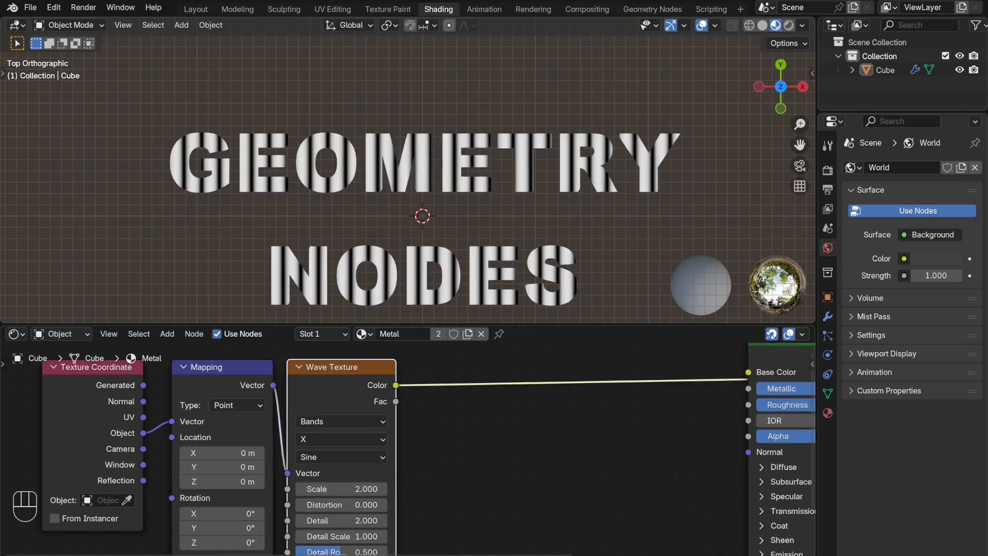
- Set the Mapping node's Z rotation to 45° and the Wave Texture's Distortion to 50
left_click(234, 542)
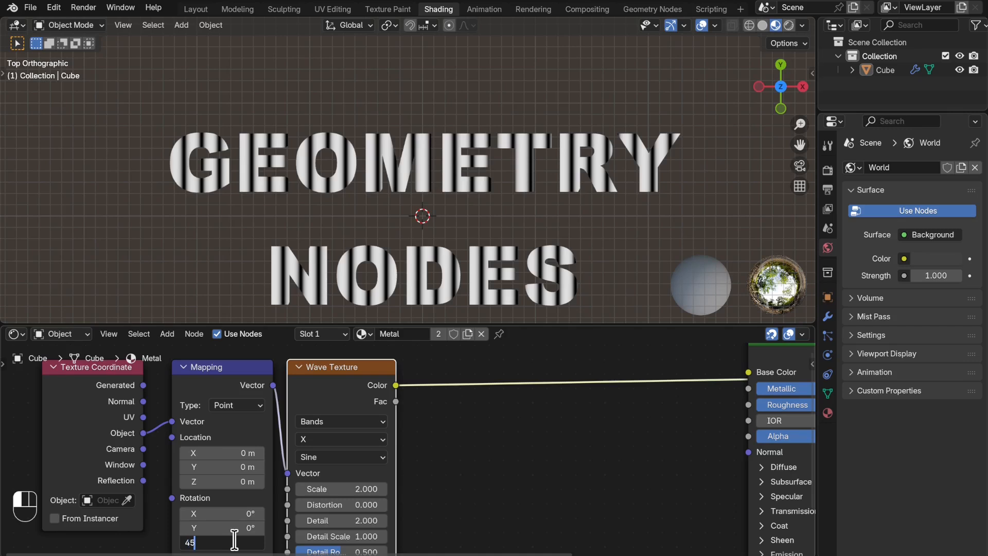
key("Return")
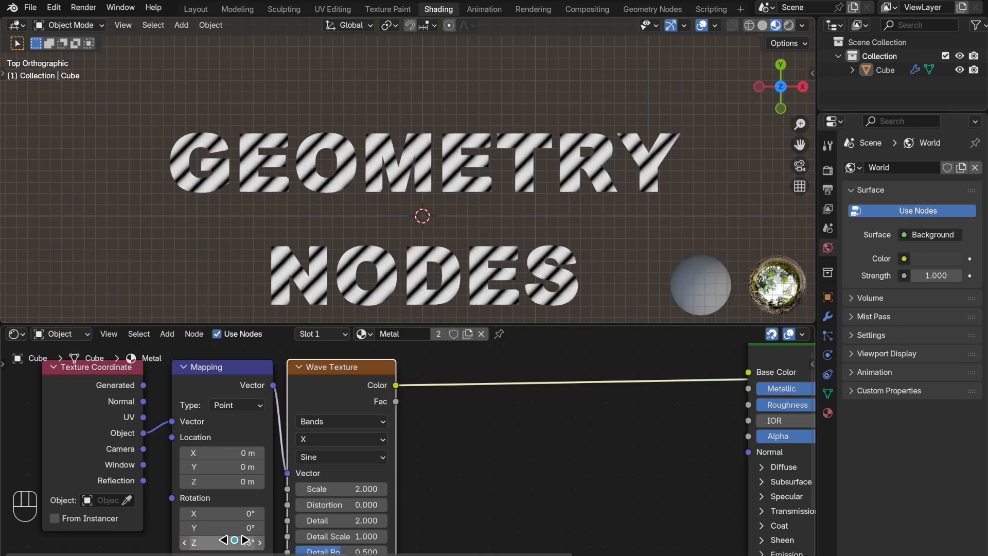
left_click(362, 505)
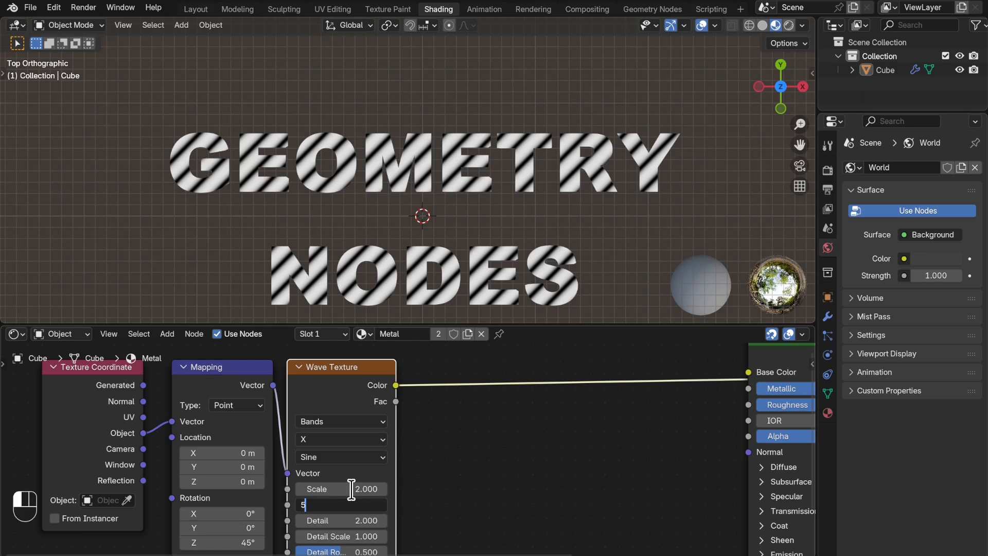
type("50")
key("Return")
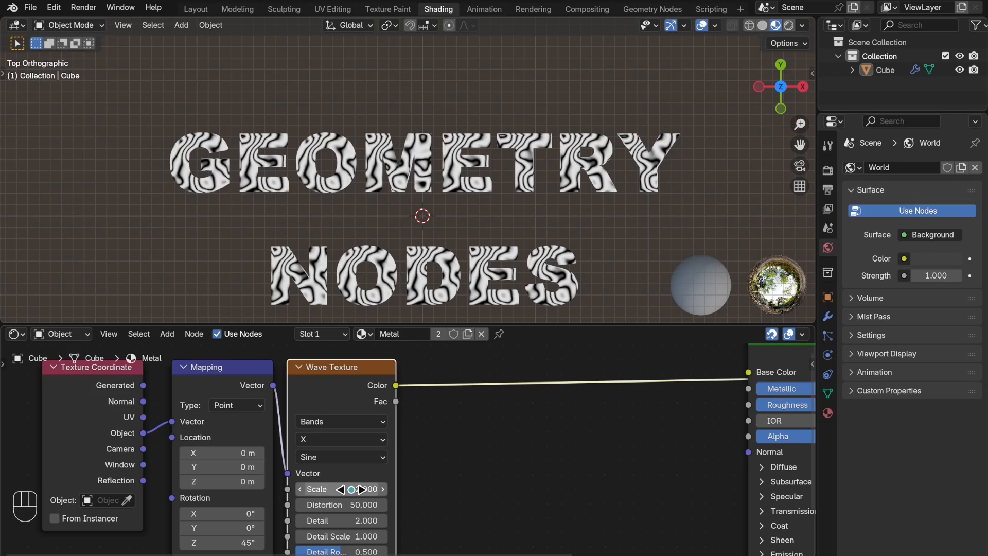
- Reconnect the Principled BSDF to the Material Output's Surface and link the Wave Texture's Color to the shader's Roughness
middle_click_drag(615, 470, 208, 471, "shift")
left_click_drag(529, 379, 525, 371)
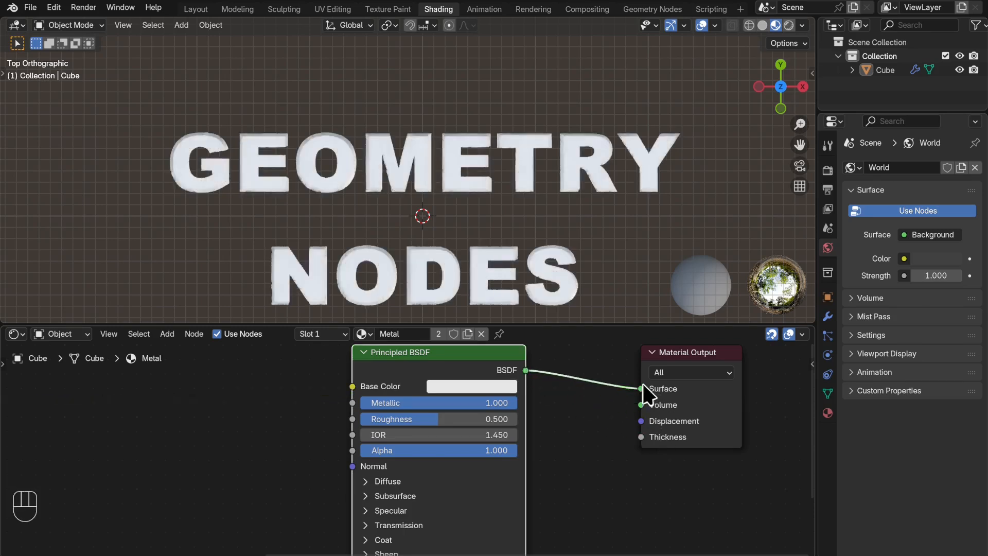
middle_click_drag(165, 456, 344, 475, "shift")
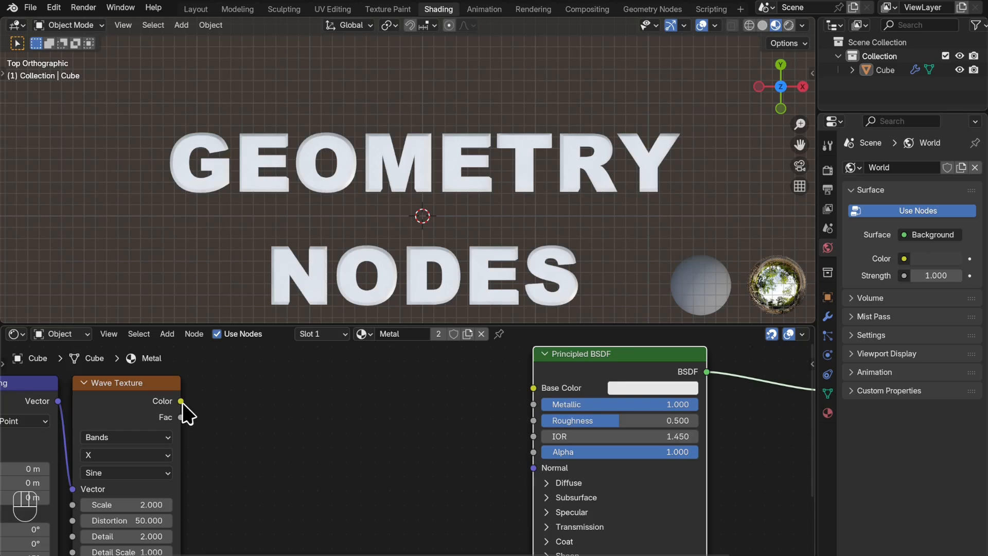
left_click_drag(181, 401, 533, 419)
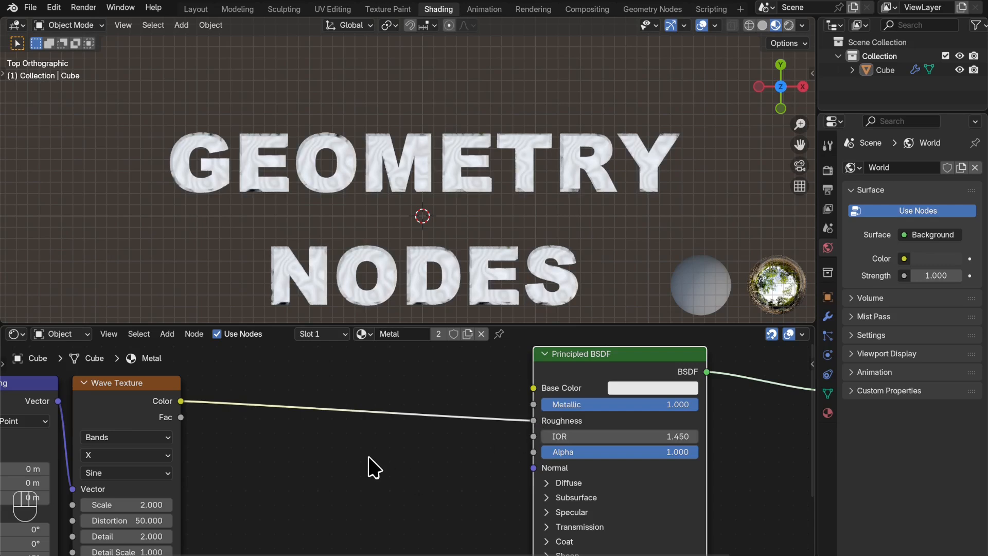
- Add a Bump node, feeding the Wave Texture's Color into its Height and its Normal output into the Principled BSDF's Normal
key("shift+a")
mouse_move(367, 418)
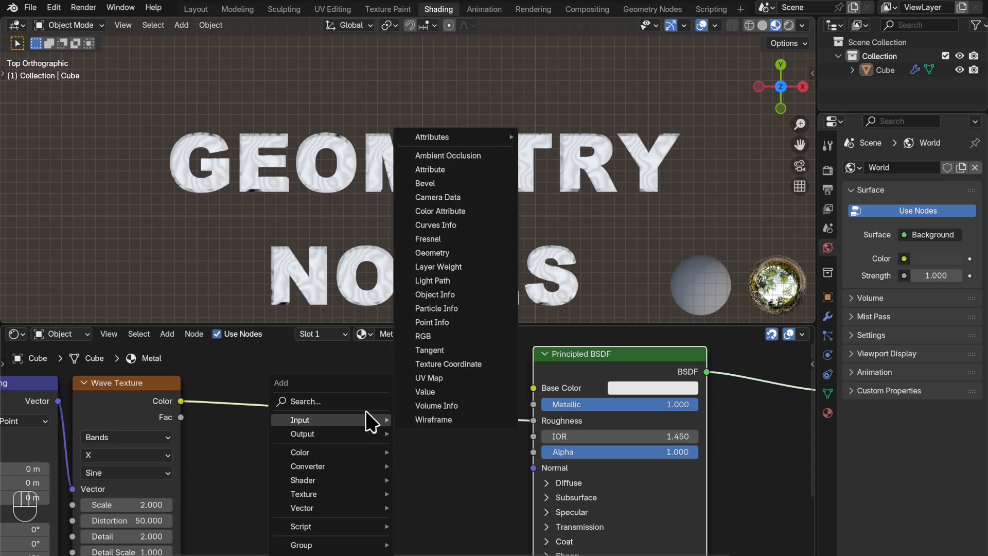
left_click(335, 401)
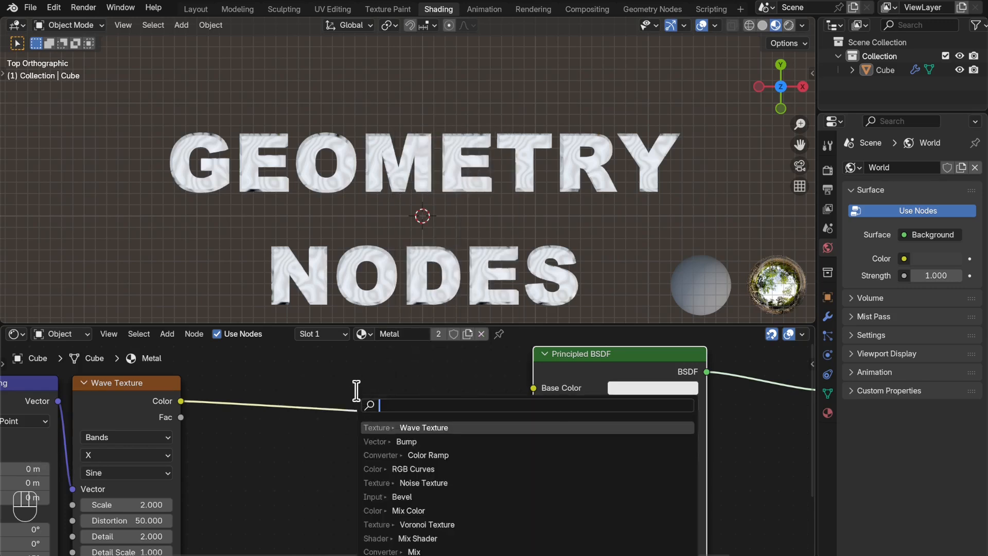
type("bump")
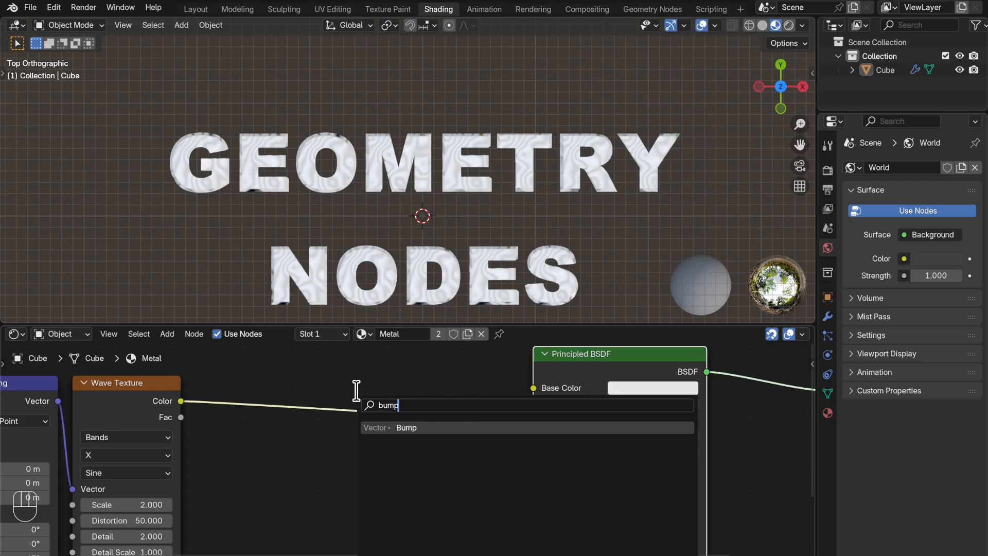
key("Return")
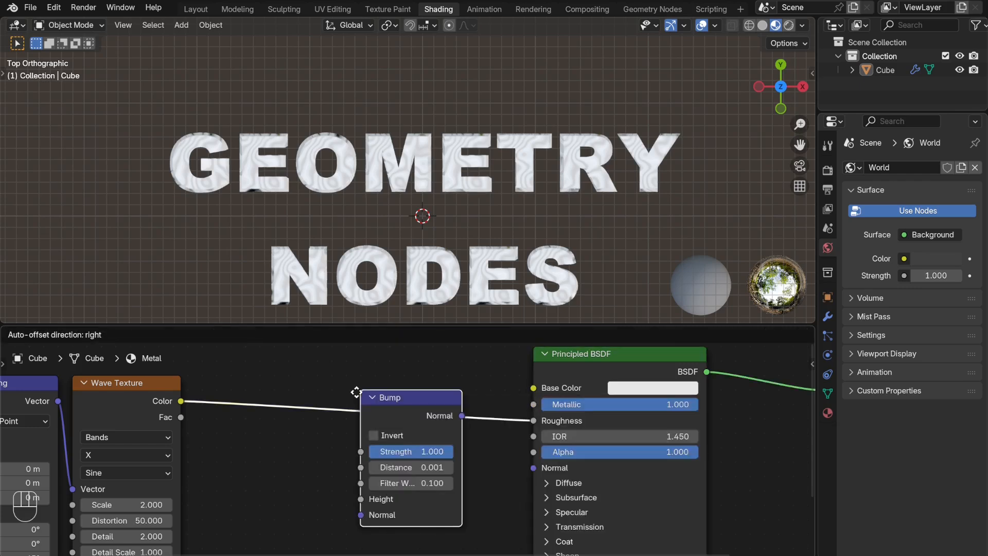
left_click(285, 436)
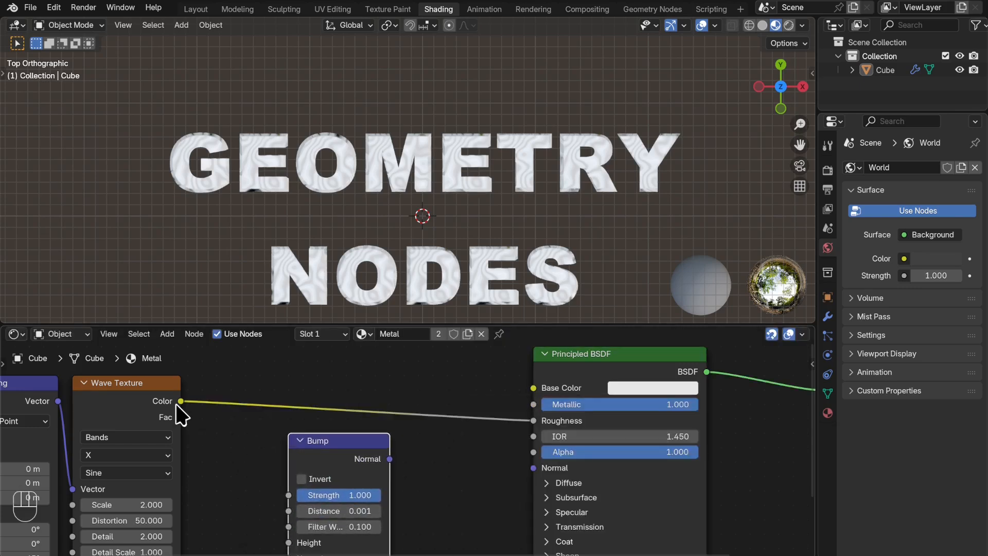
left_click_drag(181, 407, 289, 452)
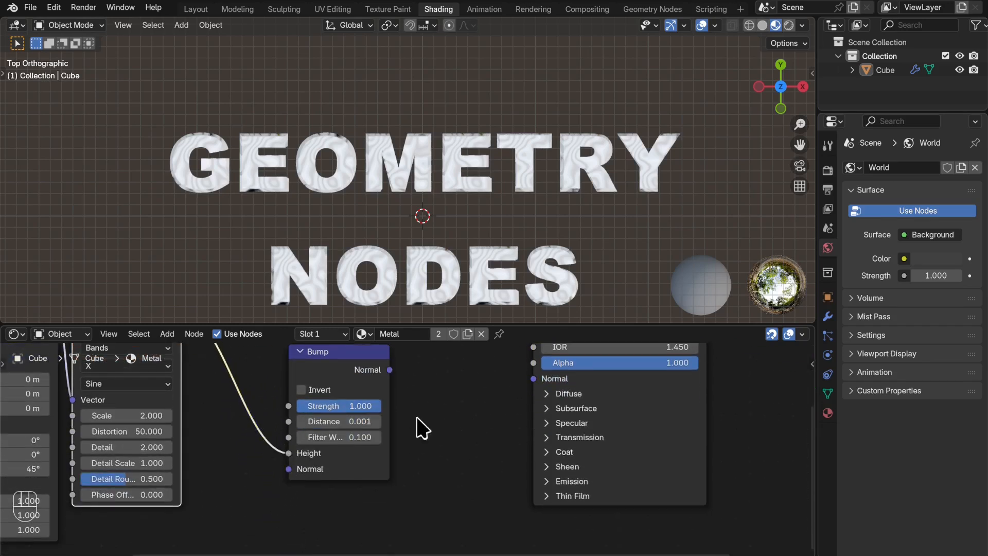
left_click_drag(389, 370, 534, 380)
- Set the Bump node's Distance to 1
scroll(375, 247, "up", 4)
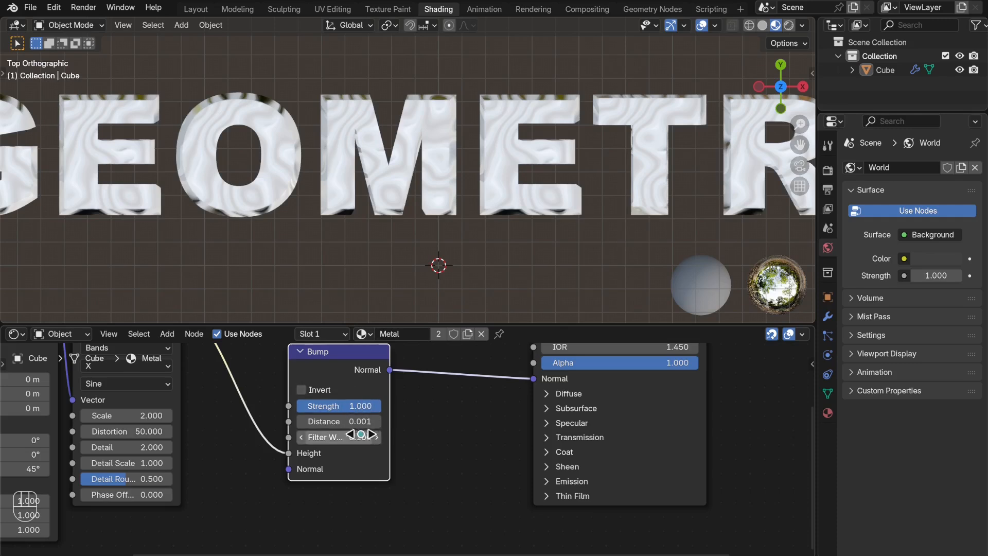
left_click(351, 421)
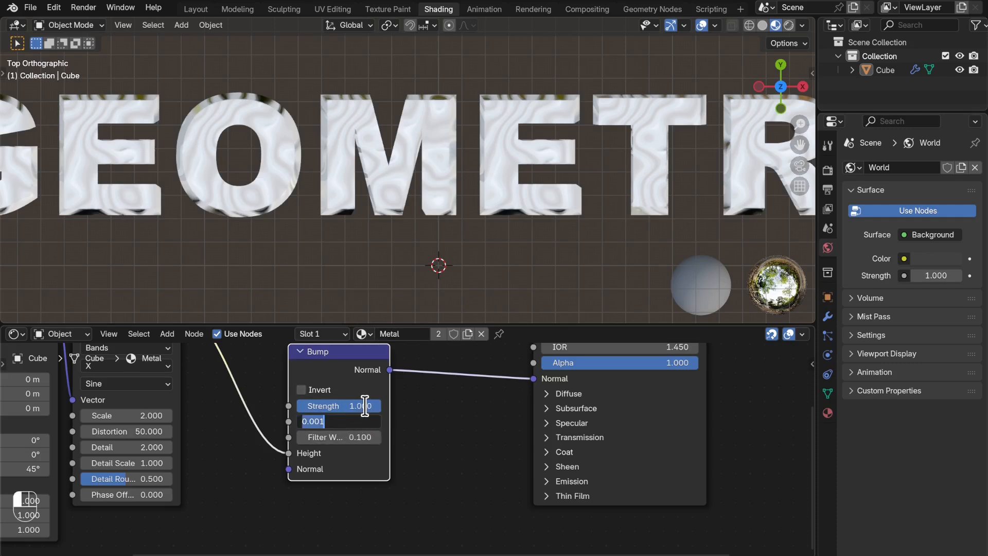
type("1")
key("Return")
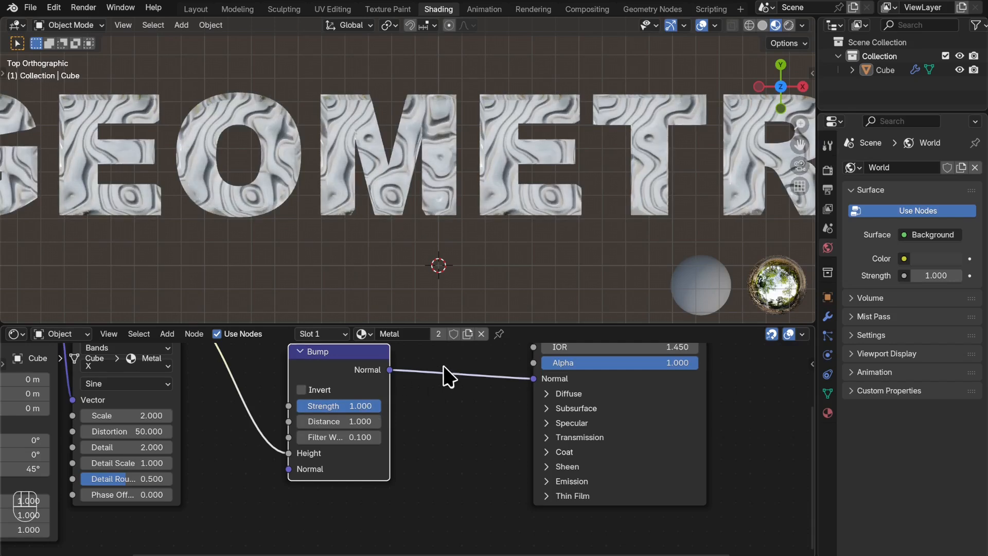
- Set the Bump node's Strength to 0.2
left_click_drag(322, 406, 323, 405)
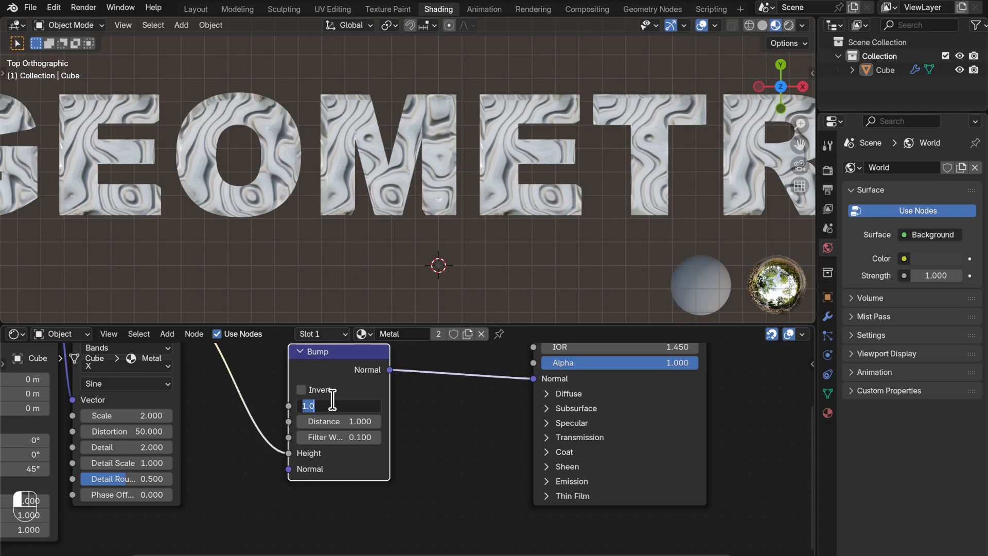
key("Return")
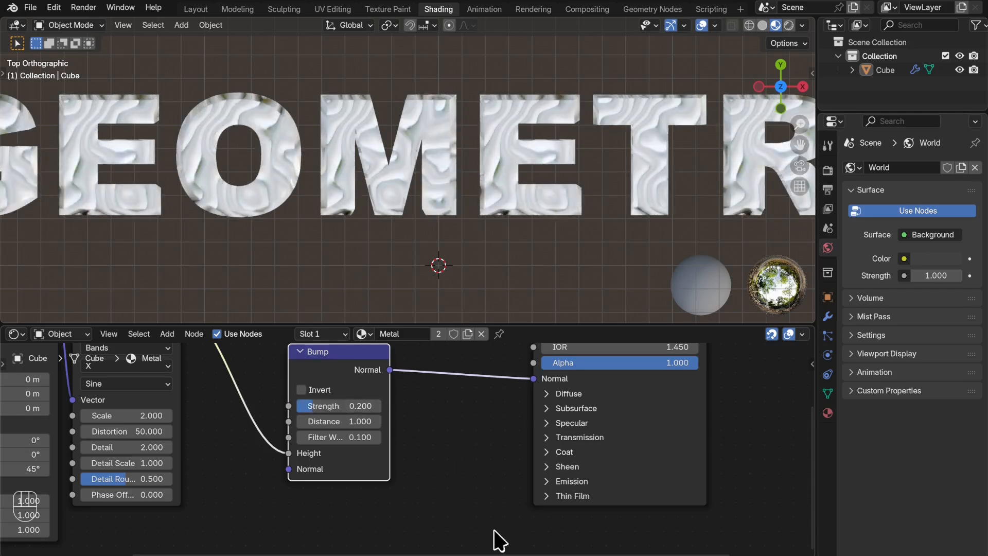
scroll(408, 489, "down", 2)
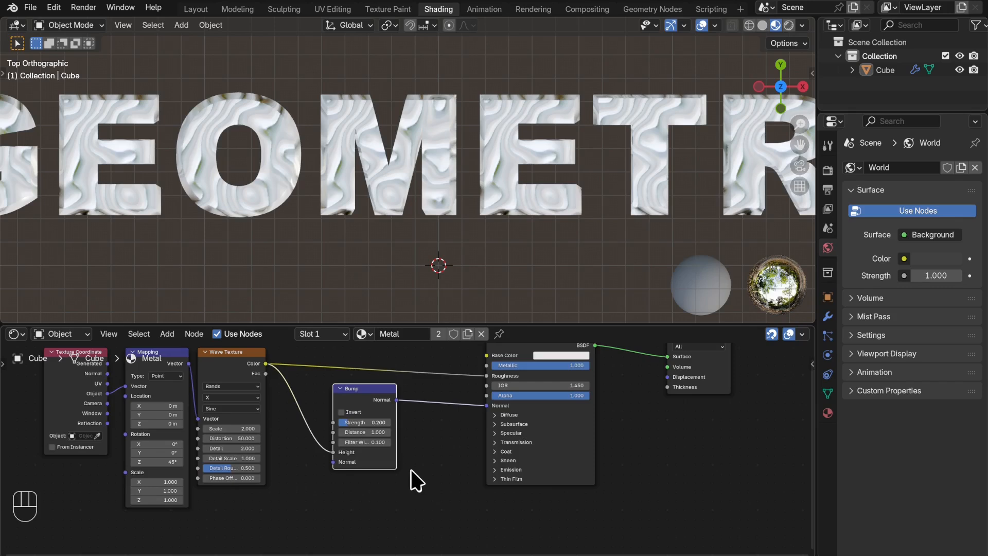
- Split off a narrow area beneath the shader nodes and turn it into a Timeline
right_click(333, 546)
key("Escape")
left_click_drag(335, 548, 361, 516)
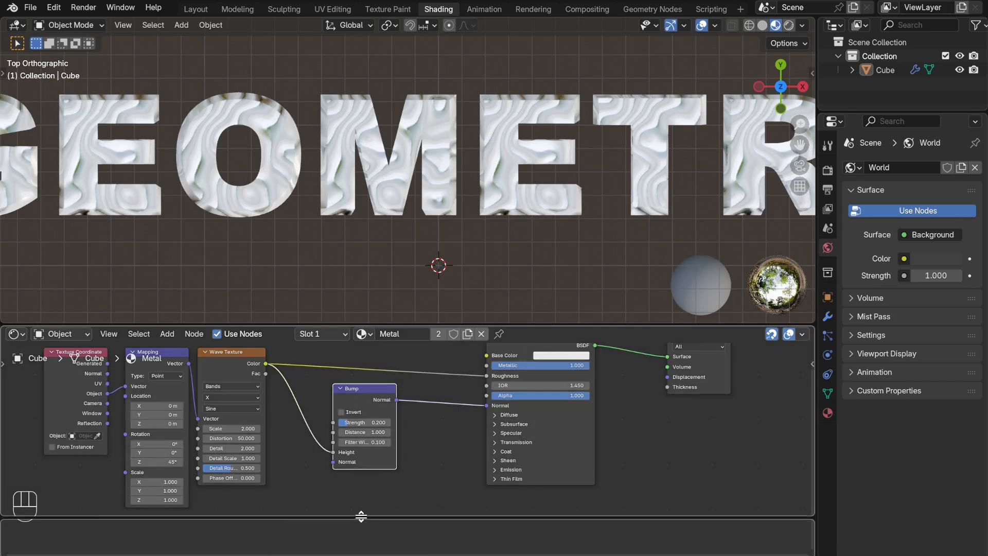
left_click(361, 516)
left_click(16, 519)
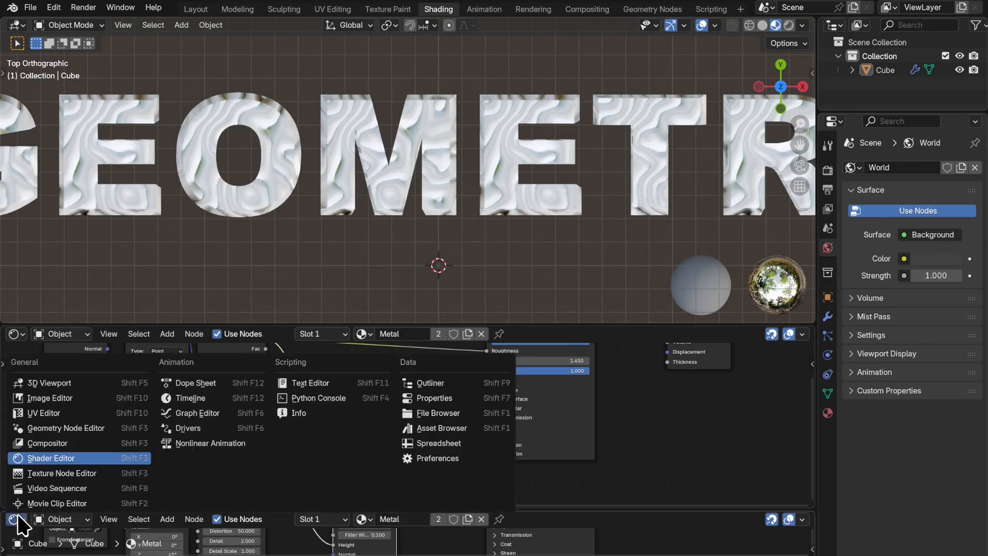
left_click(175, 400)
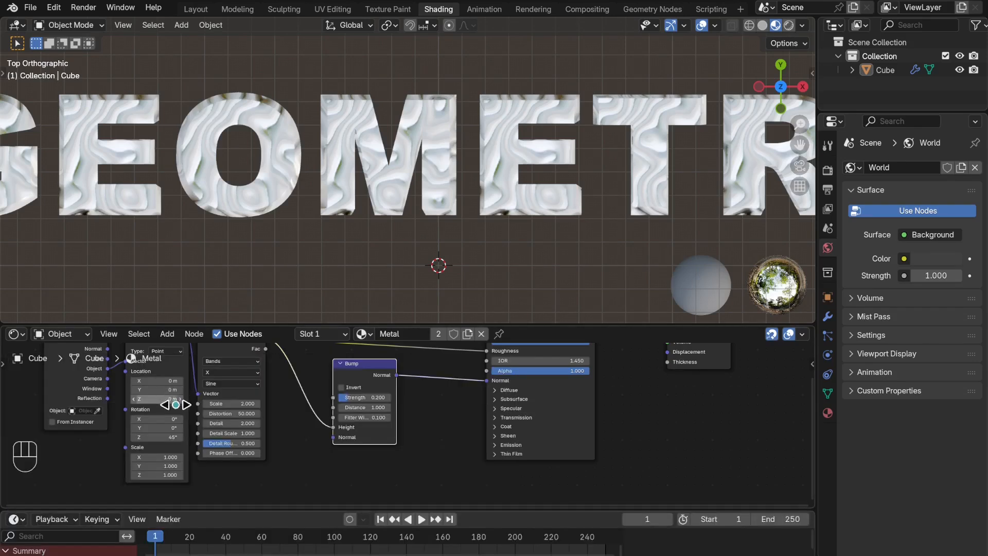
- Set the animation's end frame to 500
left_click(772, 519)
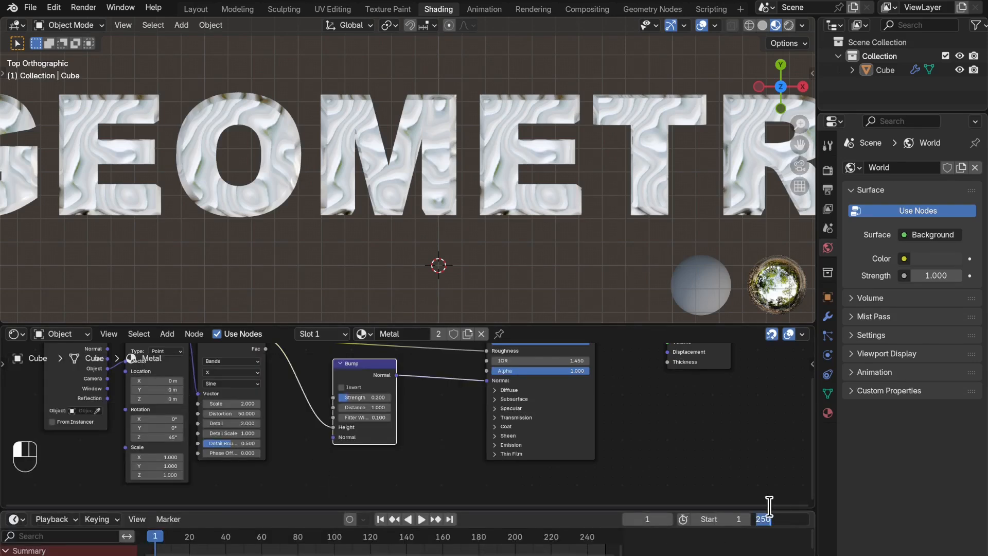
type("500")
key("Return")
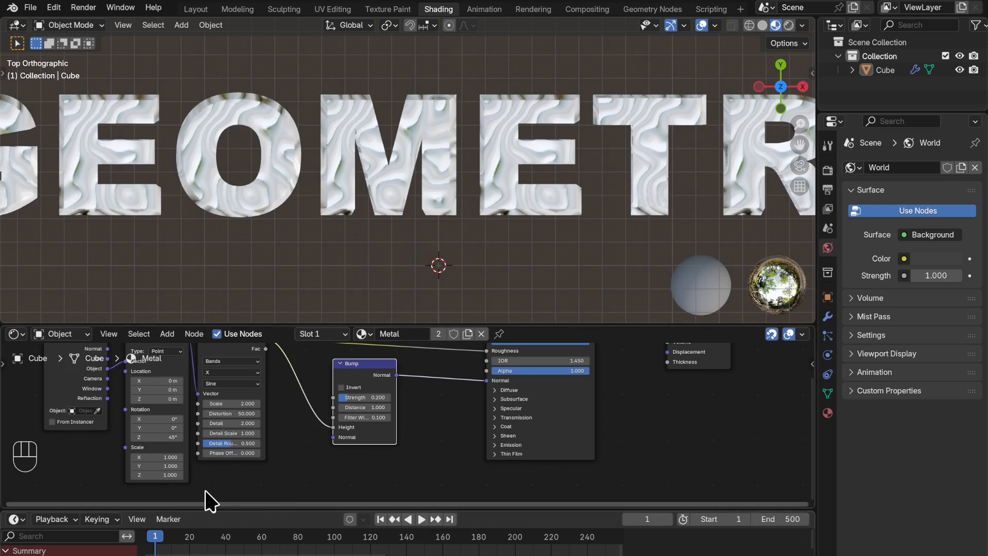
- Keyframe the Wave Texture's Phase Offset at 0 on frame 1
scroll(232, 472, "up", 1)
scroll(231, 473, "up", 2)
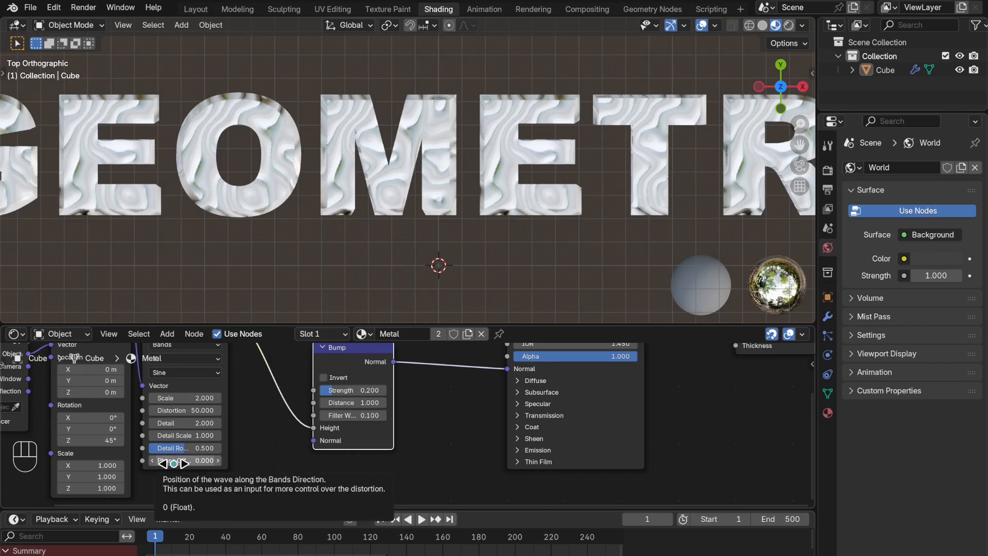
key("i")
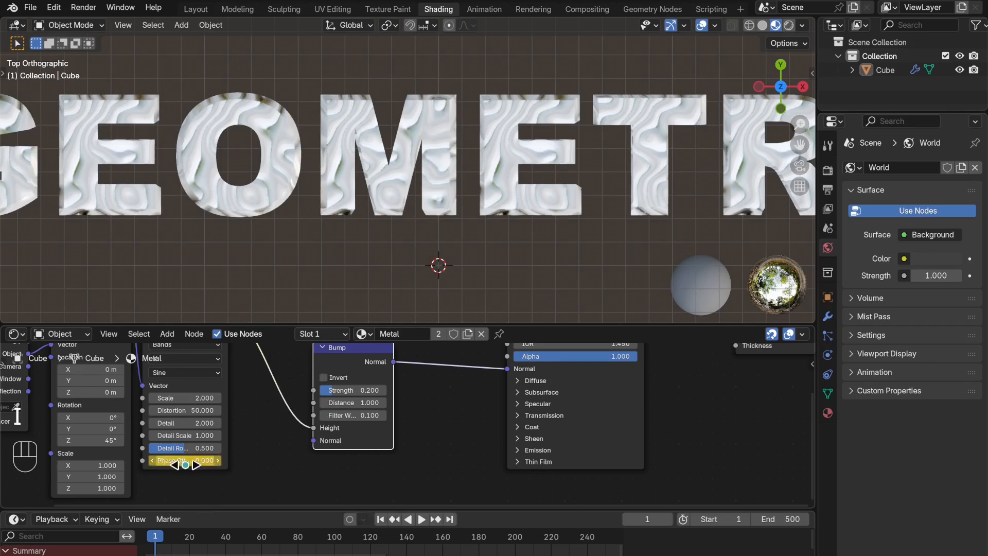
- Go to frame 500, set the Wave Texture's Phase Offset to 50 and keyframe it there
left_click(449, 519)
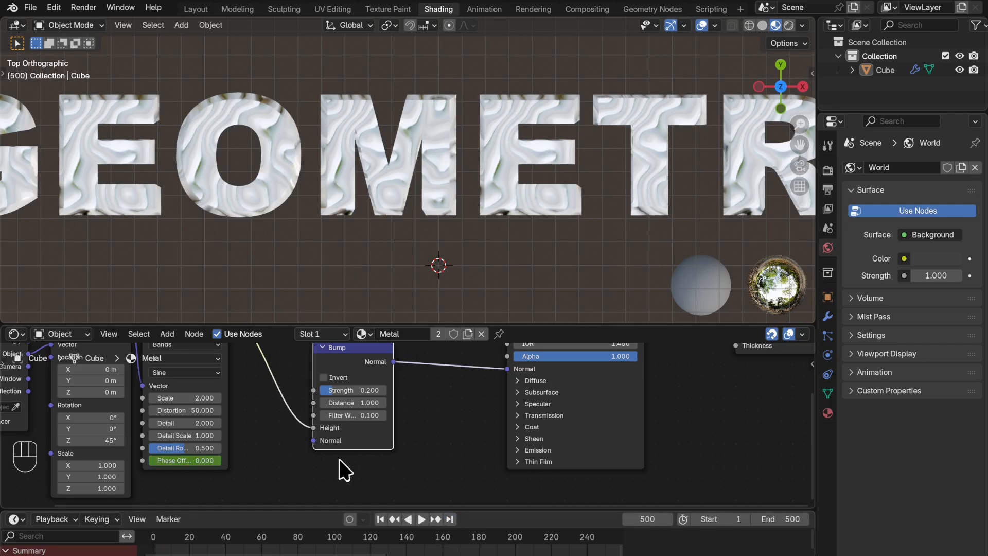
left_click(195, 460)
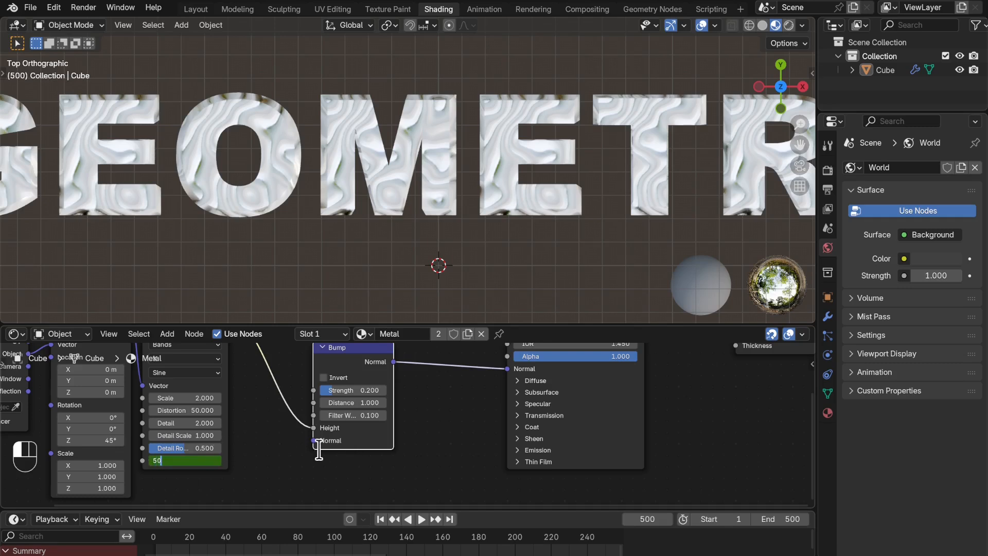
key("Return")
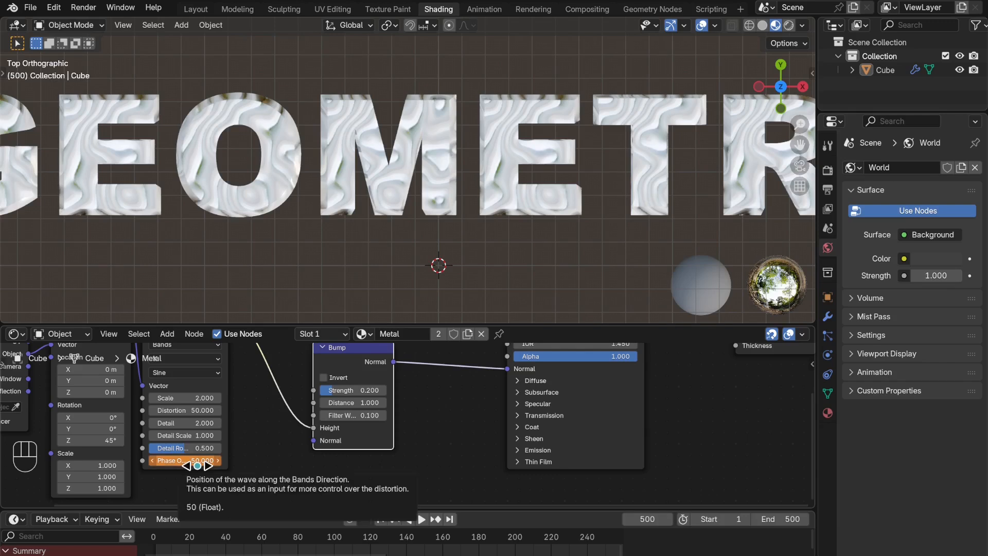
key("i")
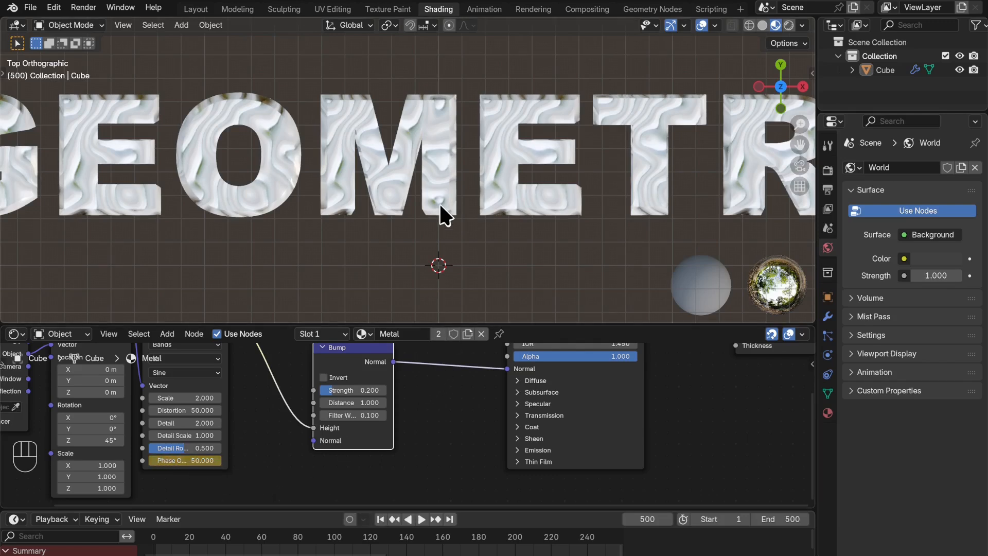
- Play the animation to check the moving waves on the whole text, then return to frame 1
scroll(442, 216, "down", 2)
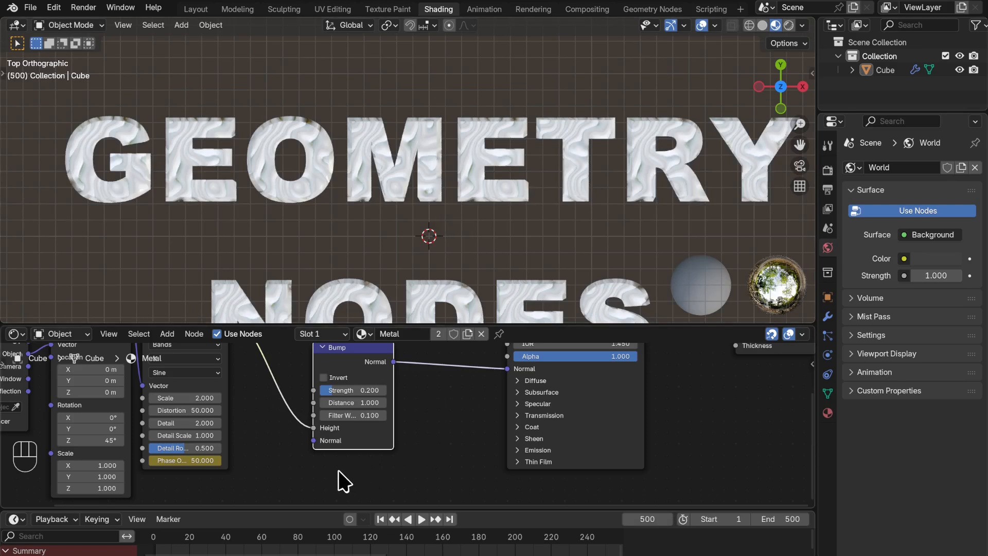
key("space")
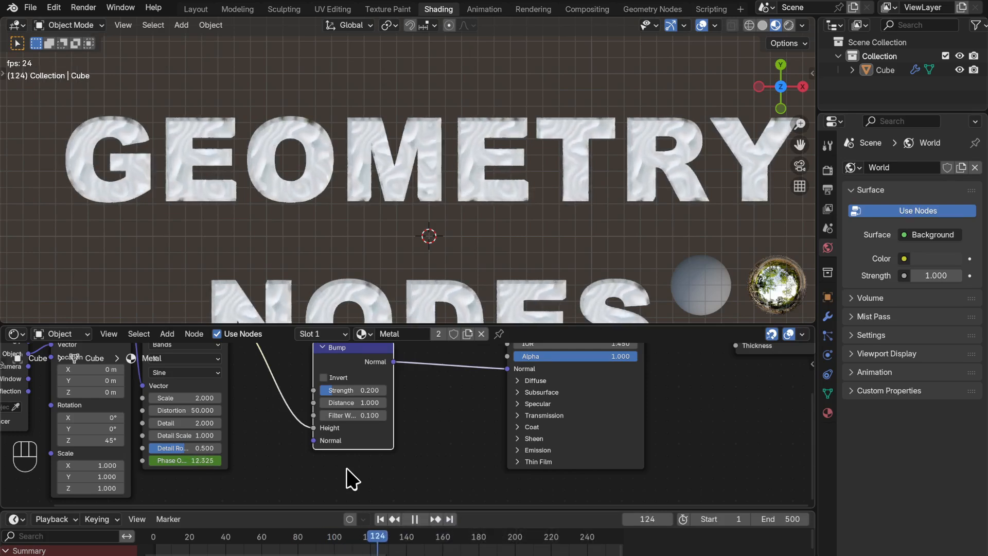
key("space")
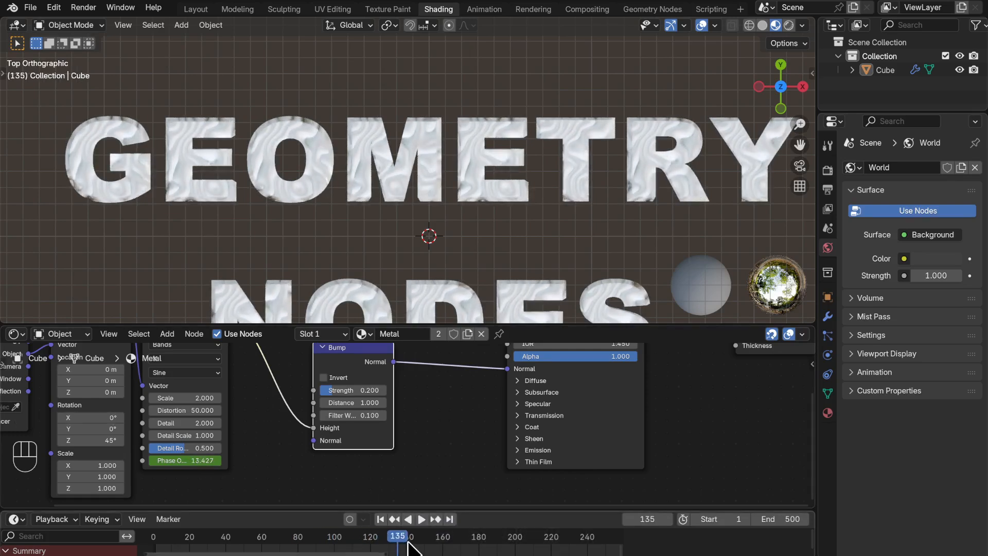
left_click(381, 519)
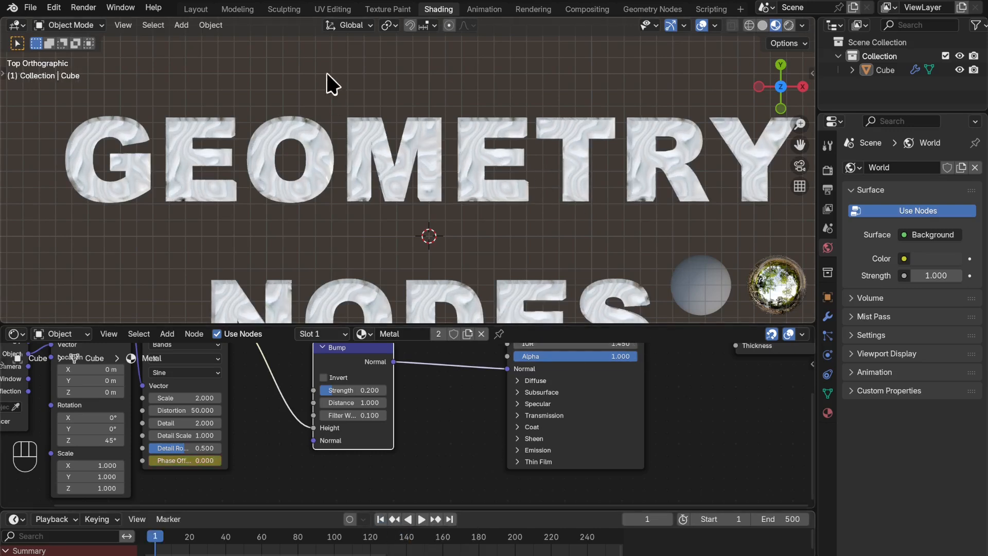
- Switch to the Layout workspace and add a camera to the scene
left_click(196, 10)
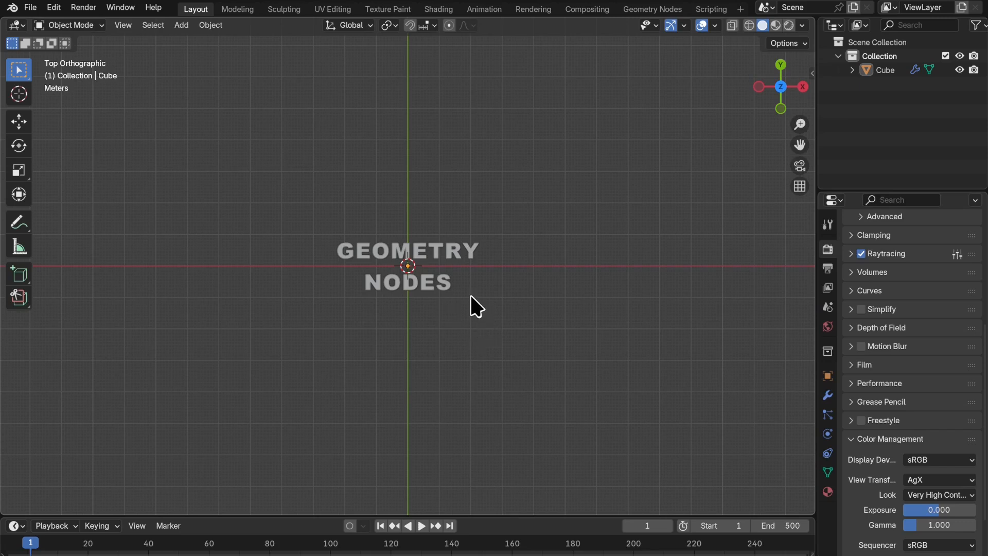
key("shift+a")
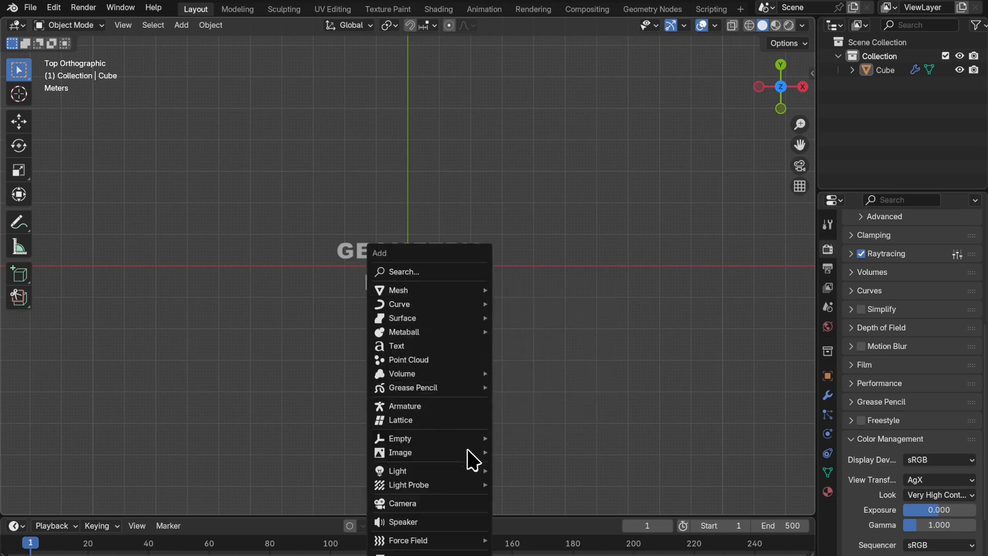
left_click(446, 504)
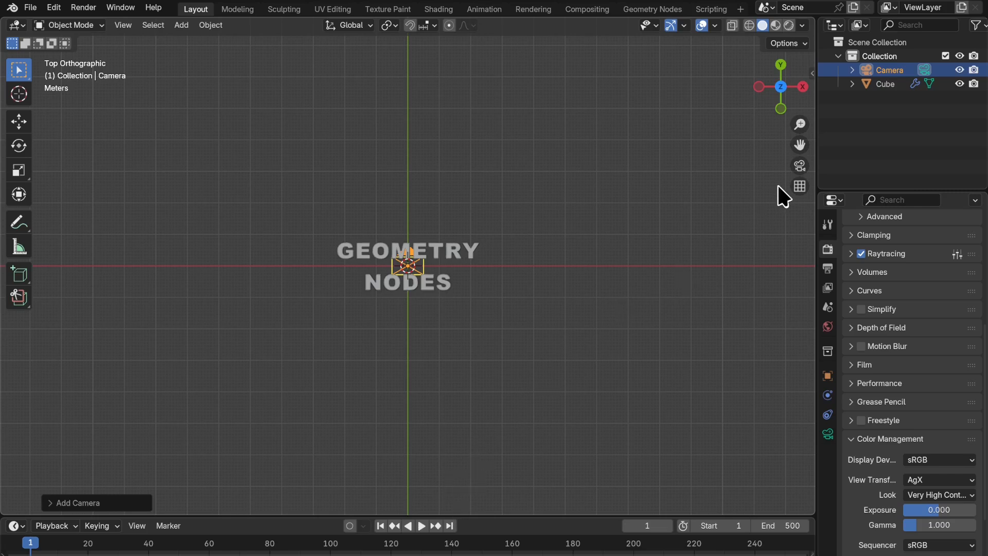
- Split the 3D viewport vertically into two equal halves and show the camera view in one of them
right_click(814, 164)
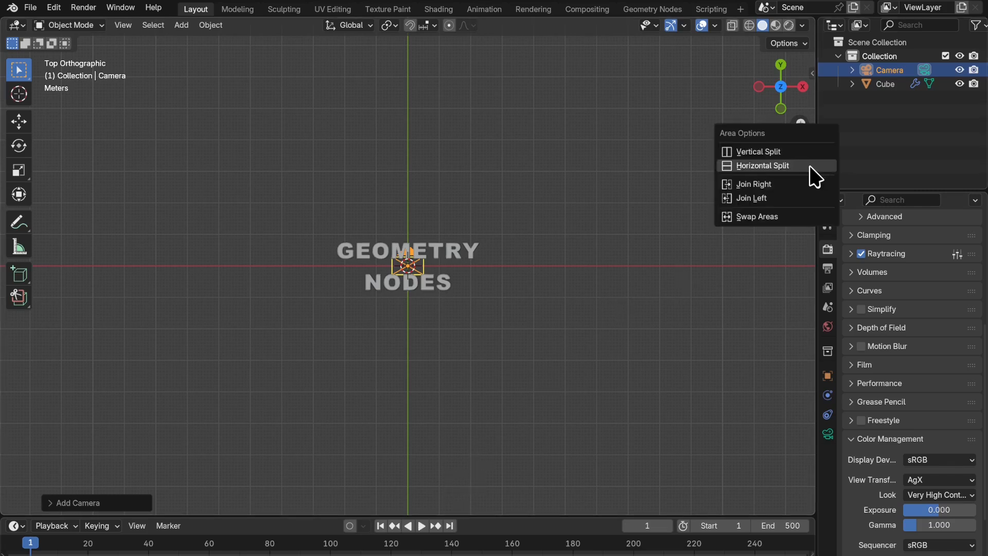
left_click(808, 153)
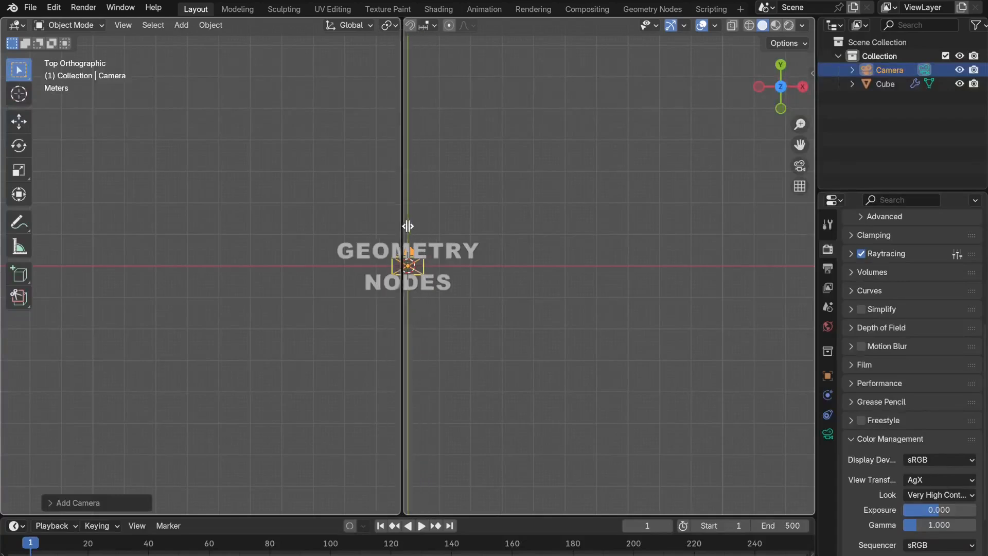
left_click(408, 226)
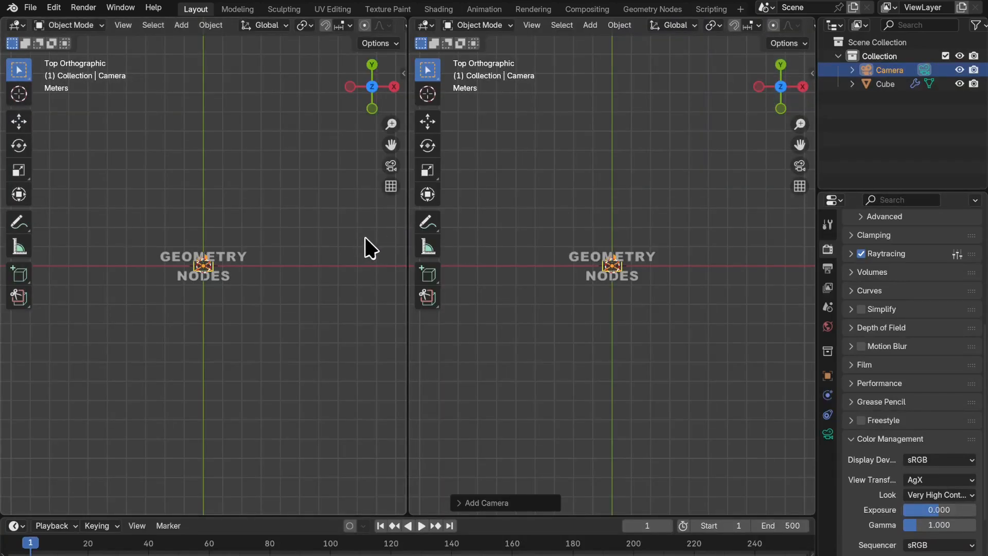
key("KP_0")
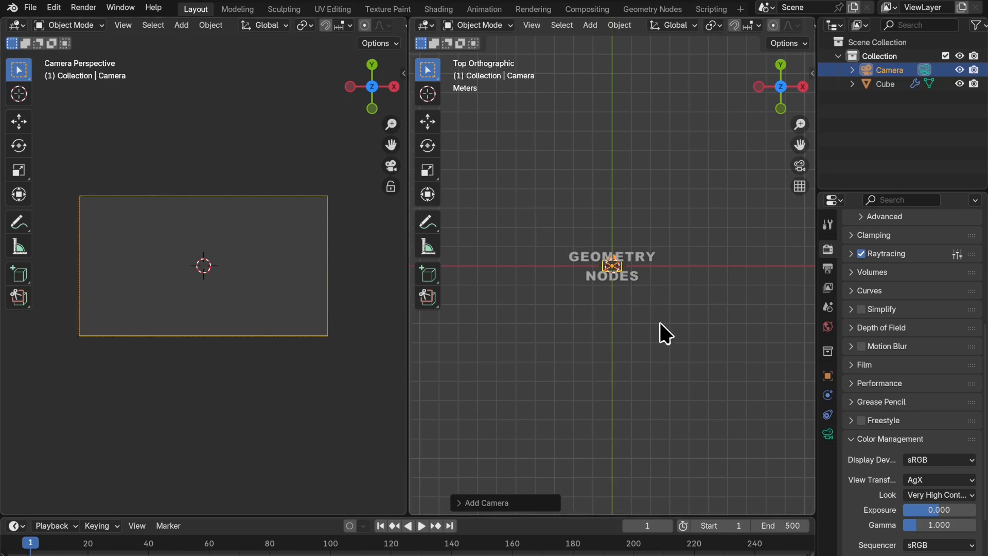
- From the right orthographic view, raise the camera along Z until the whole GEOMETRY NODES text fits inside its frame
key("KP_3")
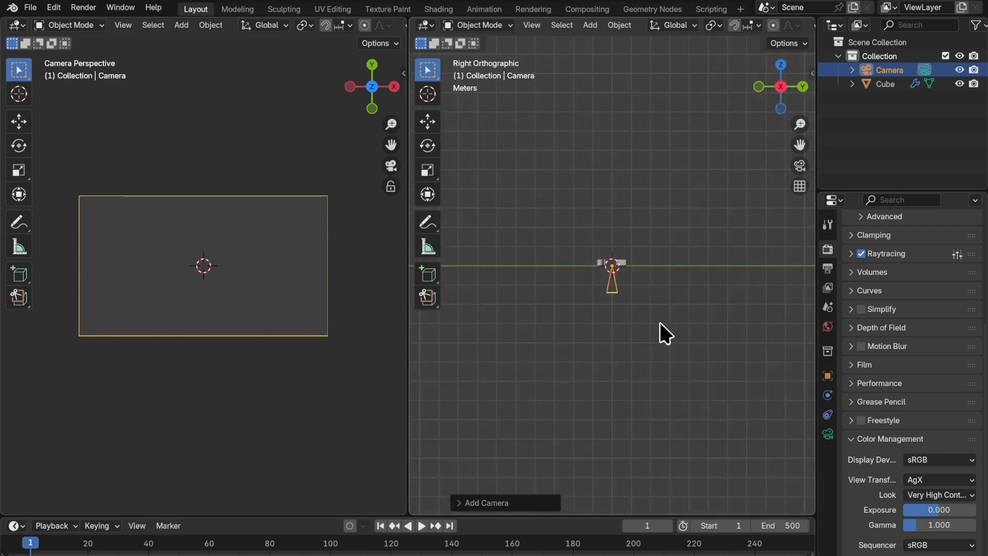
key("g")
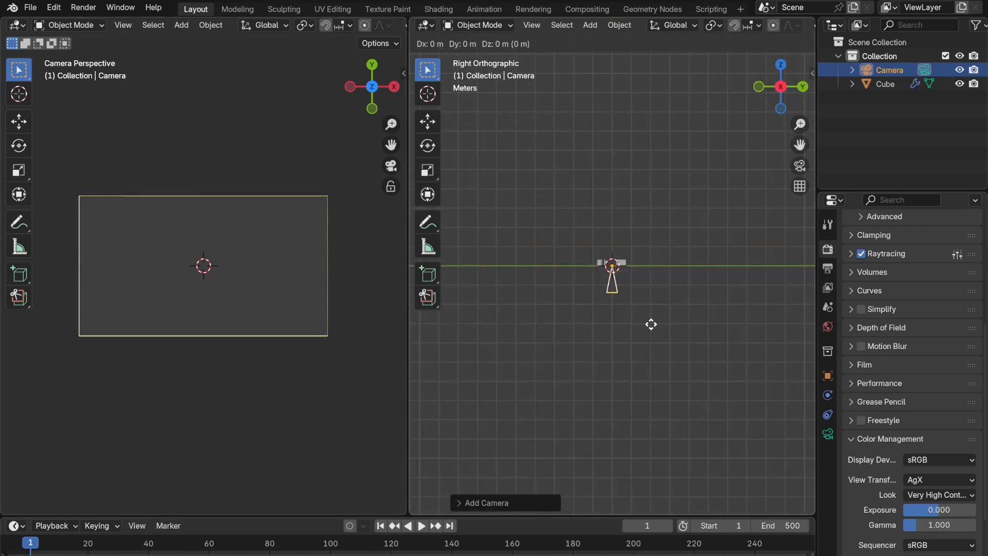
key("z")
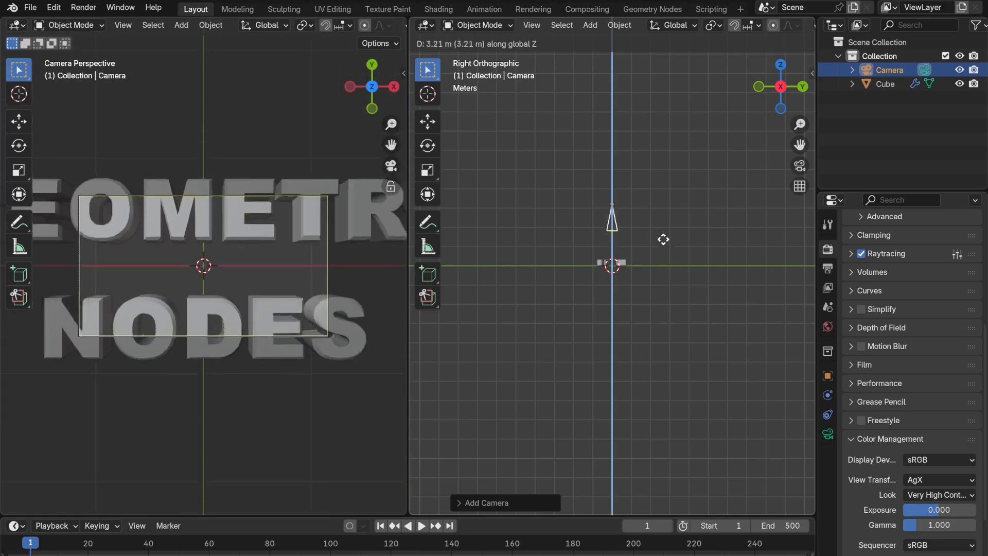
left_click(659, 178)
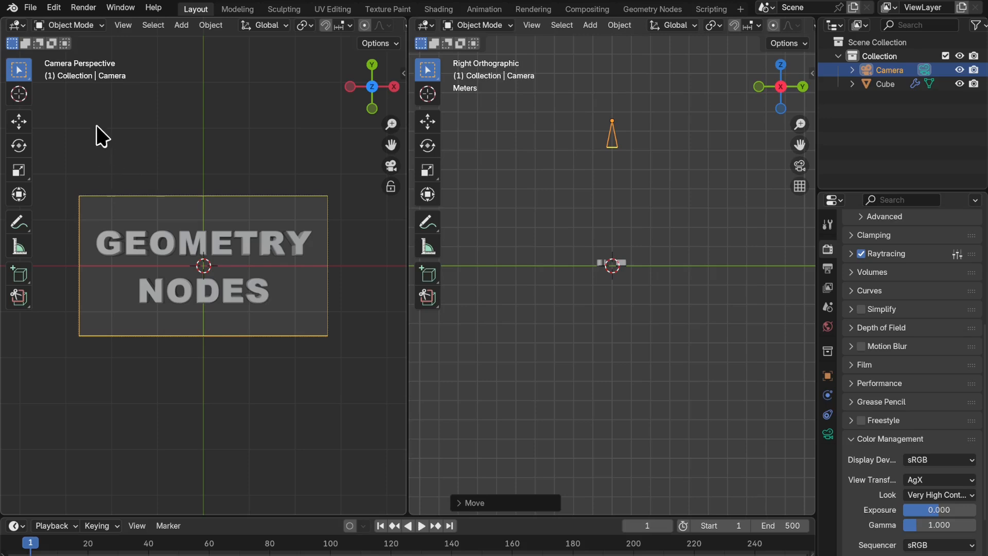
- Hide the toolbar, gizmos and overlays in the camera viewport and switch it to Rendered shading
key("t")
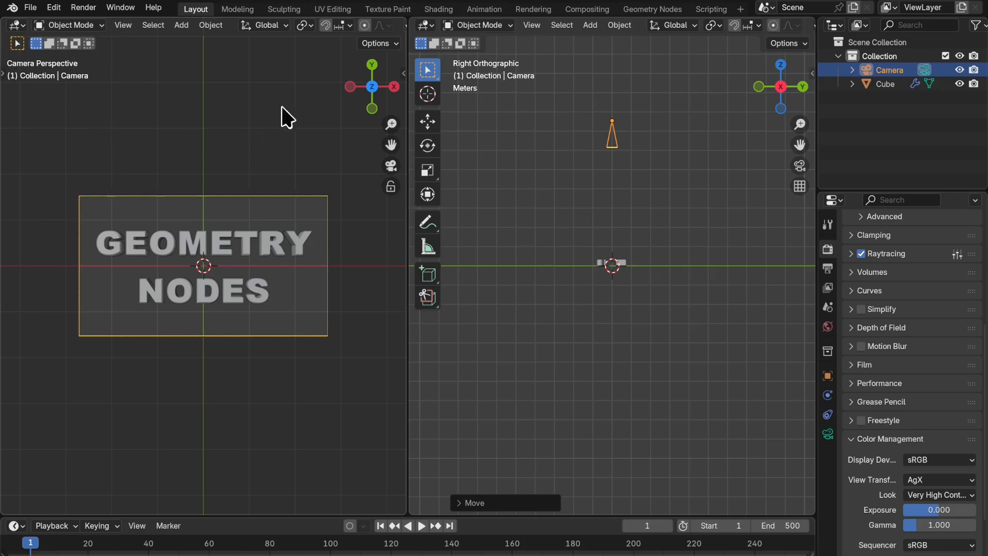
scroll(379, 30, "down", 3)
scroll(379, 31, "down", 2)
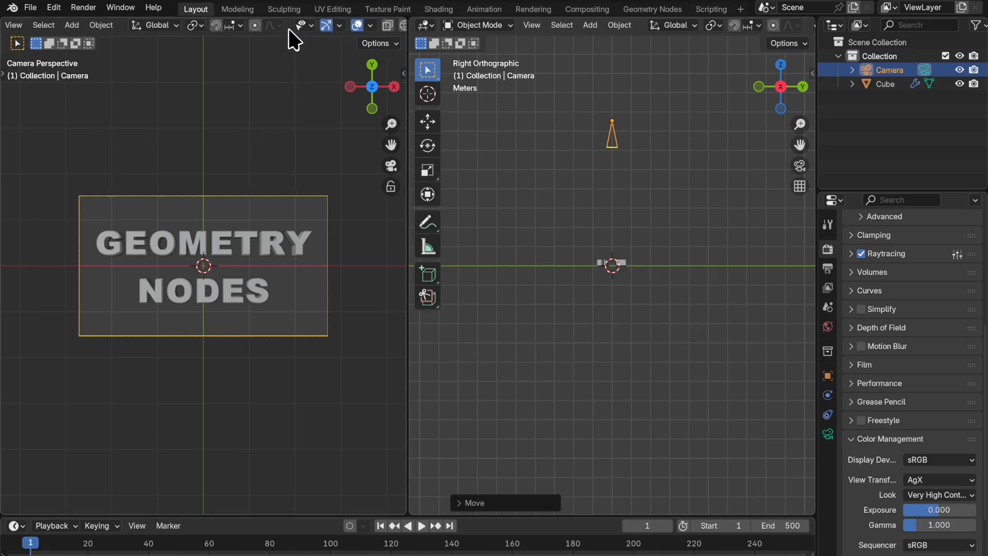
left_click(326, 25)
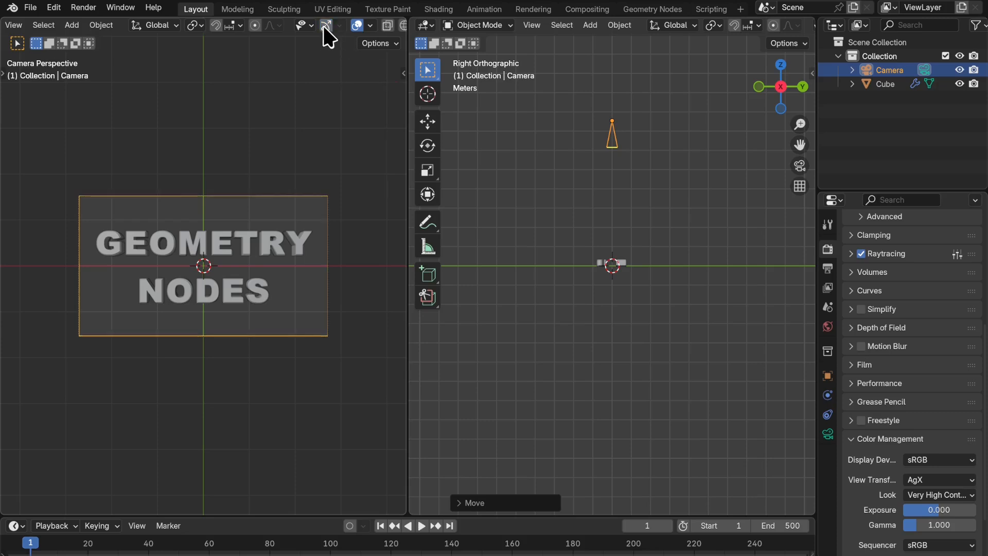
left_click(357, 26)
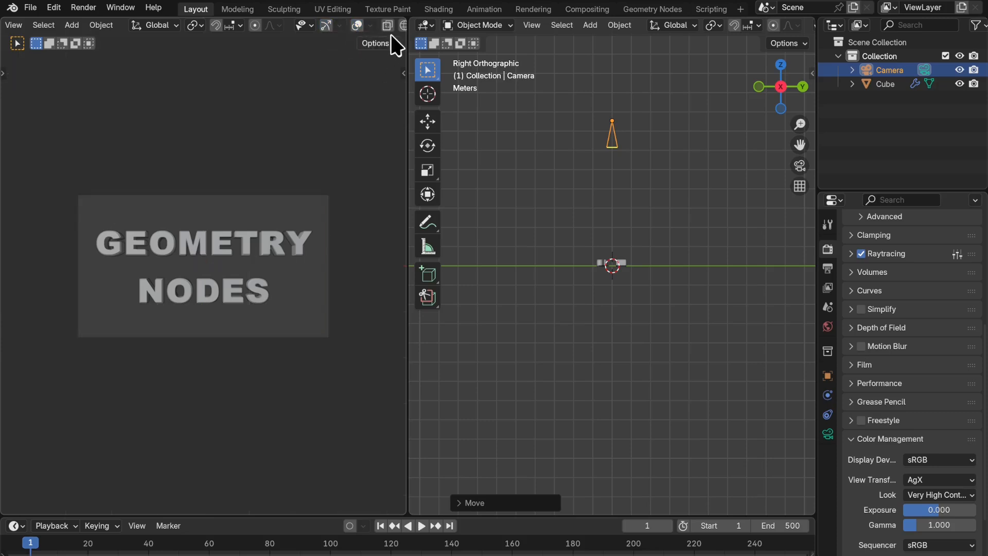
scroll(401, 37, "down", 2)
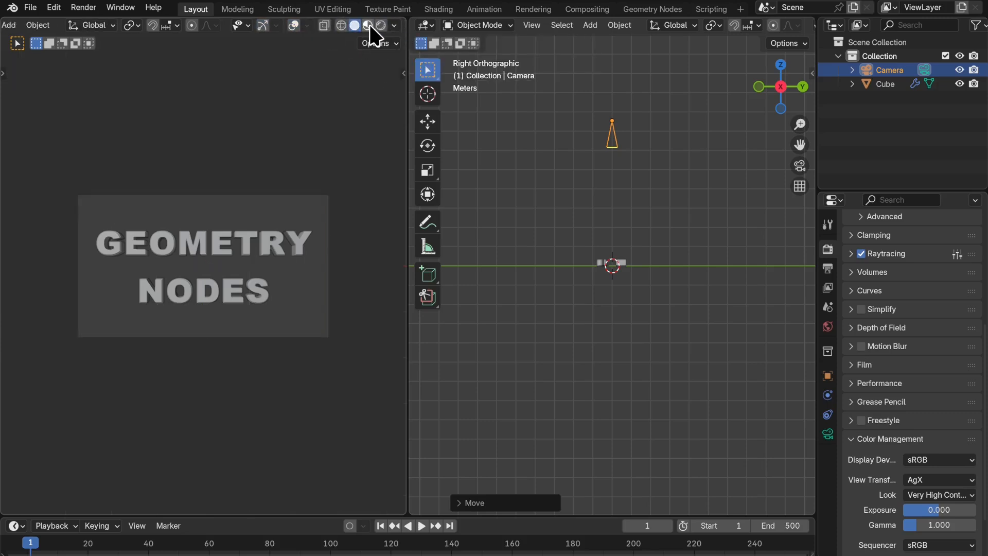
left_click(381, 26)
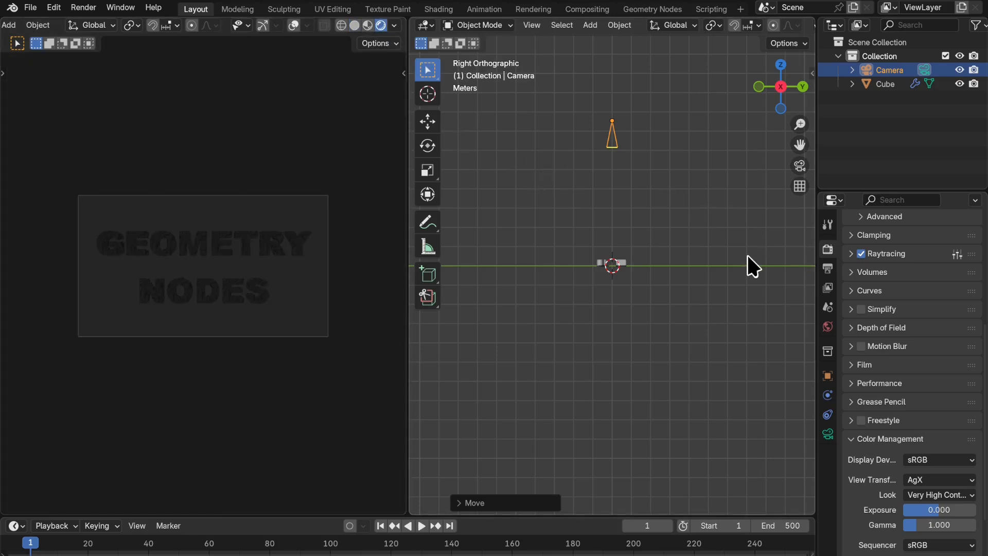
- From the top orthographic view, add a Bézier circle curve at the centre of the GEOMETRY NODES text
key("KP_7")
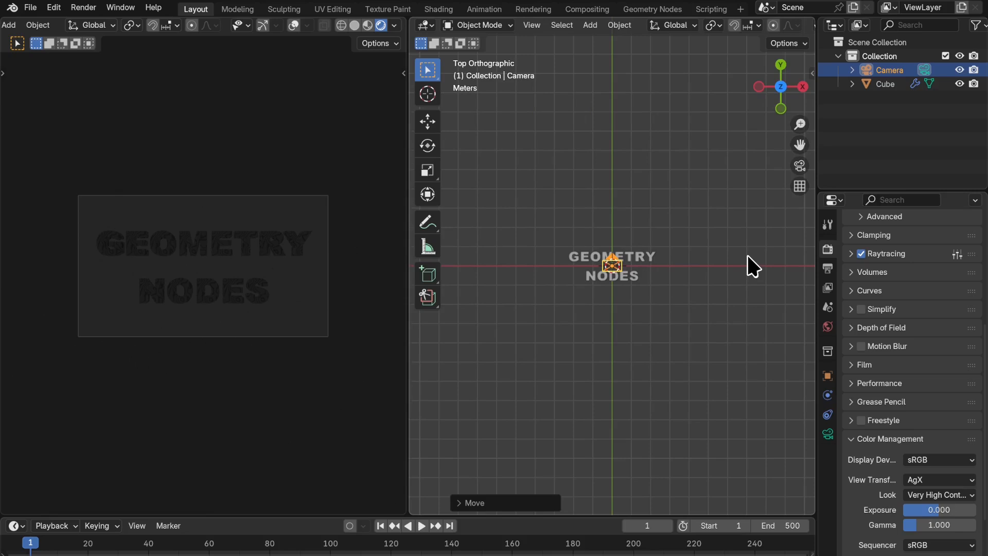
scroll(710, 311, "up", 3)
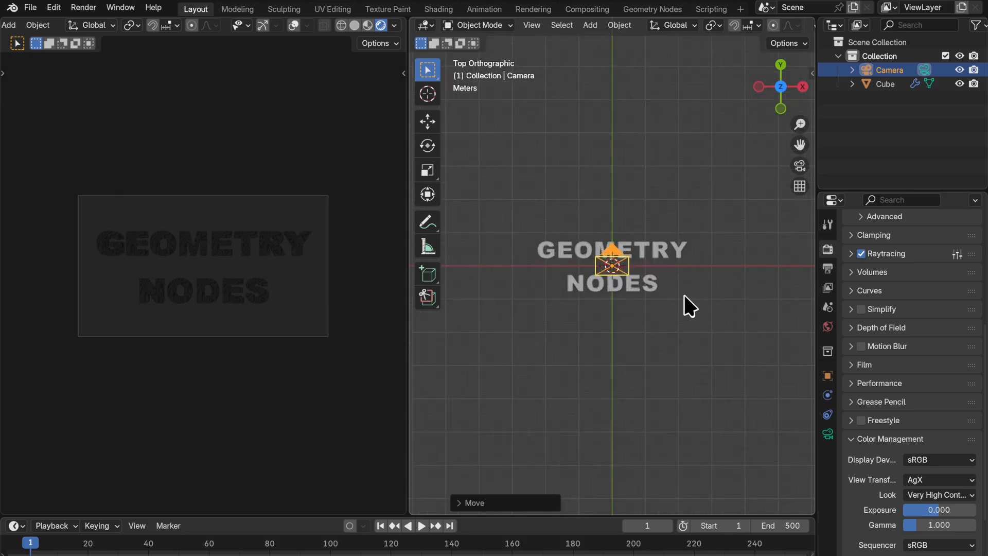
key("shift+a")
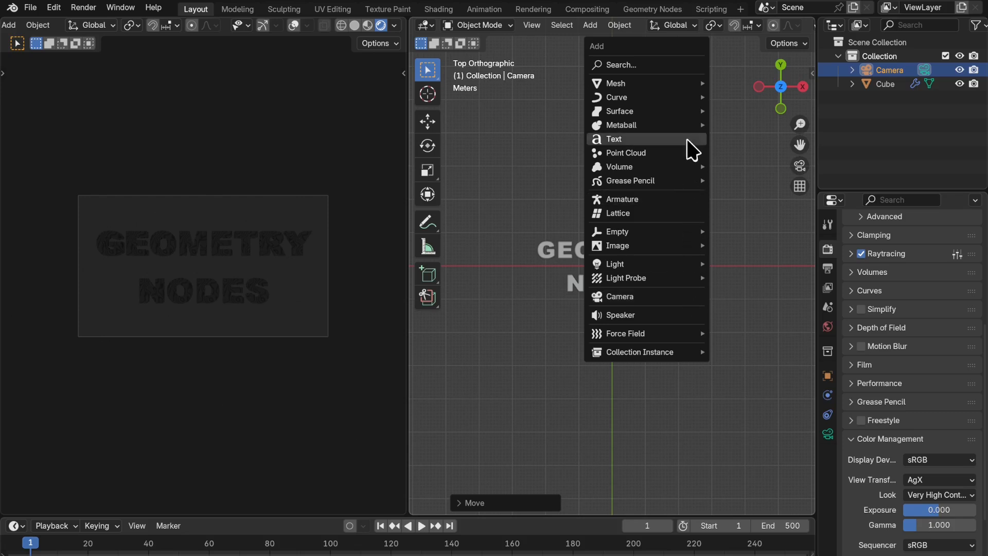
mouse_move(692, 99)
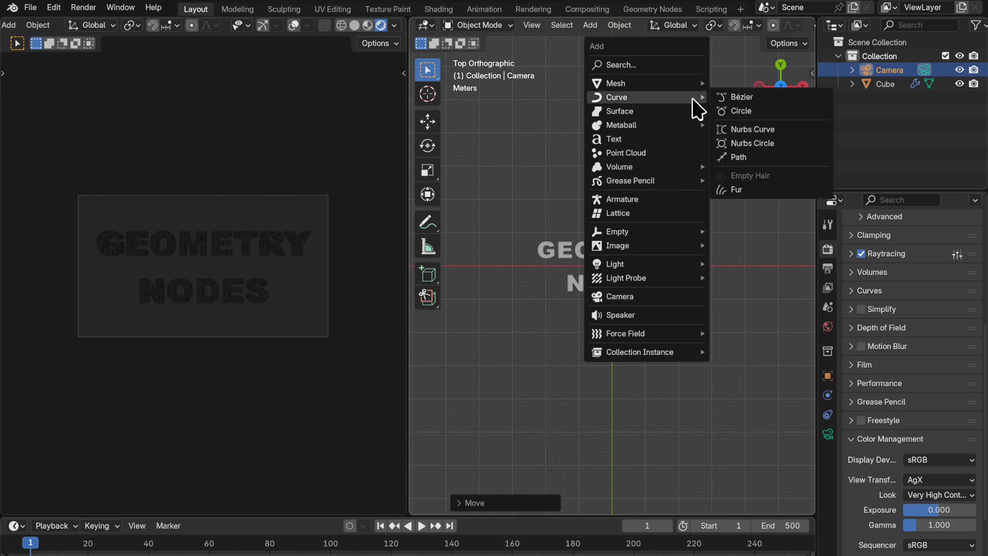
left_click(772, 110)
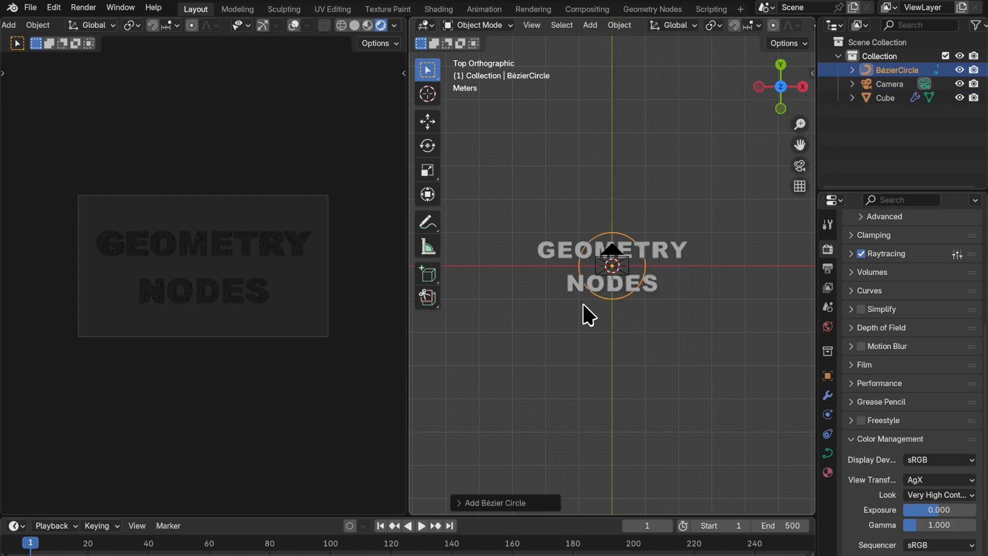
- In Edit Mode, move the circle's +X control point about 1.2 m outward along X to the end of the word GEOMETRY
key("Tab")
left_click(692, 273)
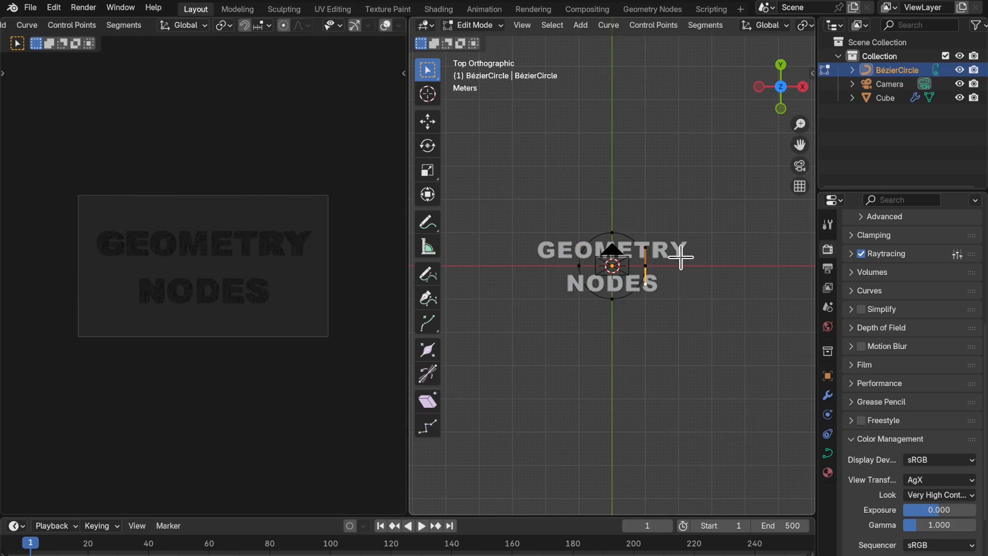
left_click_drag(711, 261, 633, 278)
key("g")
key("x")
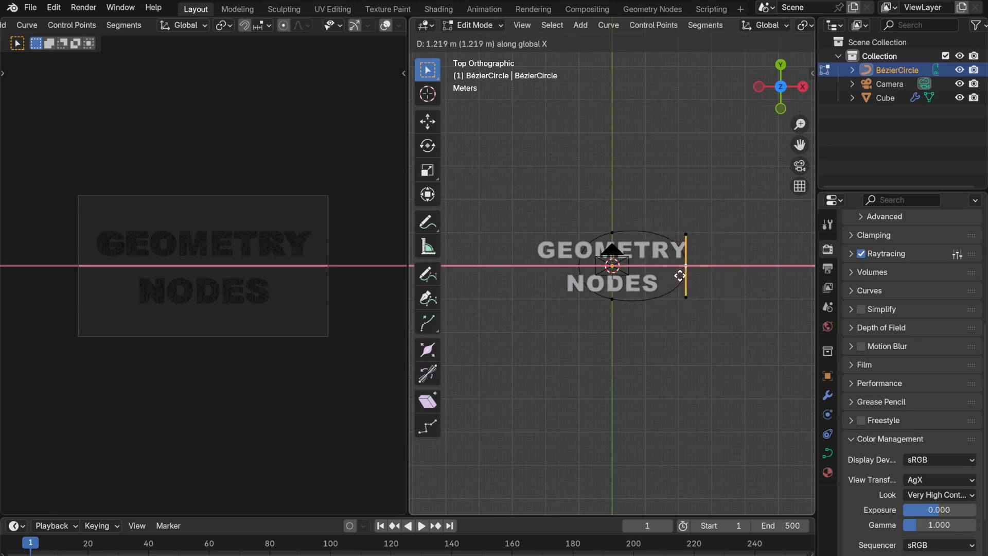
left_click(686, 275)
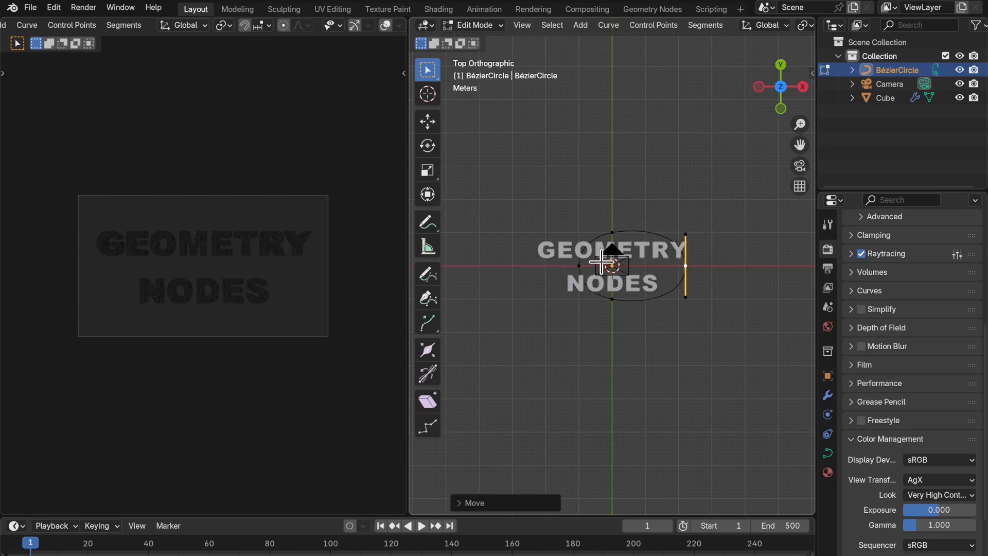
- Move the circle's −X control point outward along X to the start of the word GEOMETRY and return to Object Mode
left_click(557, 273)
key("g")
key("x")
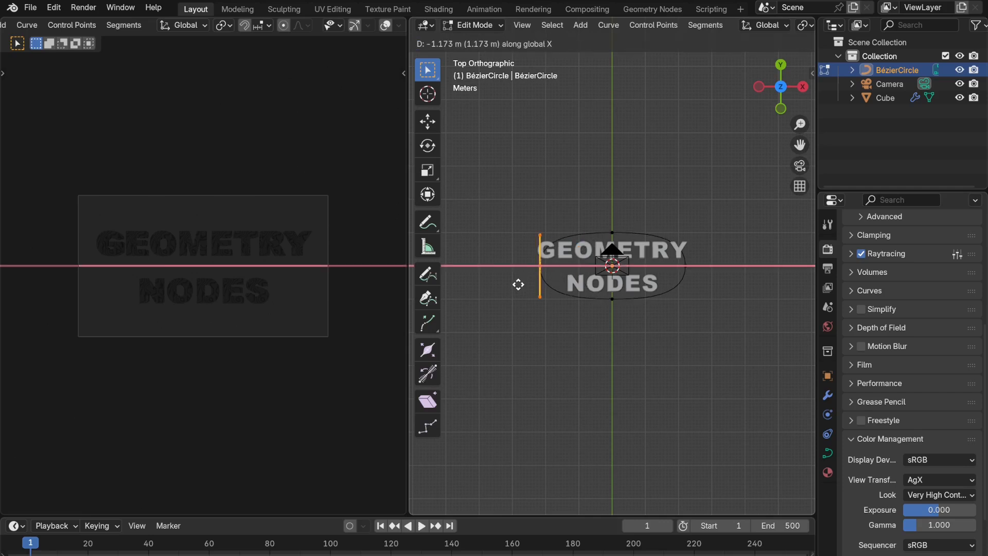
left_click(515, 284)
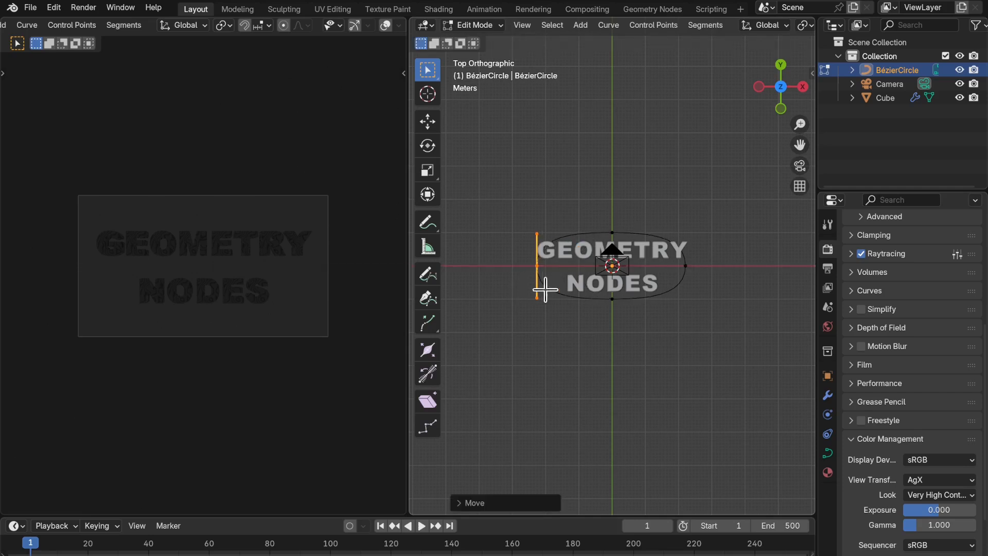
key("Tab")
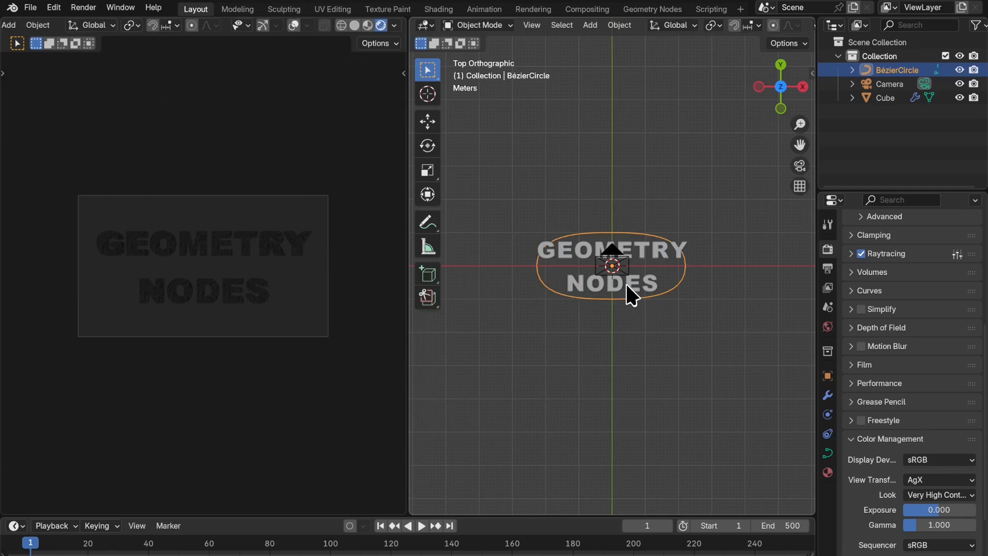
- Add a point light at the scene centre and set its colour to blue, #2903FF
key("shift+a")
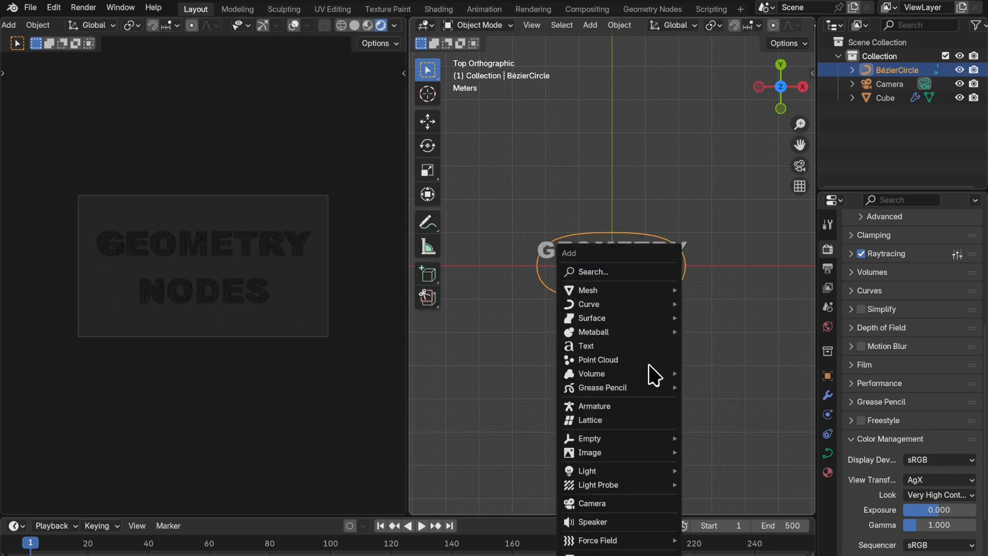
mouse_move(626, 473)
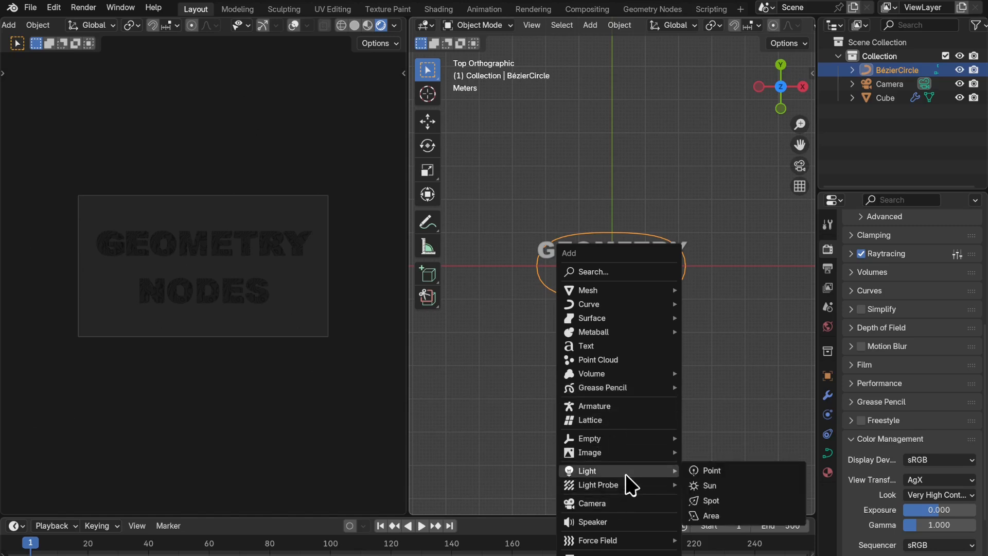
left_click(715, 472)
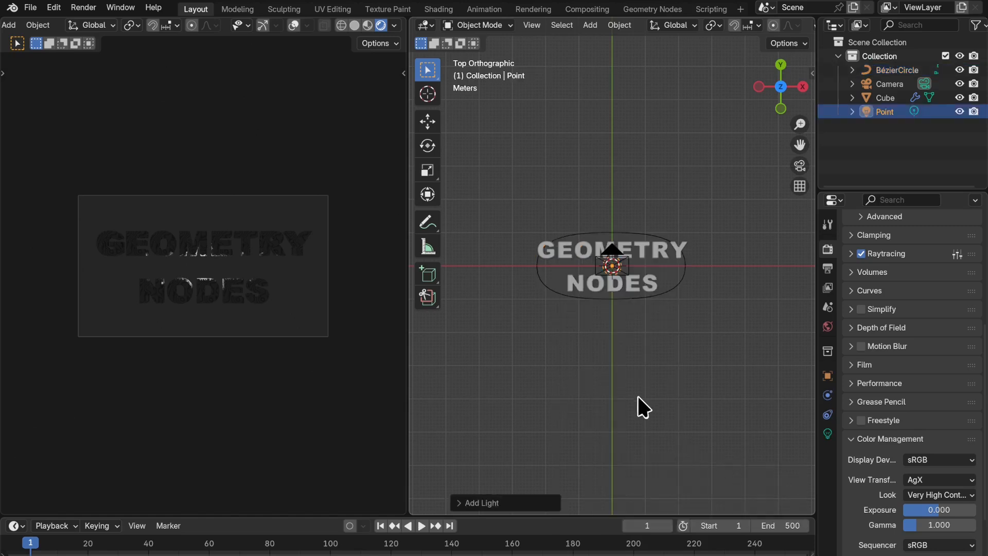
left_click(827, 434)
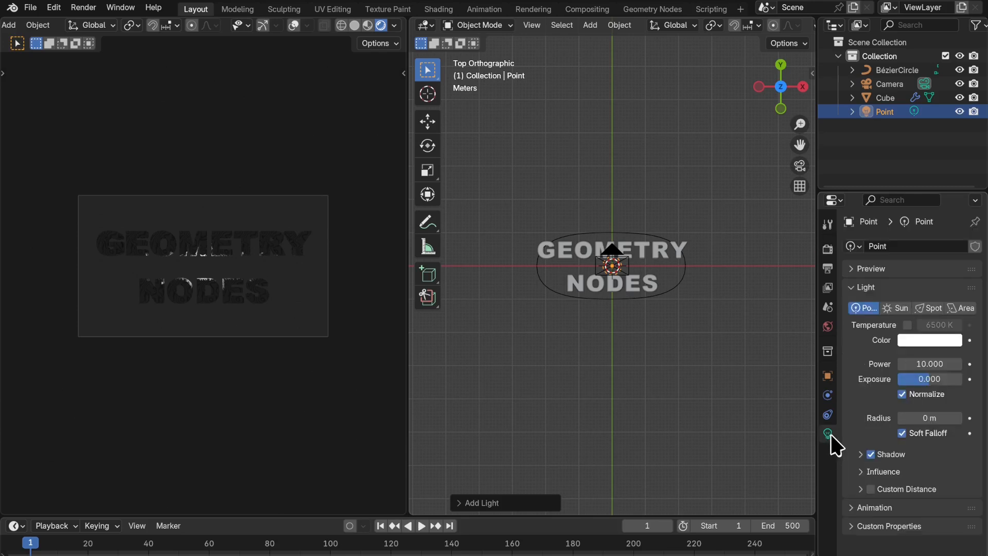
left_click(928, 342)
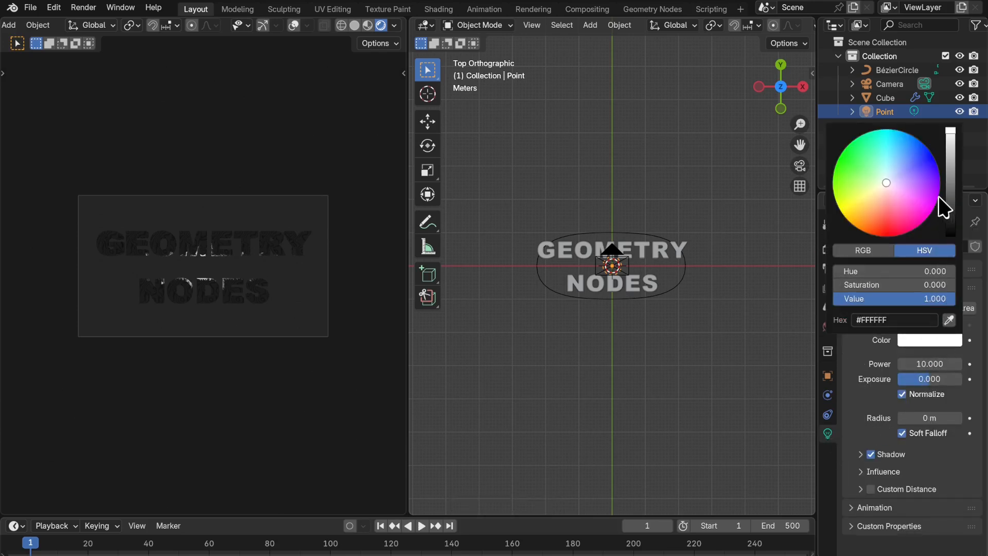
left_click(935, 164)
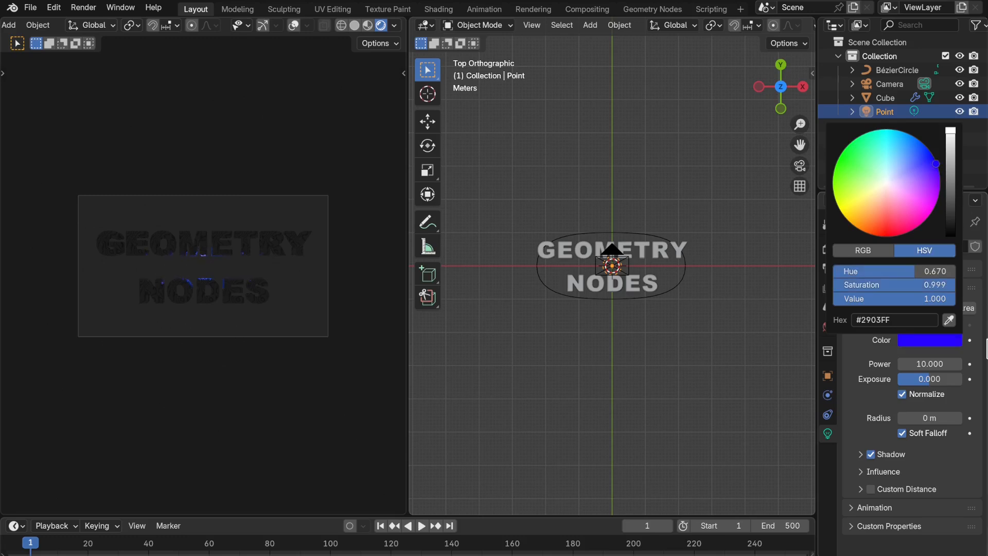
- Set the blue point light's power to 500 and its radius to 1.5 m
left_click(926, 364)
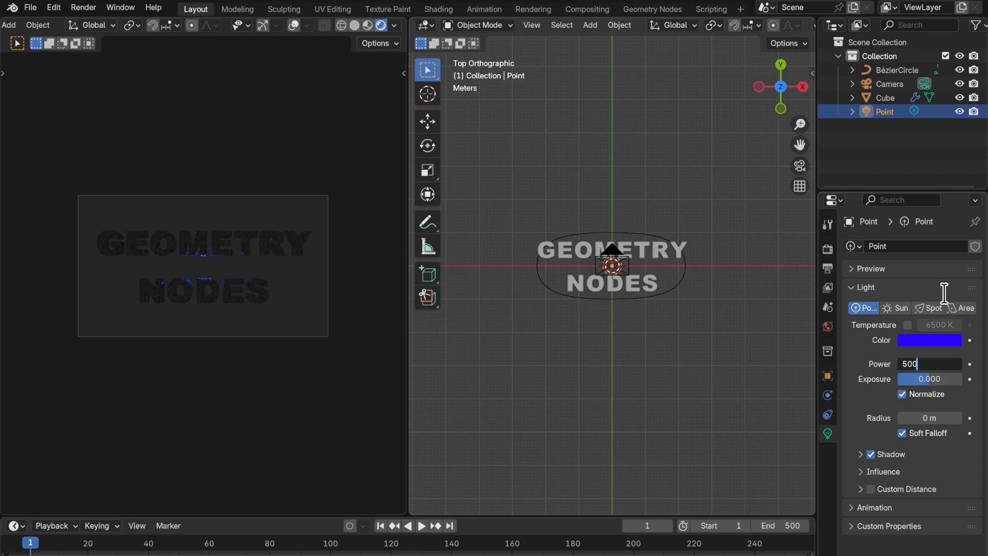
key("Return")
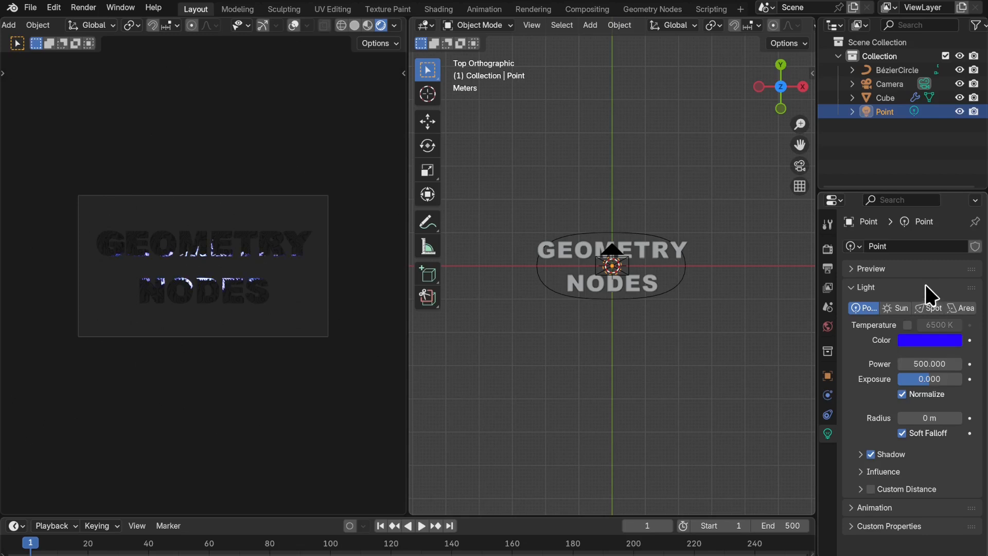
left_click(945, 421)
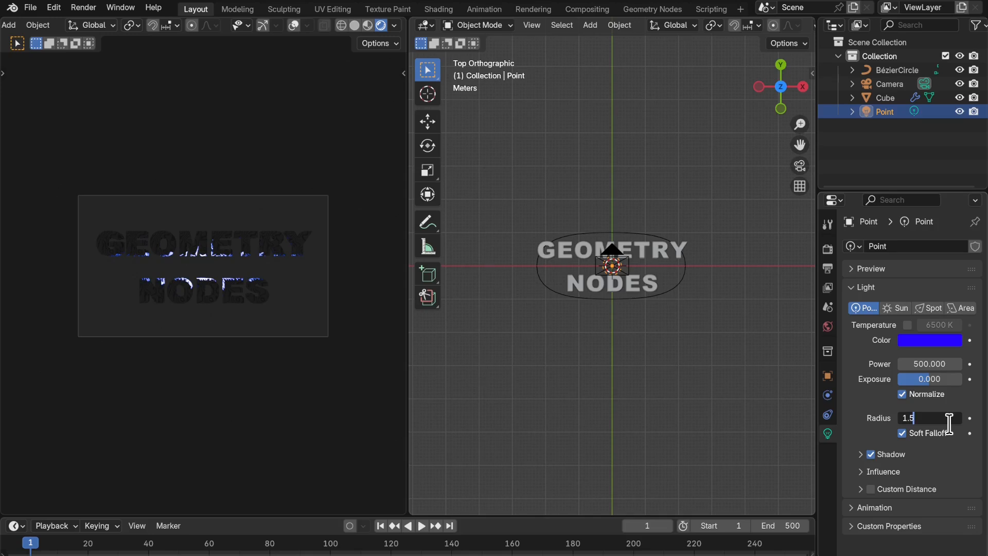
key("Return")
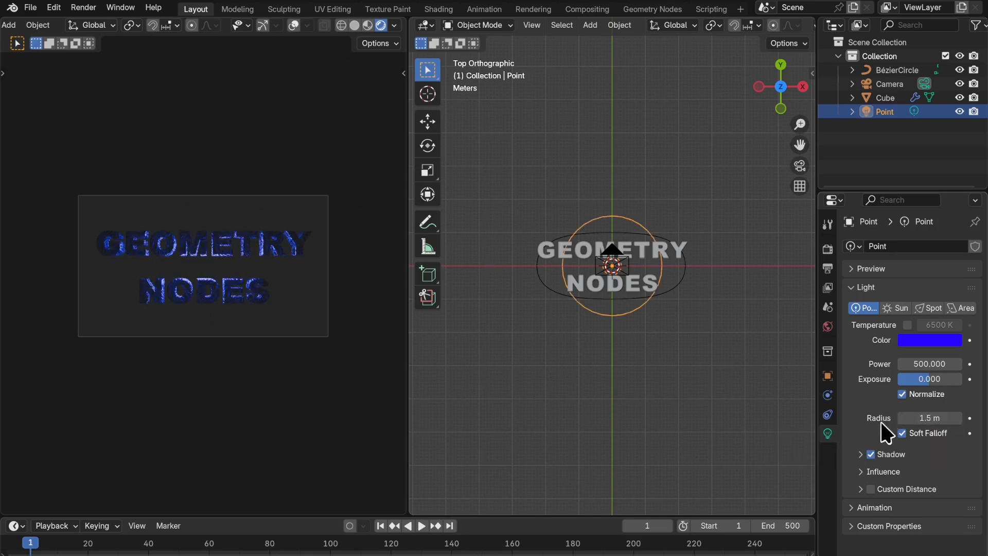
- Give the blue point light a Follow Path constraint that targets BézierCircle
left_click(827, 414)
left_click(931, 246)
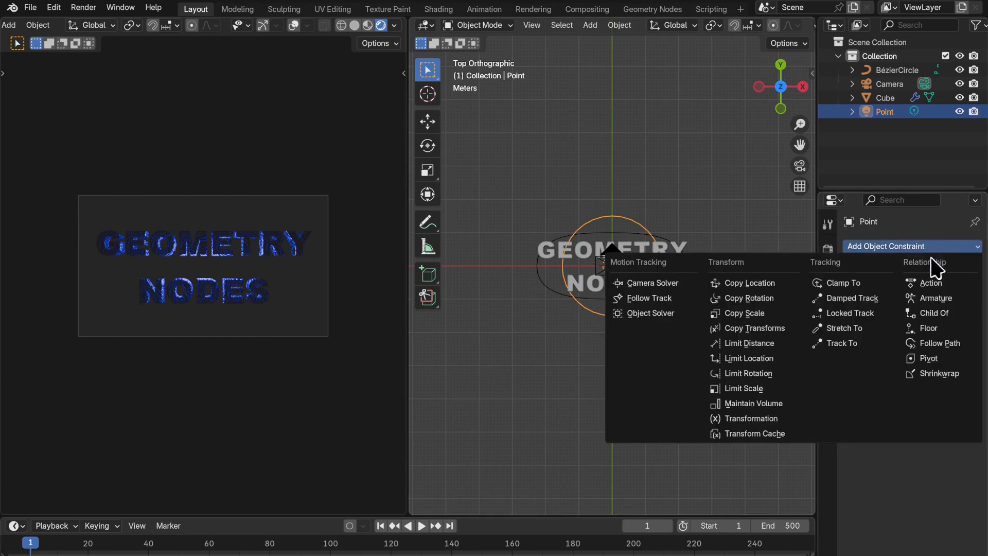
left_click(946, 349)
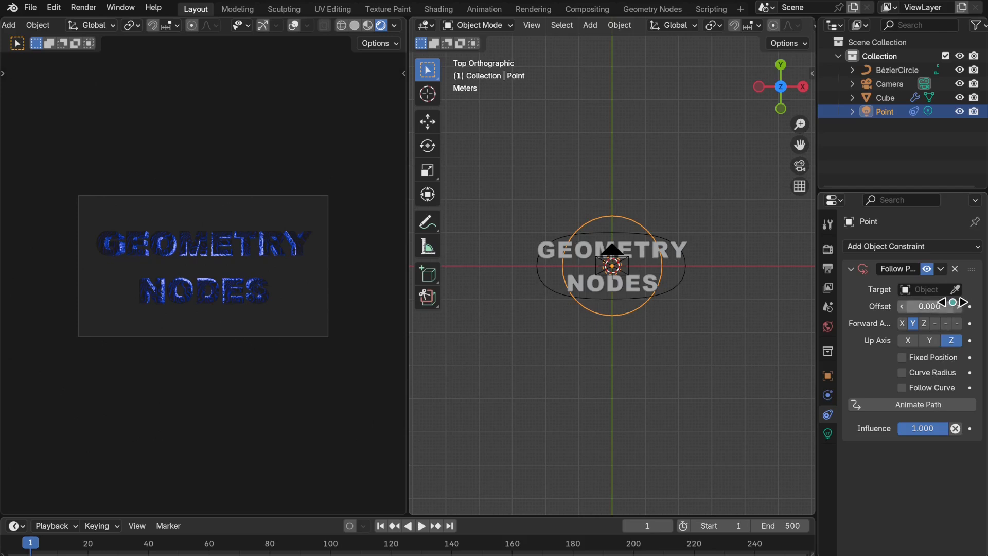
left_click(940, 290)
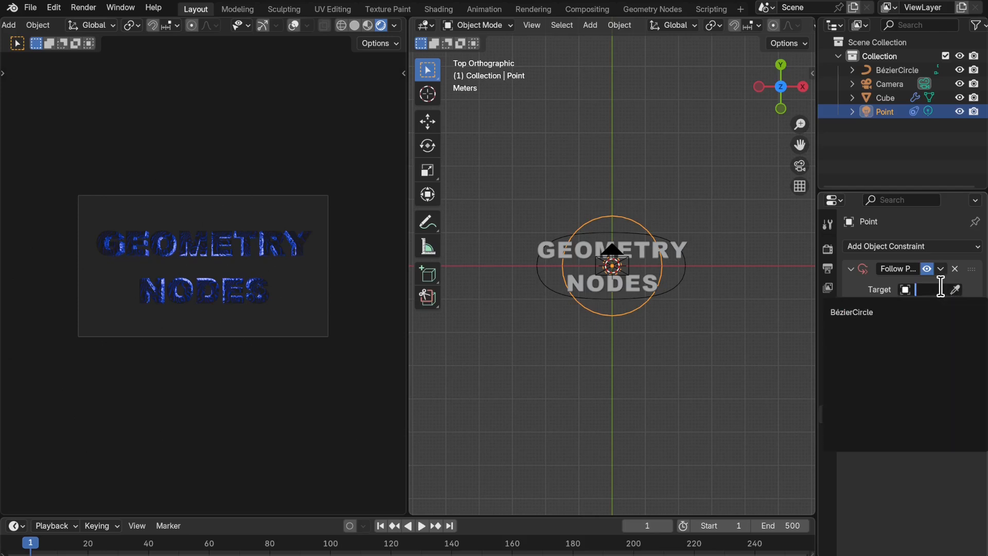
left_click(926, 310)
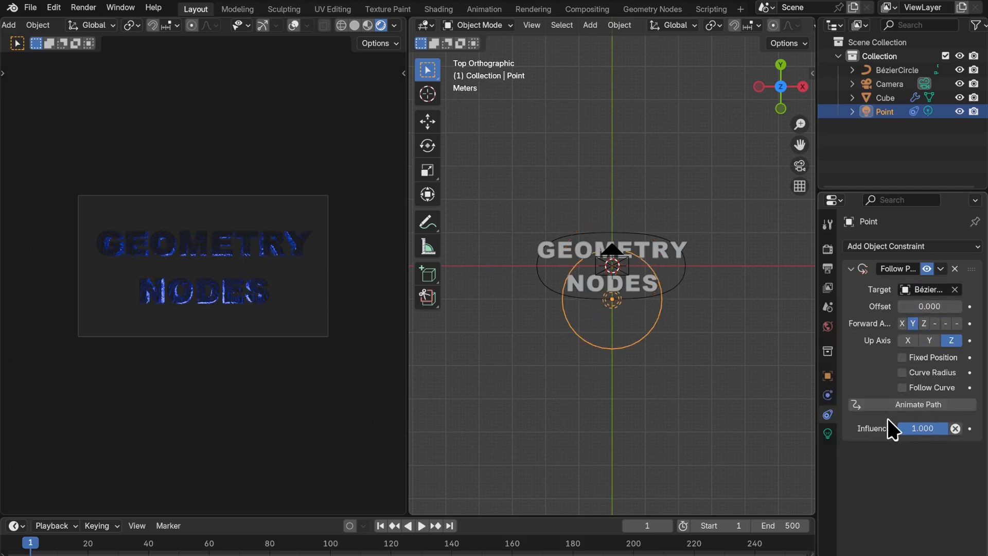
- Set the Follow Path offset to 15 and keyframe it at frame 1, then deselect the light
left_click(934, 306)
key("Return")
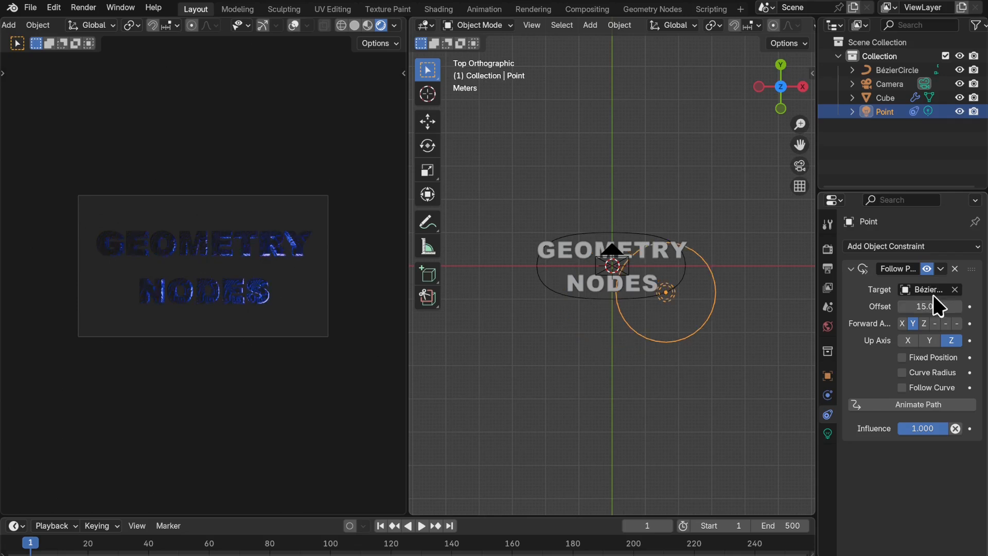
left_click(969, 307)
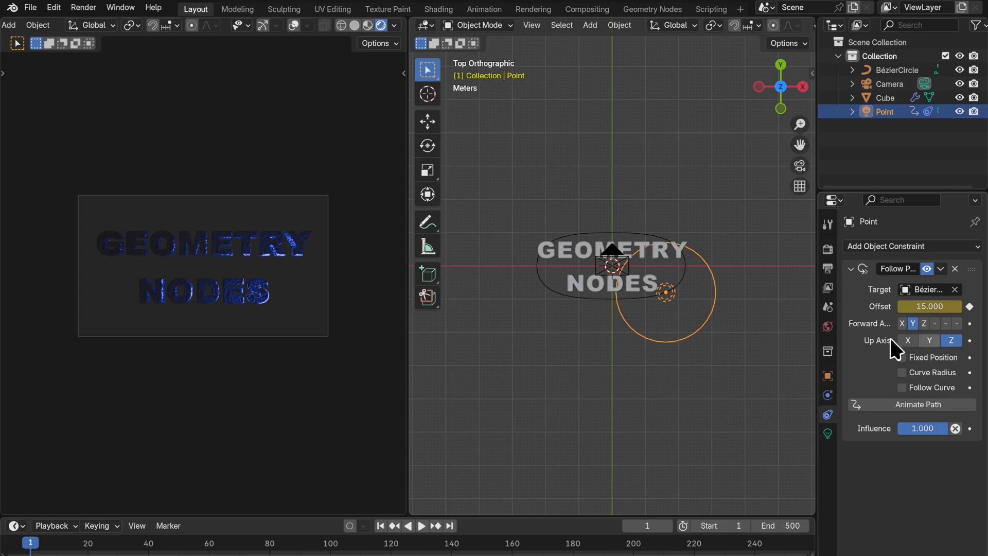
left_click(737, 188)
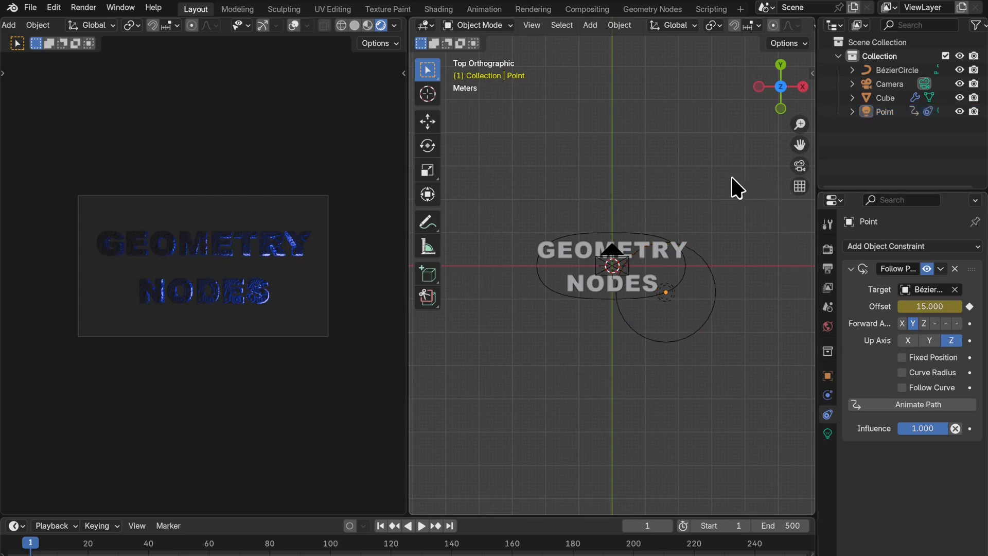
- Add a second point light at the scene centre
key("shift+a")
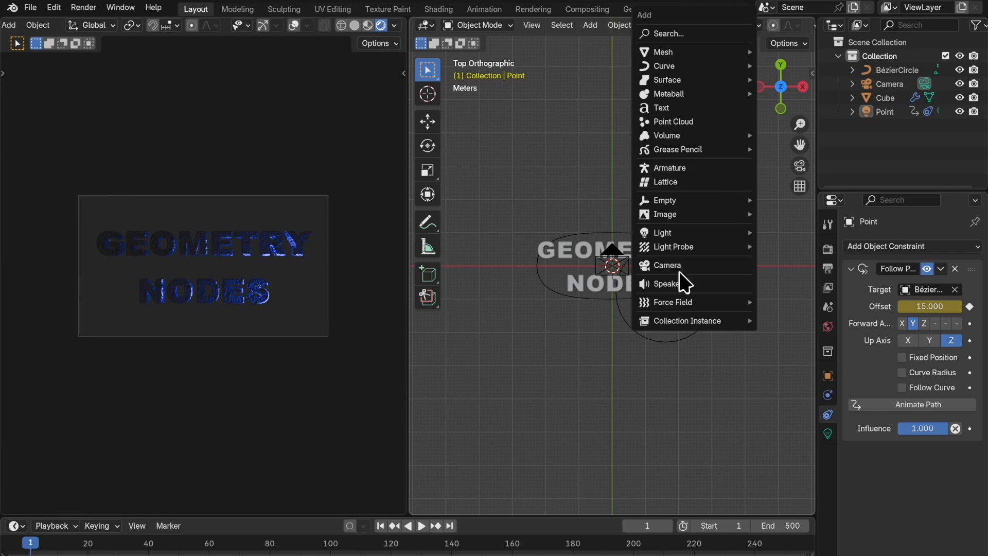
mouse_move(710, 235)
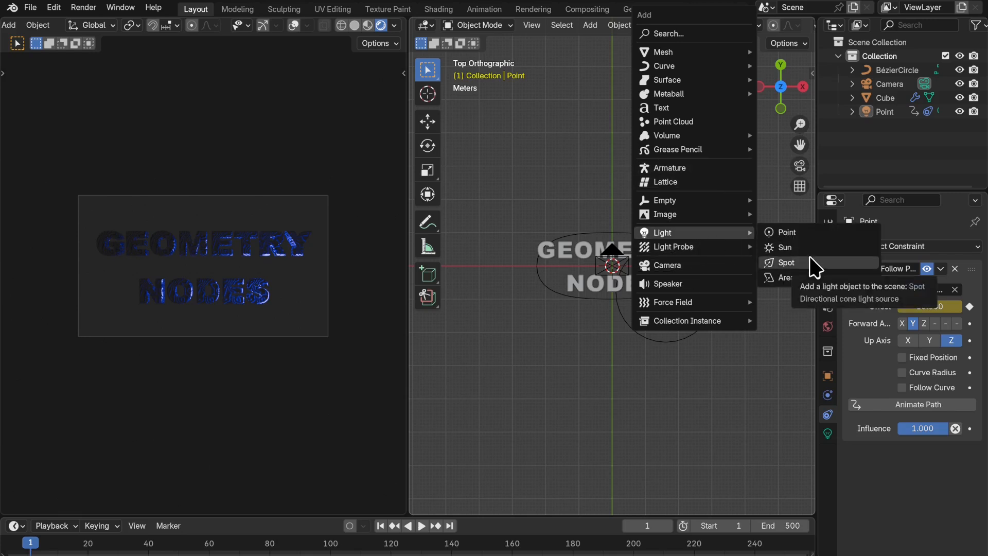
left_click(815, 235)
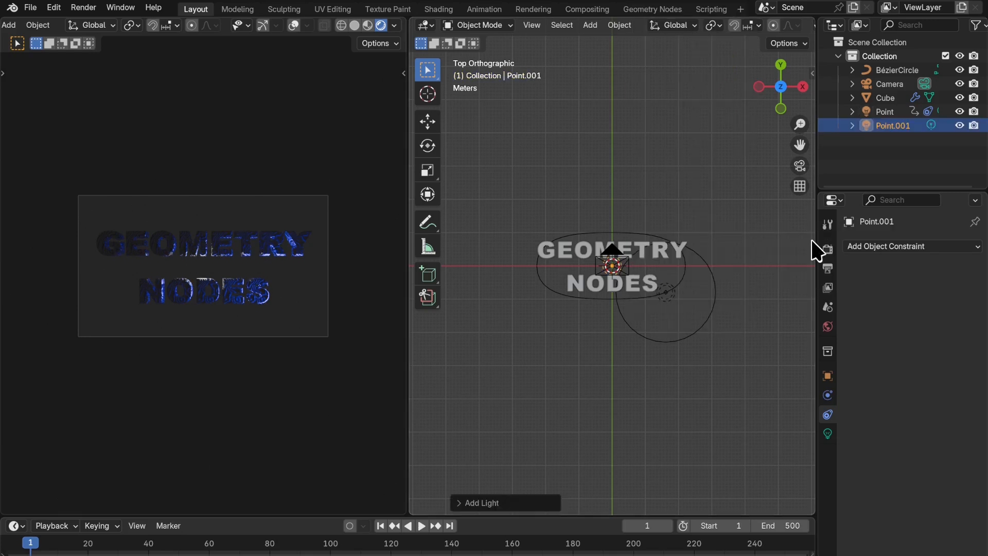
- Set the second point light's colour to bright green and its power to 500
left_click(827, 434)
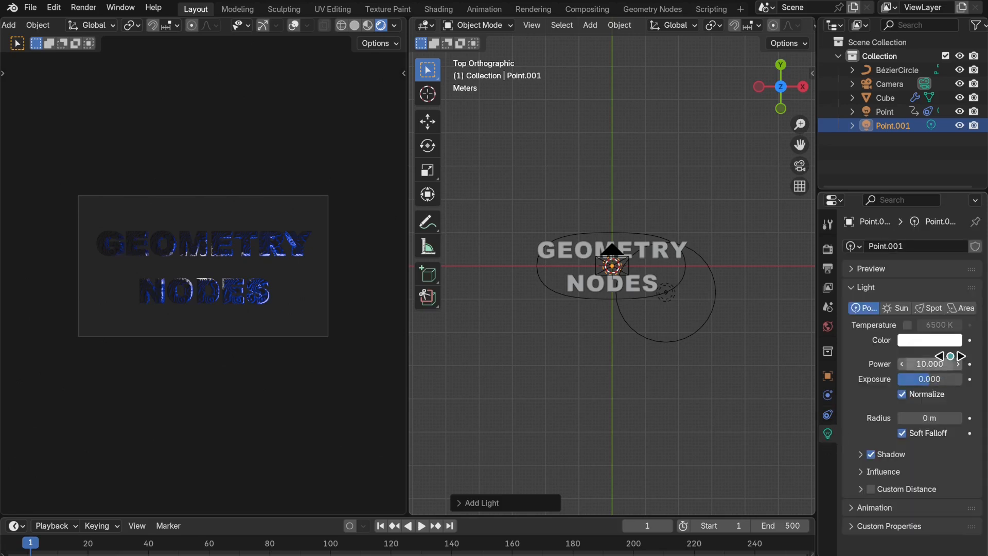
left_click(935, 340)
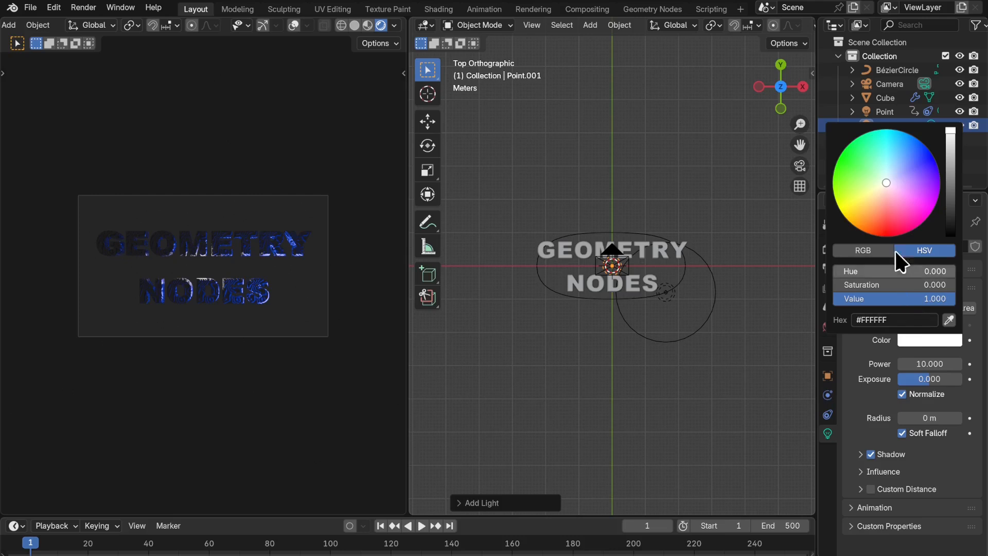
left_click(844, 151)
left_click(939, 364)
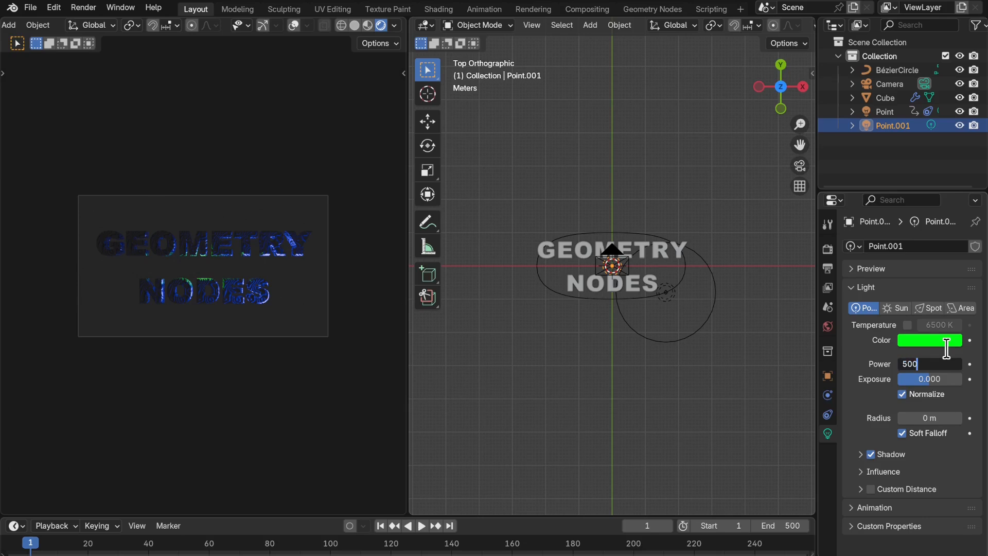
key("Return")
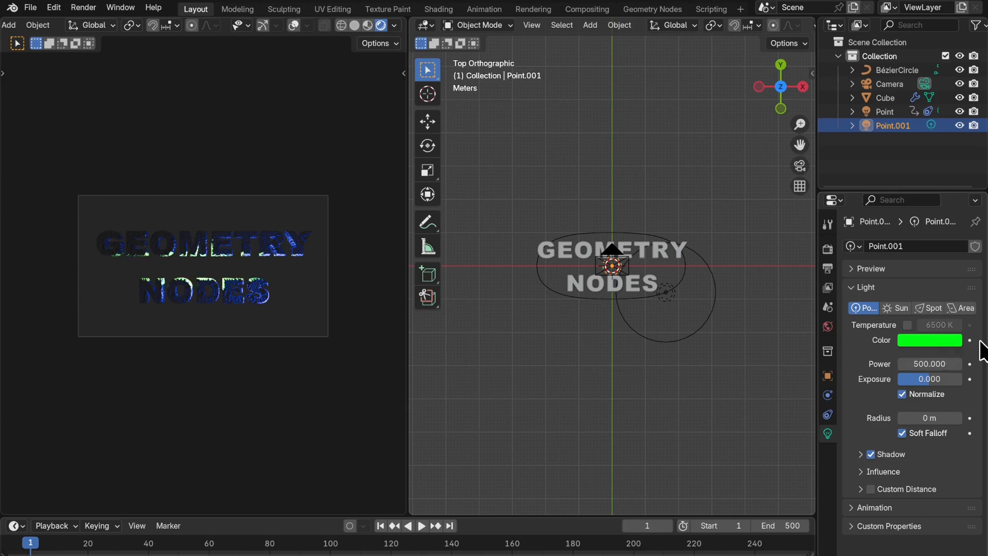
- Set the green point light's radius to 1.5 m and give it a Follow Path constraint targeting BézierCircle
left_click(941, 419)
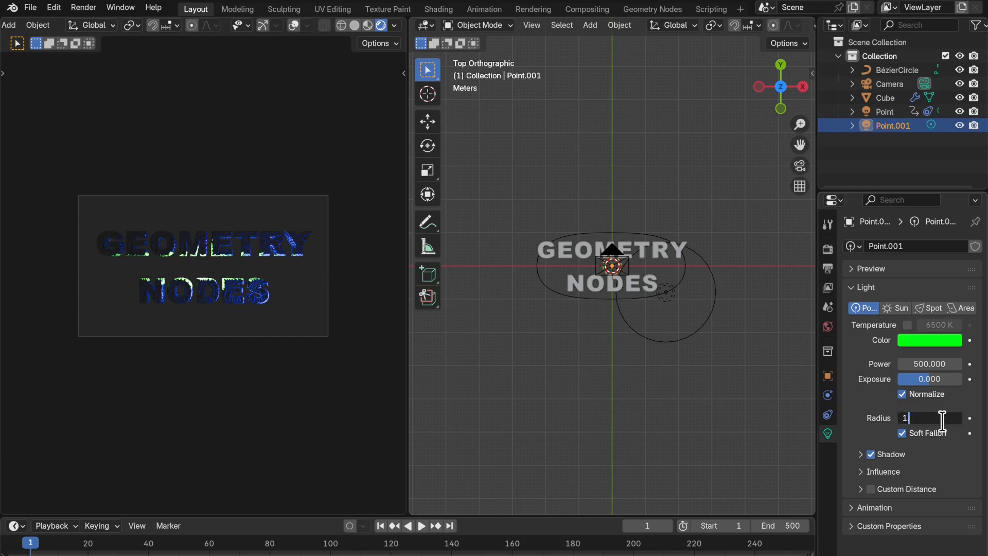
key("Return")
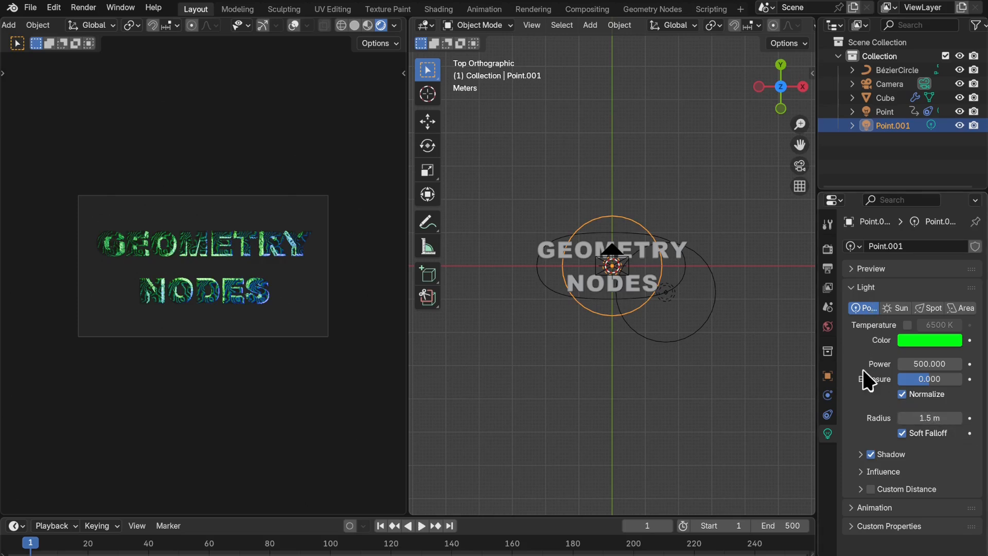
left_click(827, 416)
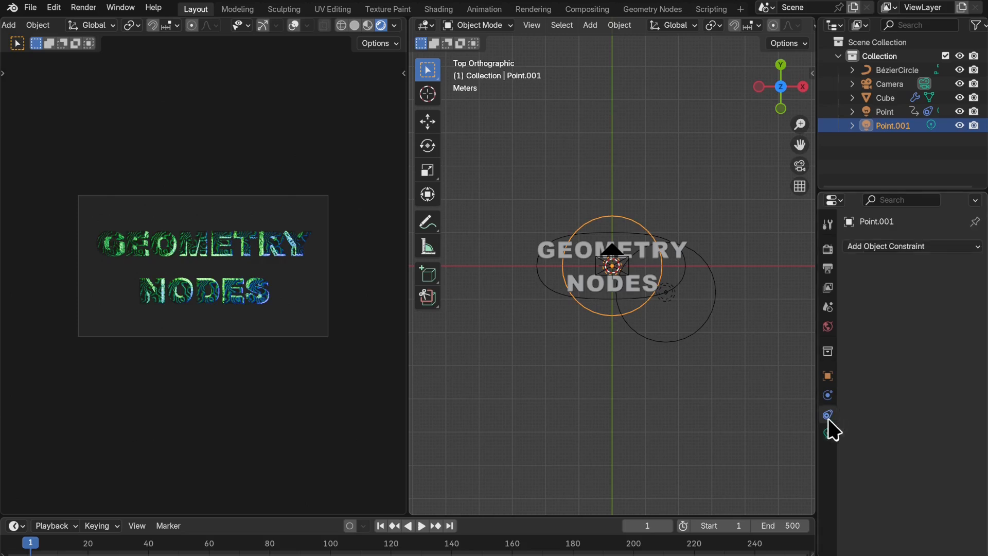
left_click(960, 247)
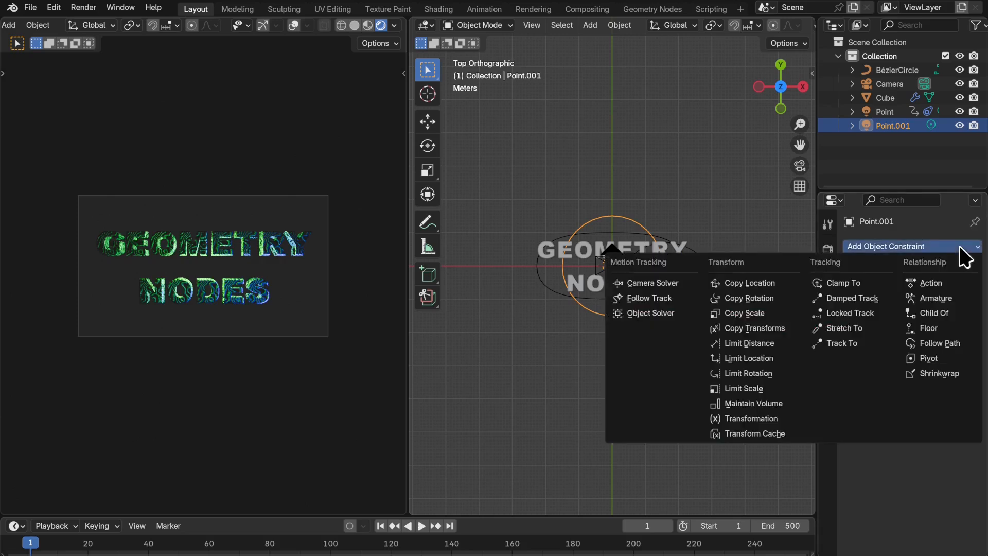
left_click(958, 347)
left_click(946, 289)
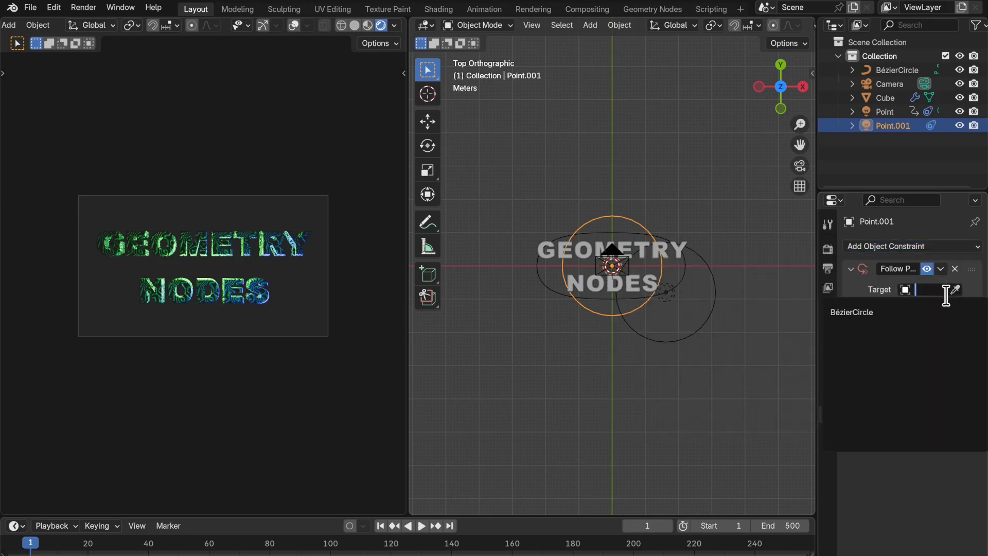
left_click(936, 312)
- Set the green light's Follow Path offset to 65 and keyframe it at frame 1
left_click(932, 307)
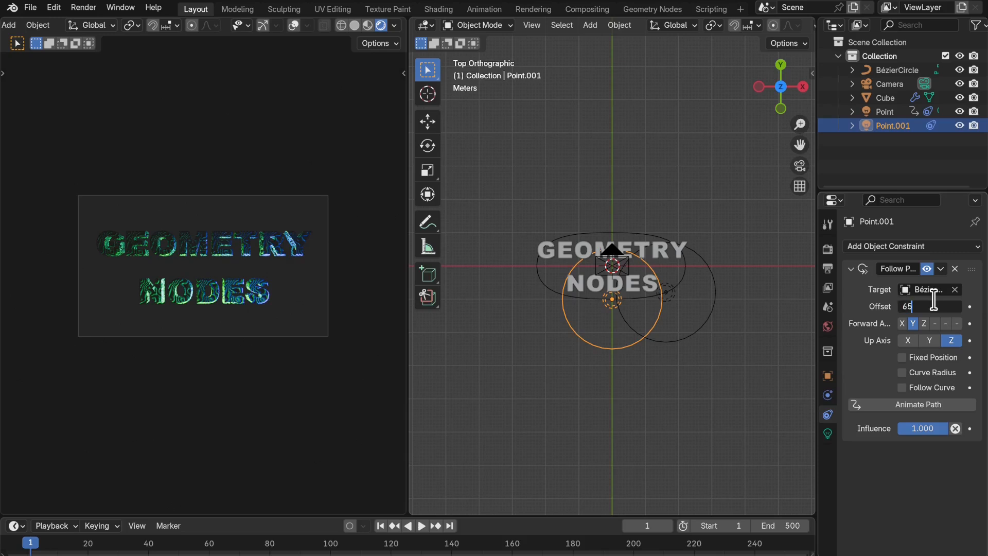
type("65")
key("Return")
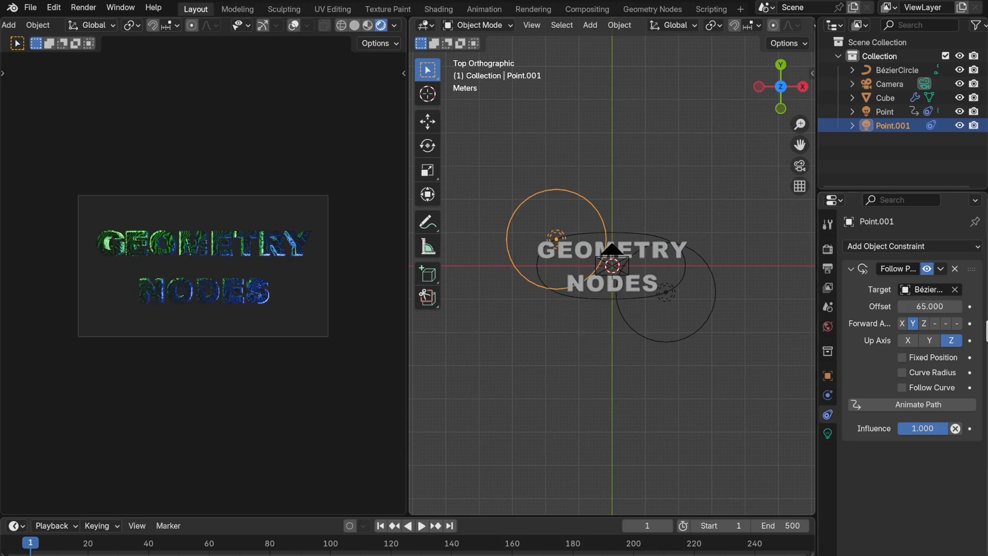
left_click(970, 306)
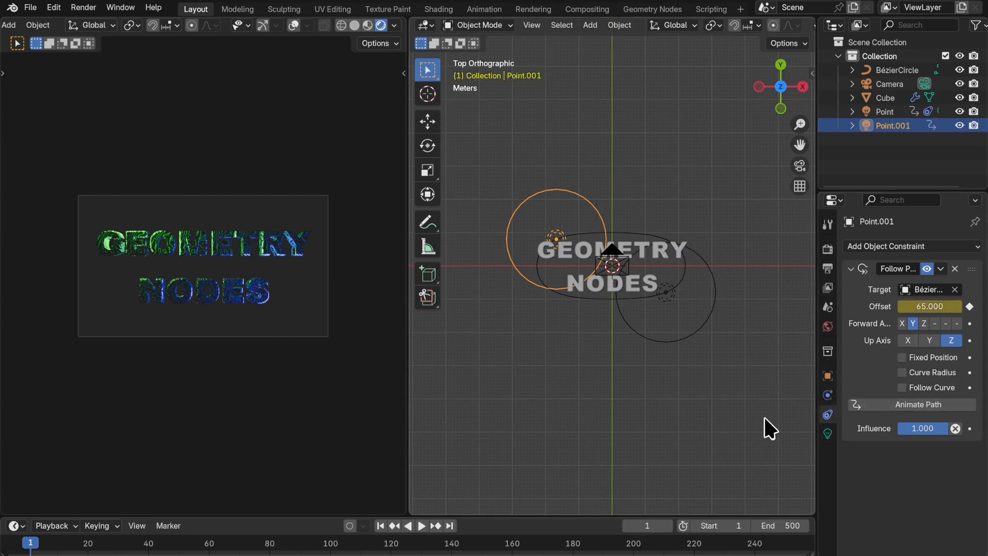
- At frame 500, set the green light's Follow Path offset to 165 and keyframe it
left_click(451, 526)
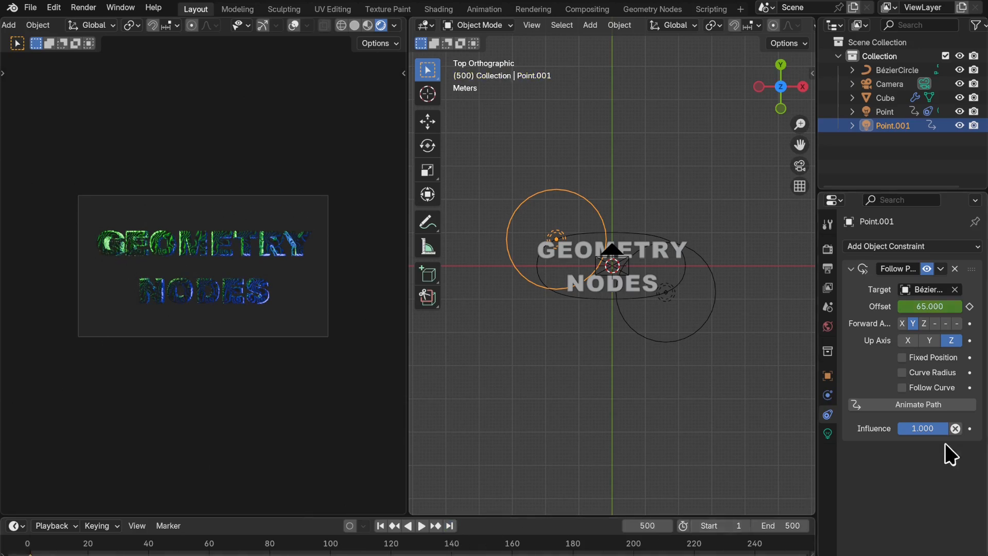
left_click(941, 306)
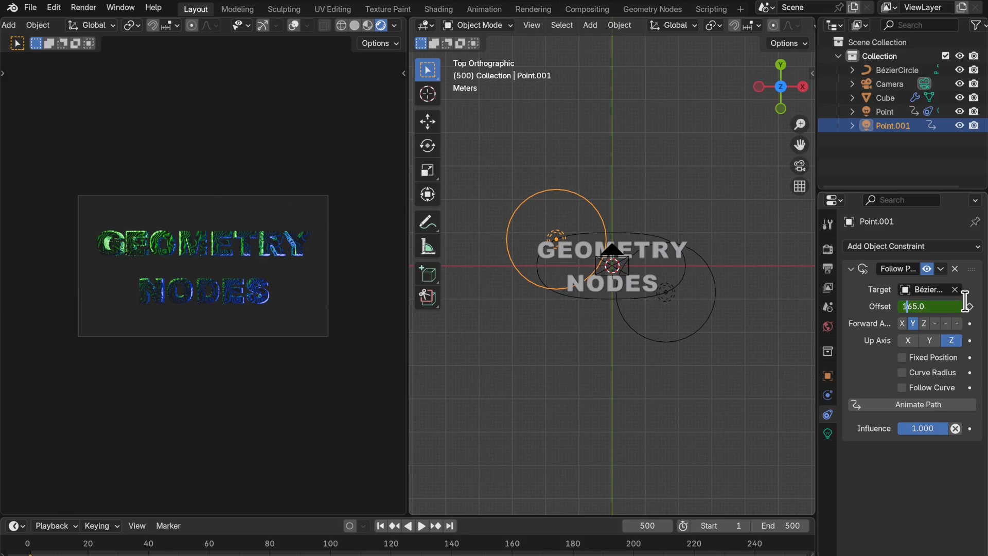
key("Return")
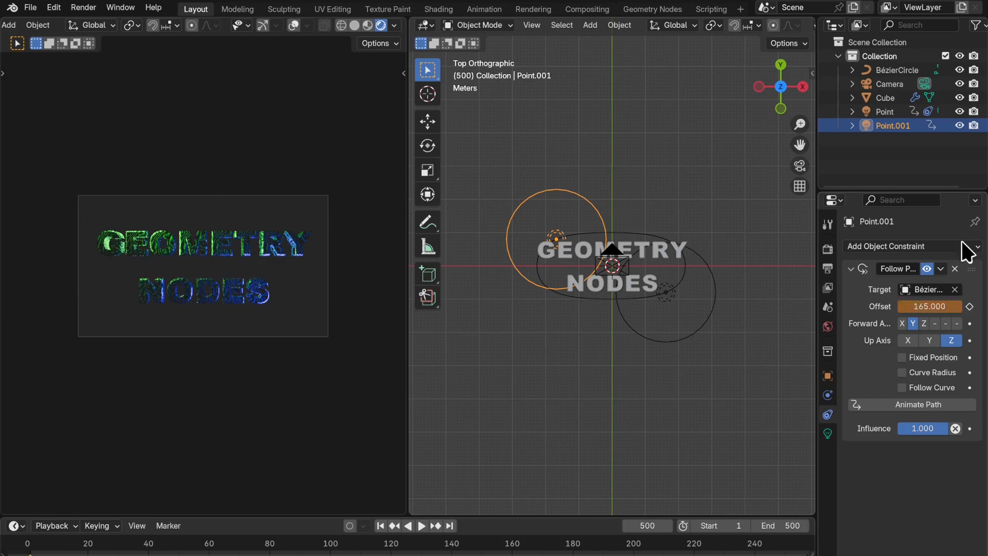
left_click(969, 306)
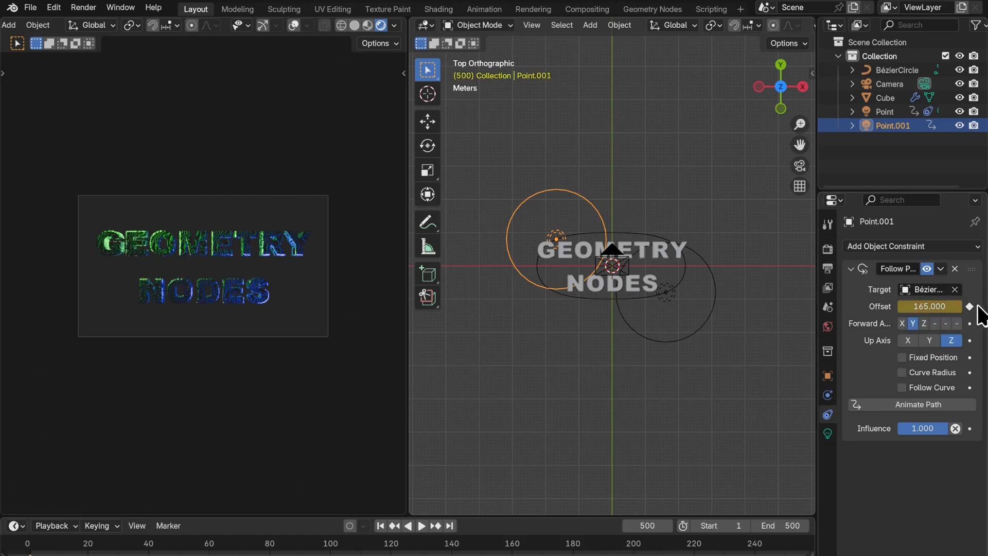
- Select the blue point light, set its Follow Path offset to 115 and keyframe it at frame 500
left_click(885, 113)
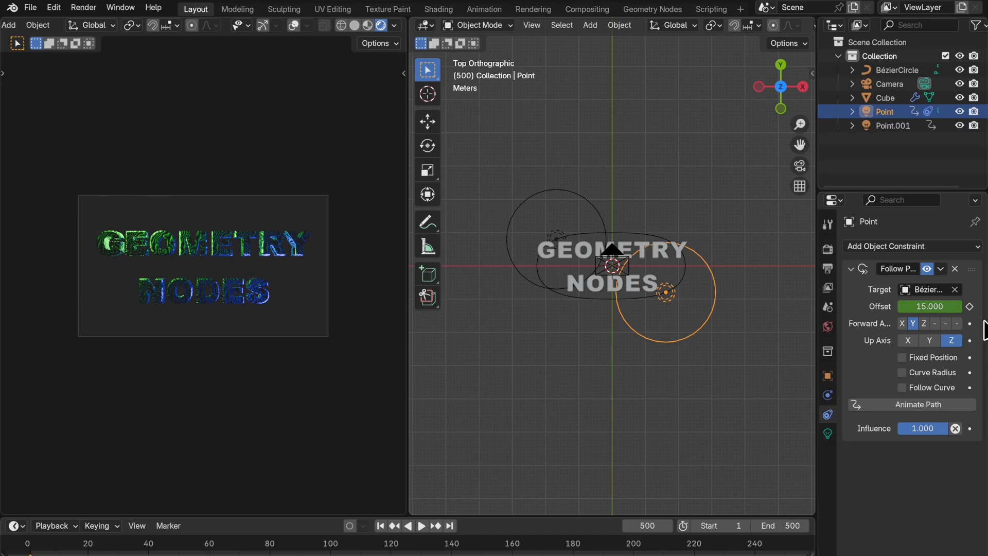
left_click(949, 307)
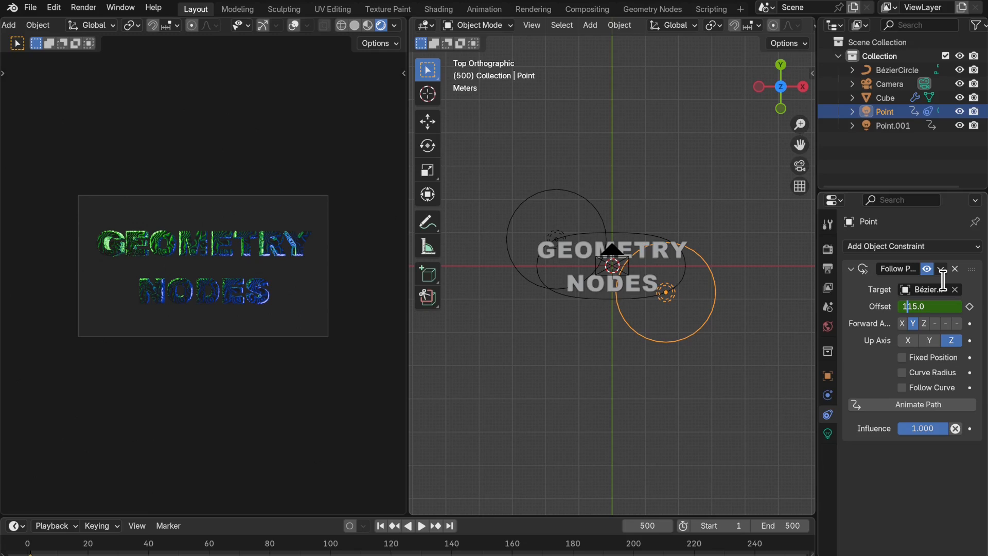
type("1")
key("Return")
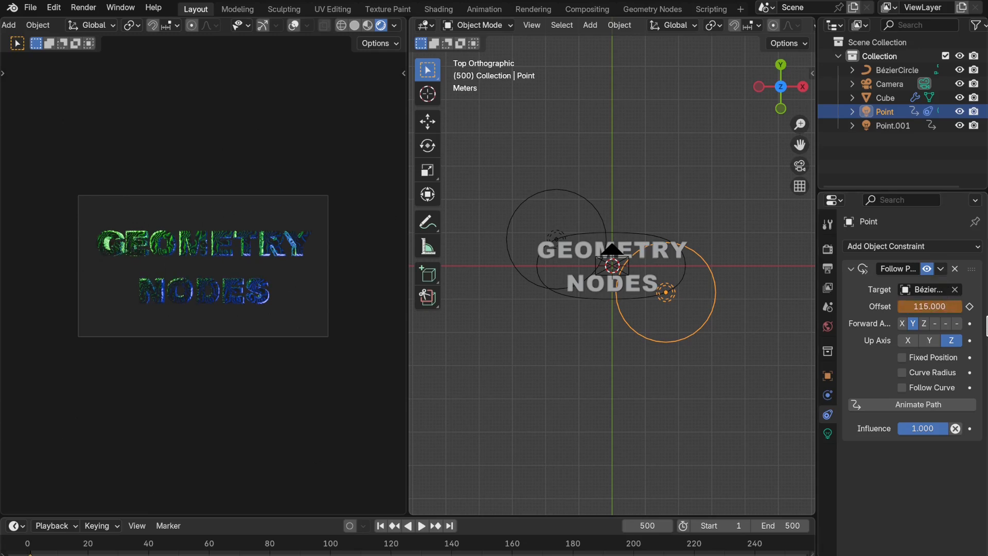
left_click(970, 307)
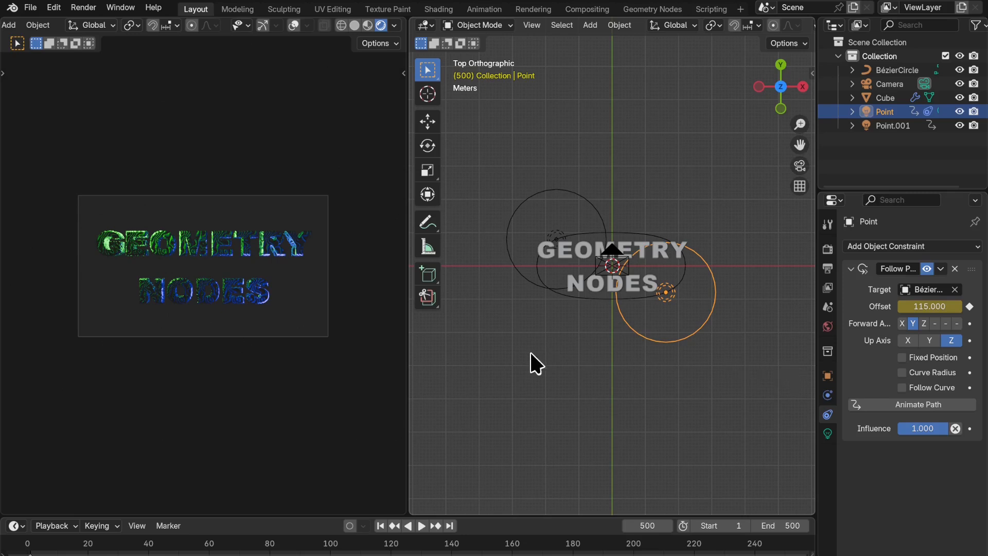
- Preview the light animation, stop it at frame 164, and render that frame as a still image
key("space")
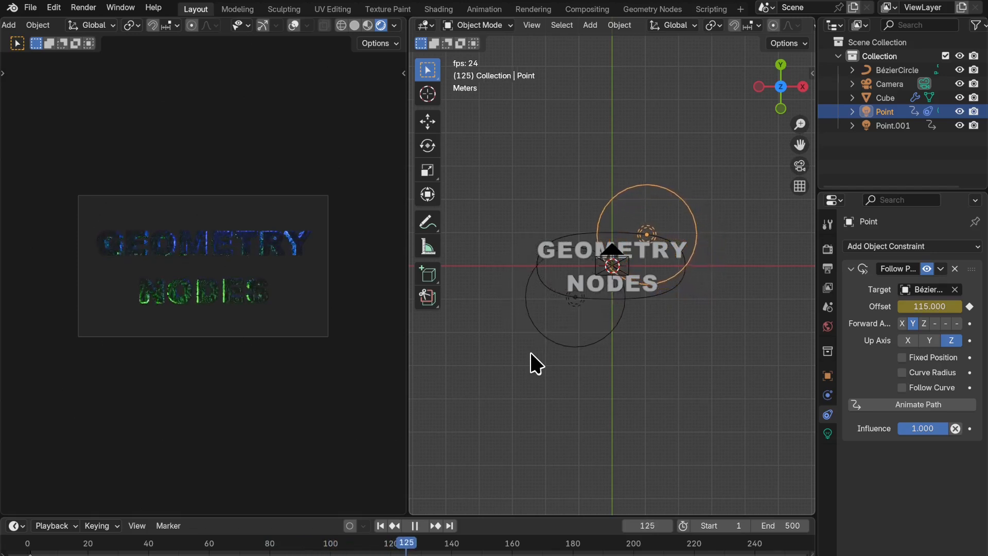
key("space")
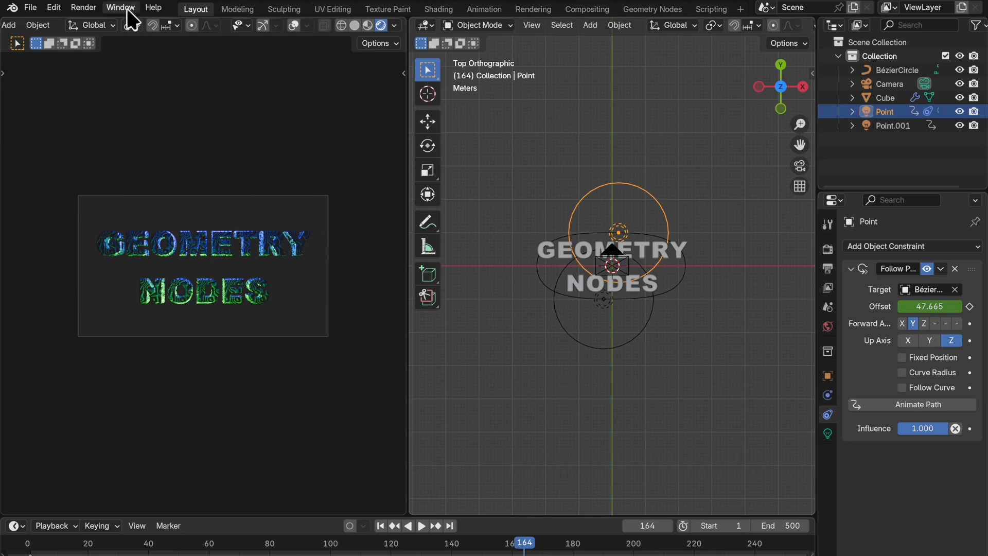
left_click(82, 9)
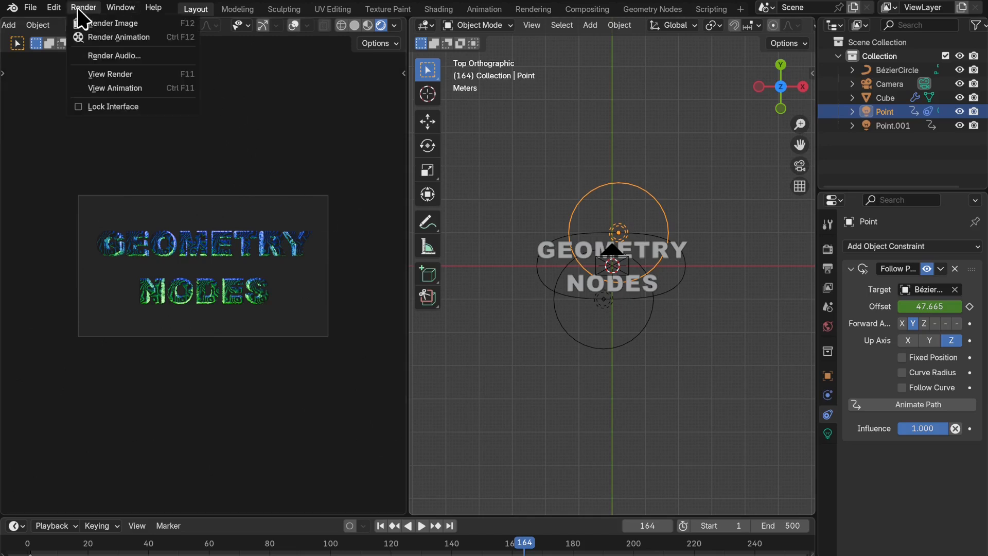
left_click(92, 37)
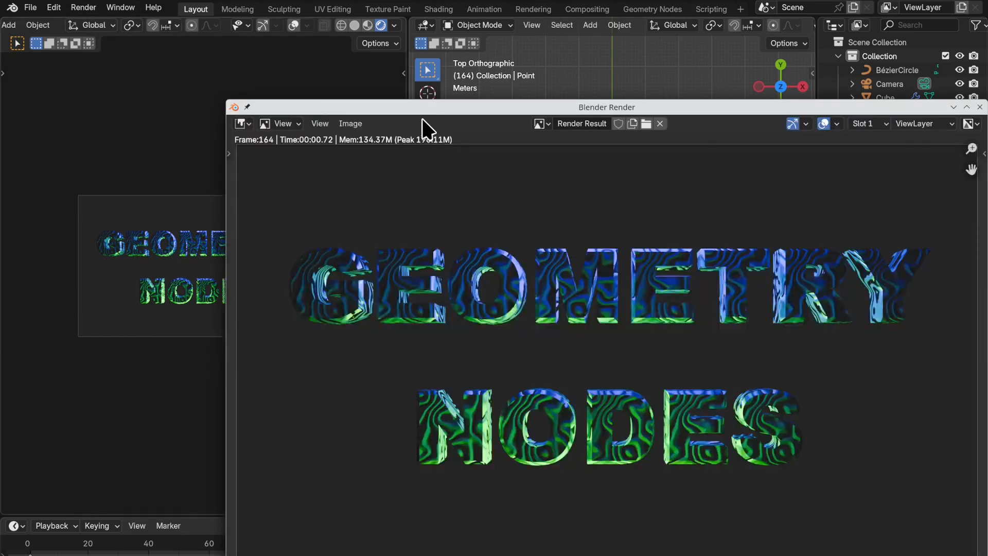
left_click_drag(405, 112, 206, 73)
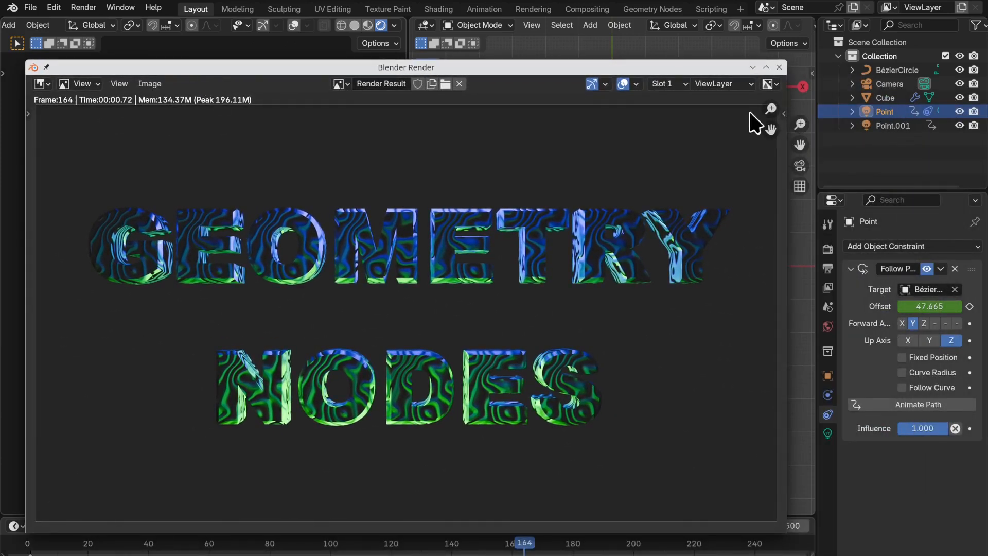
left_click(779, 67)
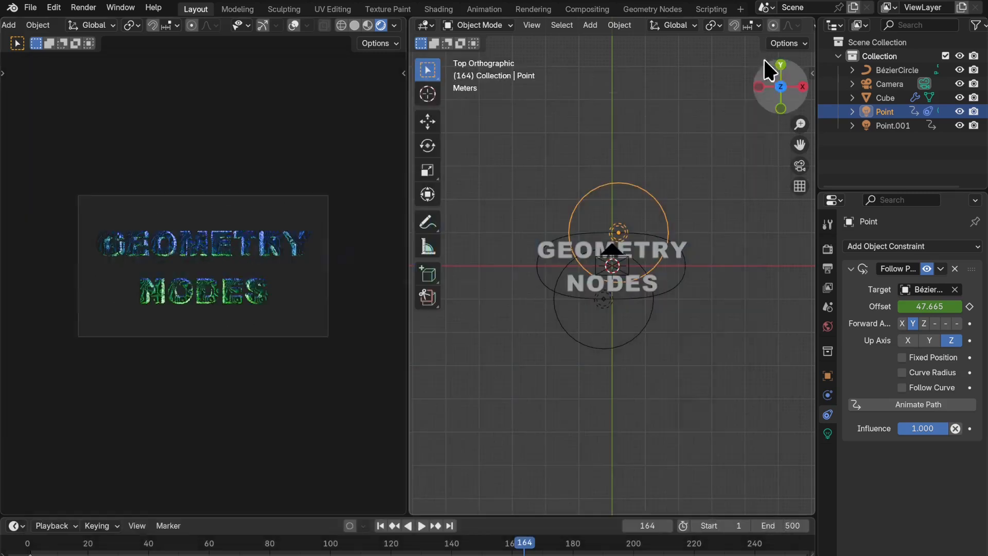
- Enable nodes in the Compositing workspace and shrink the render backdrop behind them
left_click(584, 10)
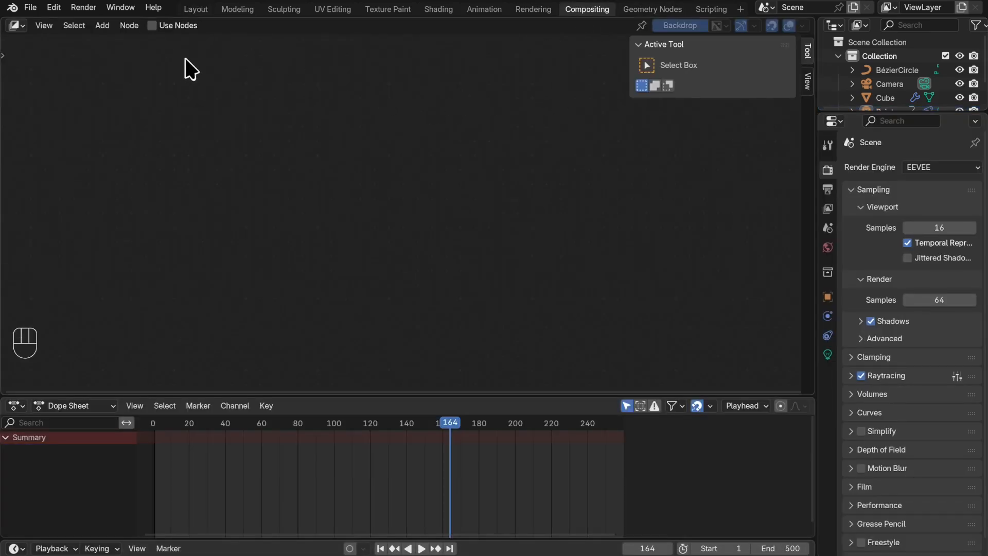
left_click(152, 26)
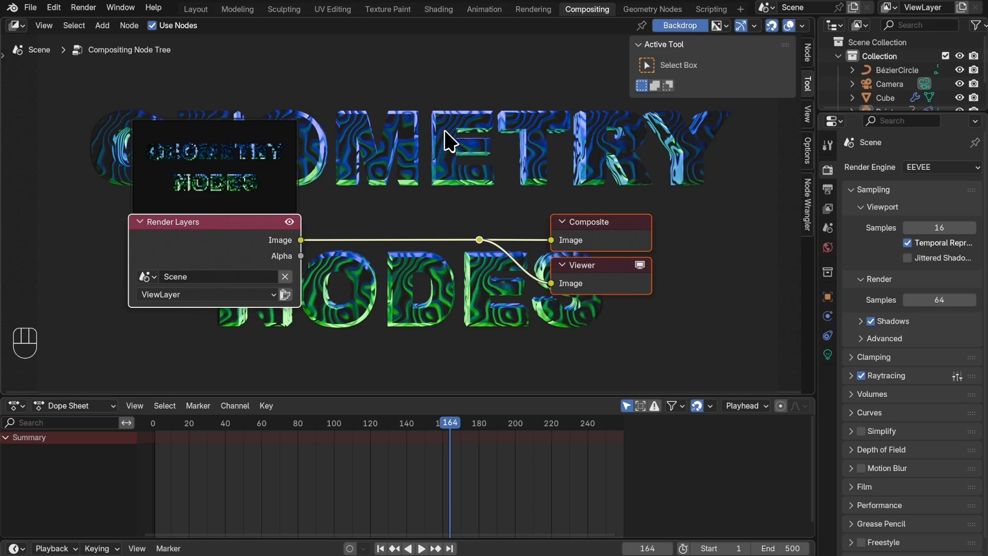
key("v")
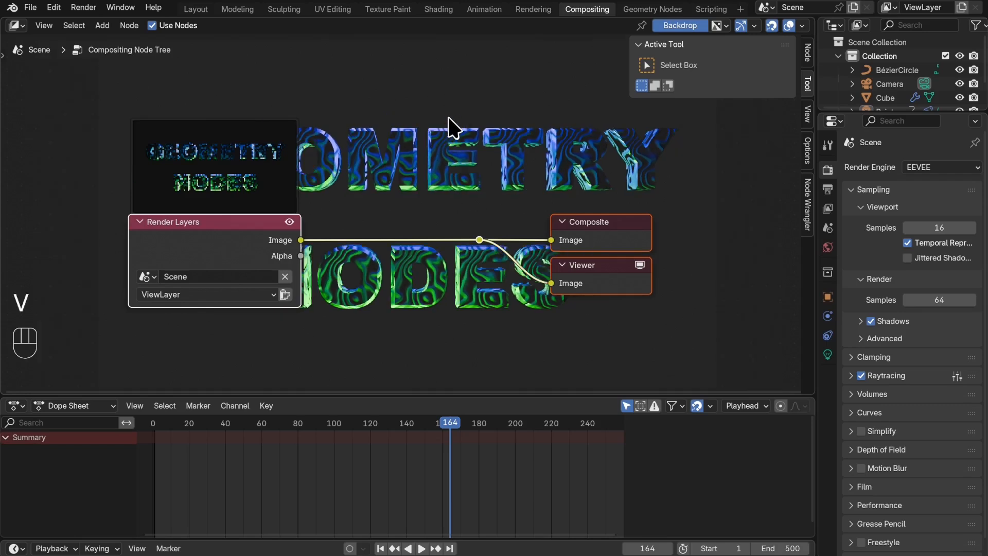
key("v")
key("v")
- Move the Composite and Viewer nodes with their reroute well away from Render Layers to free up space between them
left_click(727, 207)
left_click_drag(735, 184, 444, 332)
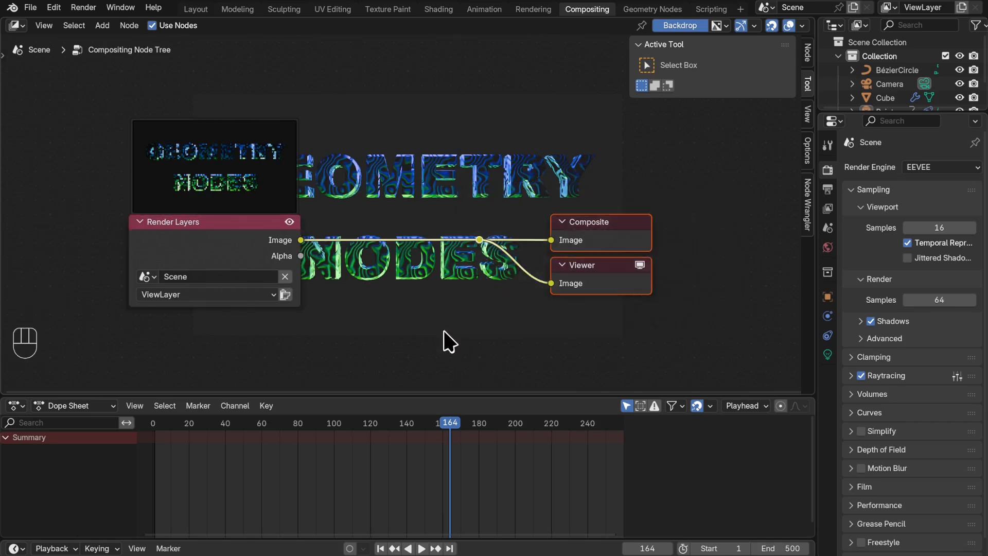
key("g")
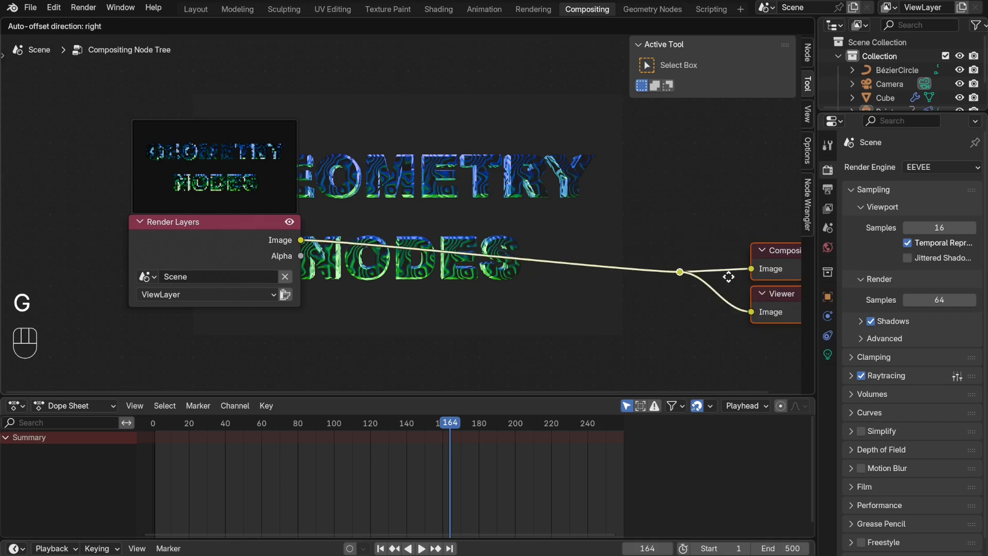
left_click(754, 277)
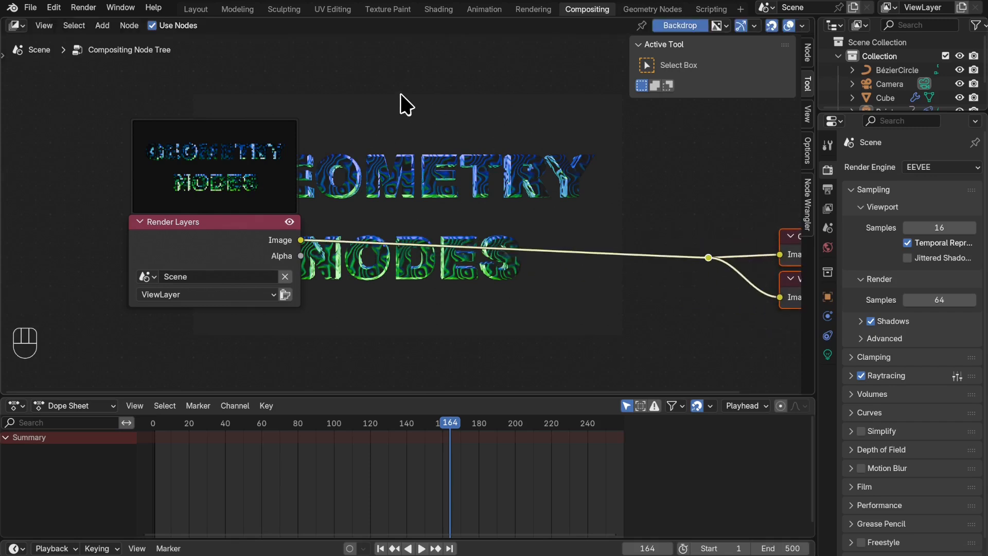
- Add an Ellipse Mask node above the link from Render Layers
key("shift")
key("shift+a")
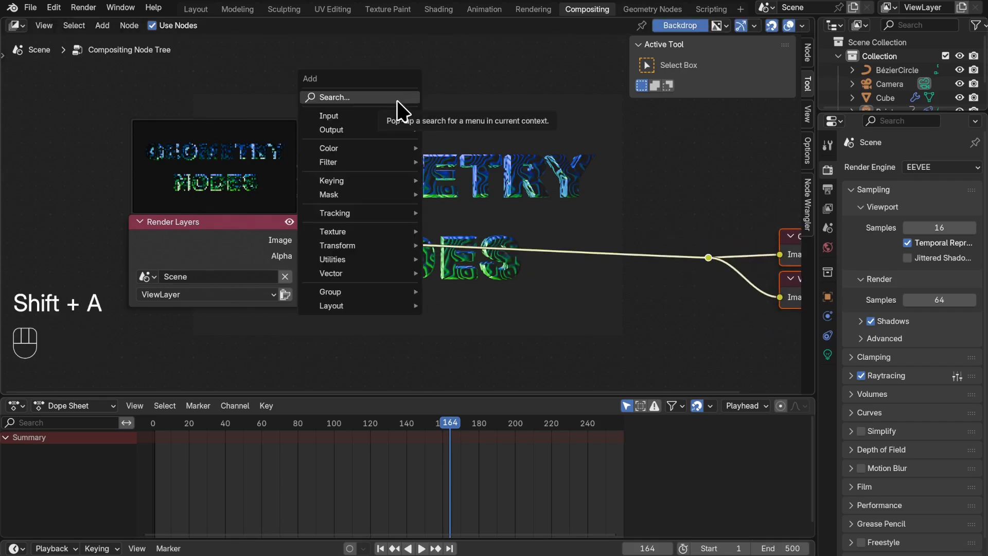
left_click(397, 99)
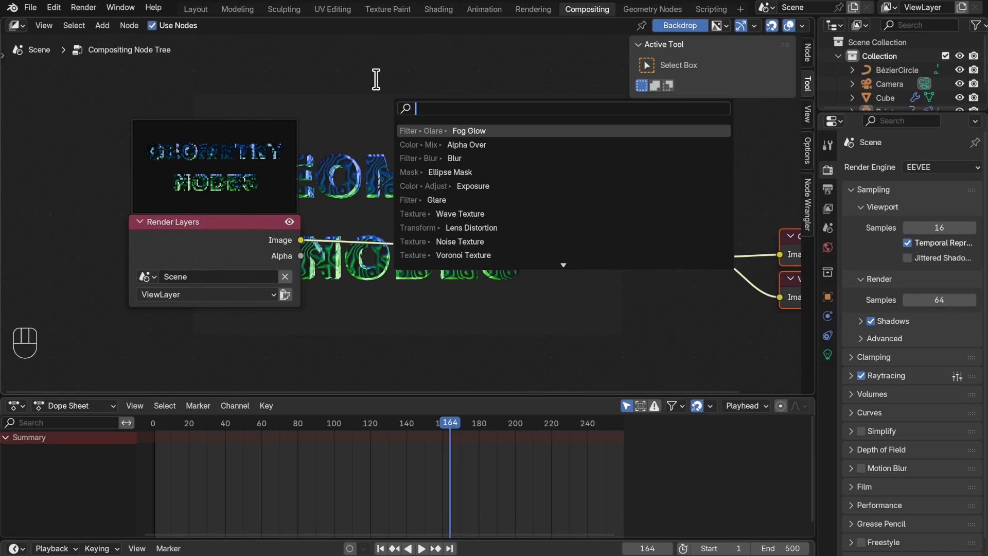
type("el")
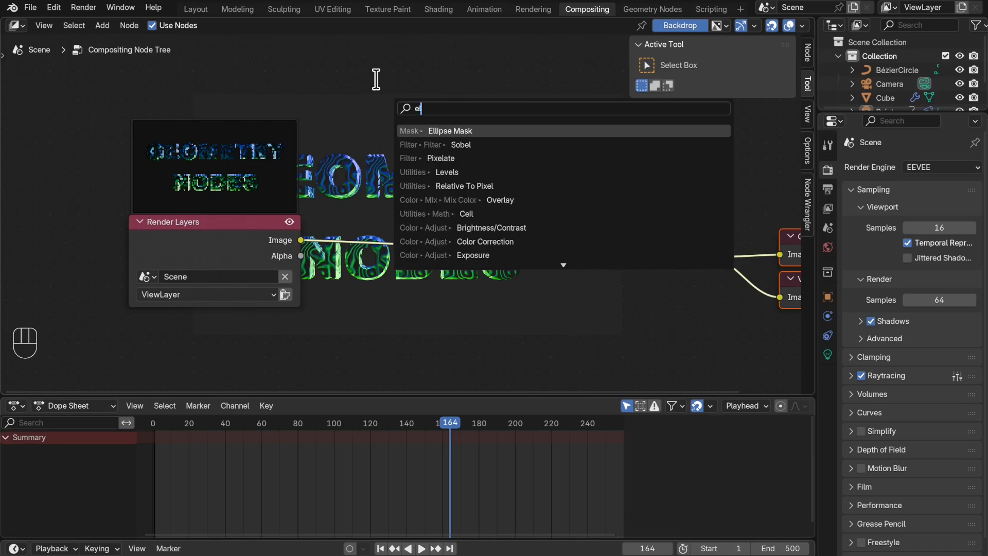
key("Return")
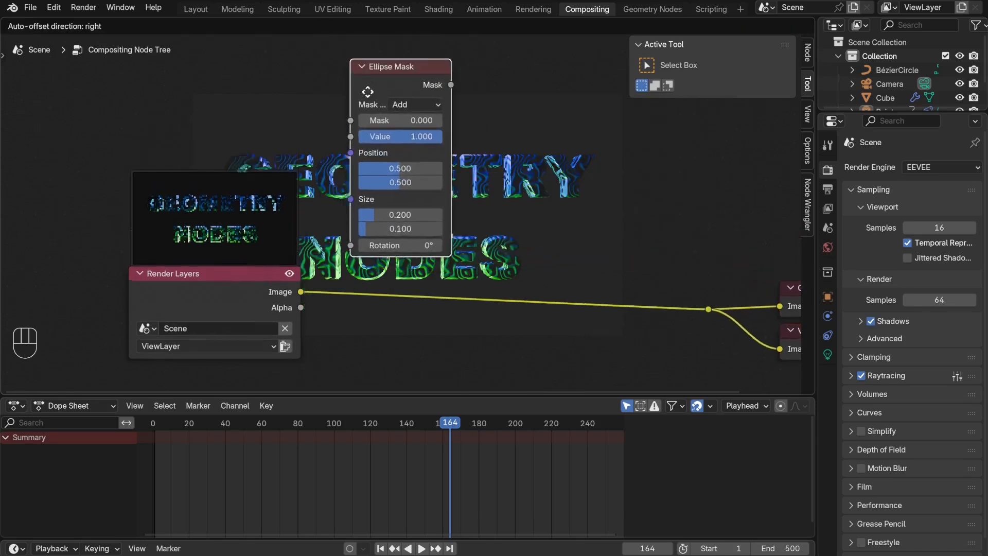
left_click(323, 70)
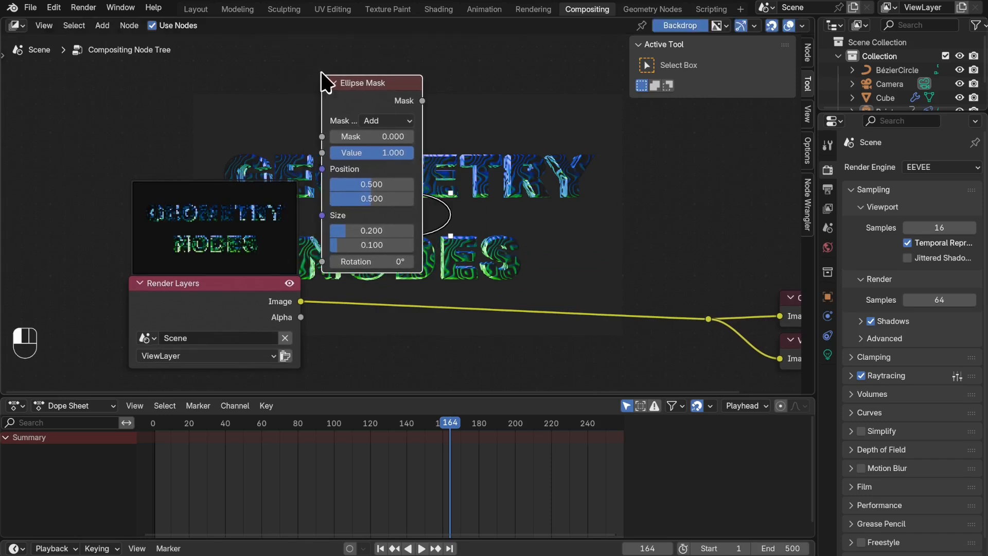
- Connect the Ellipse Mask output to the Viewer and move the mask node clear of the backdrop image
left_click(387, 83, "ctrl+shift")
left_click_drag(491, 52, 759, 126)
left_click_drag(375, 85, 158, 56)
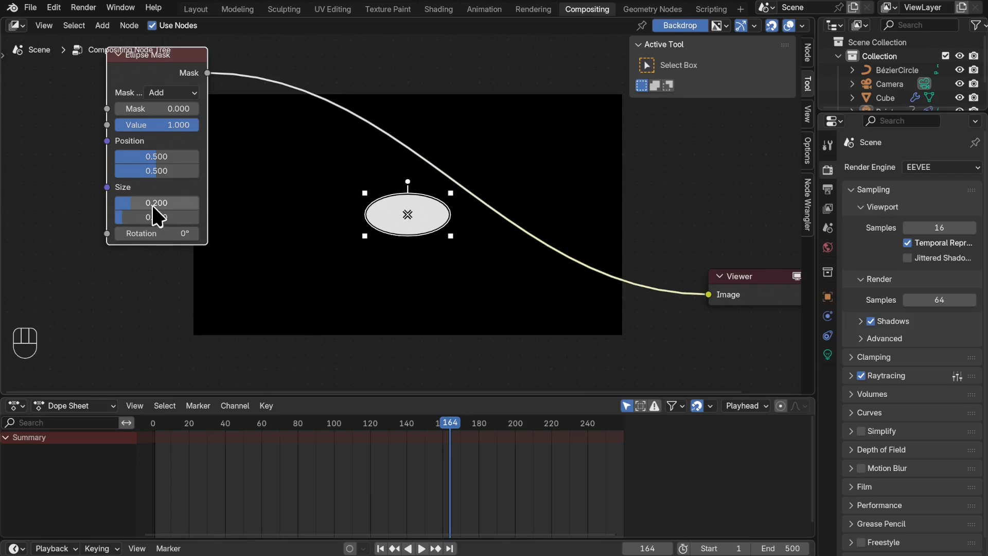
- Size the ellipse mask to 0.859 by 0.557 and insert a Blur node between it and the Viewer
left_click_drag(149, 204, 319, 204, "shift")
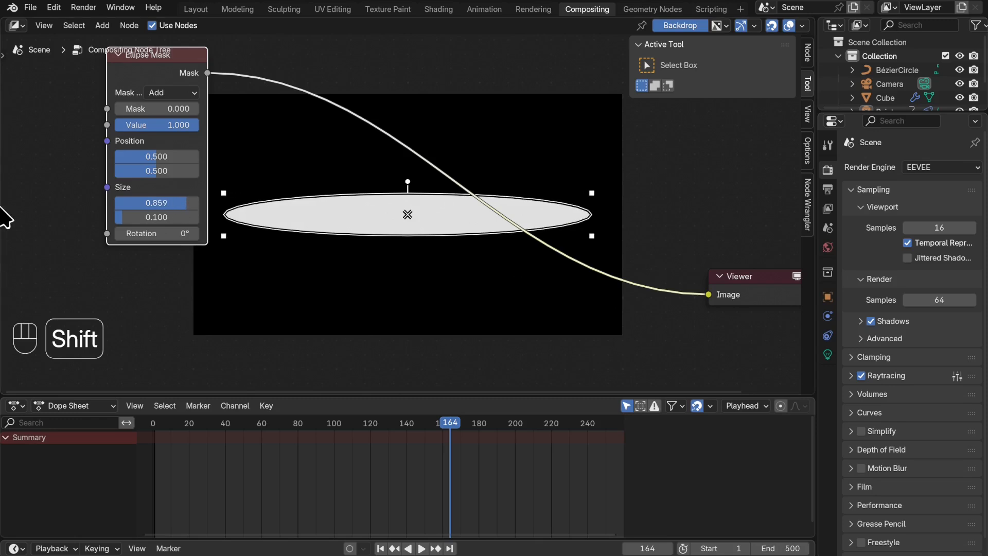
left_click_drag(170, 217, 287, 217, "shift")
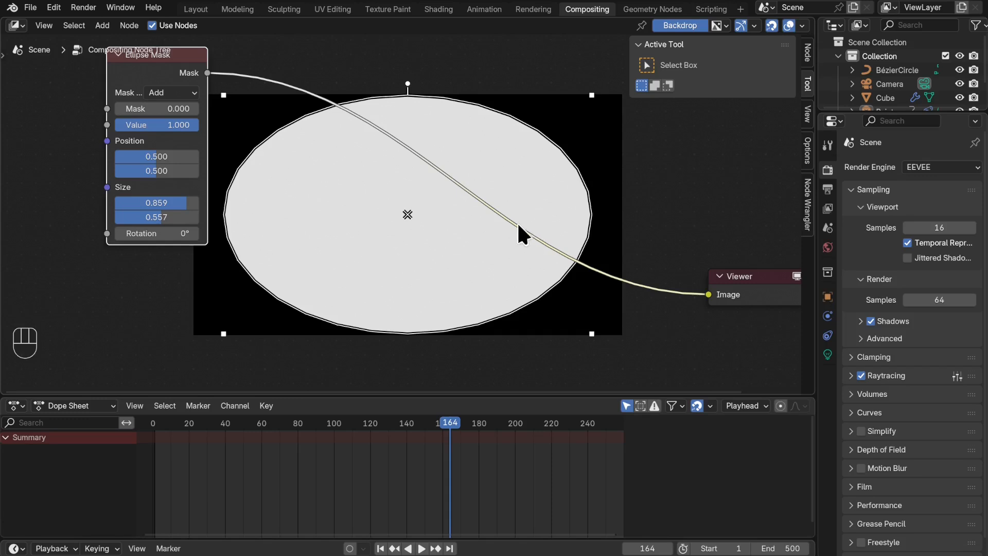
key("shift+a")
left_click(311, 137)
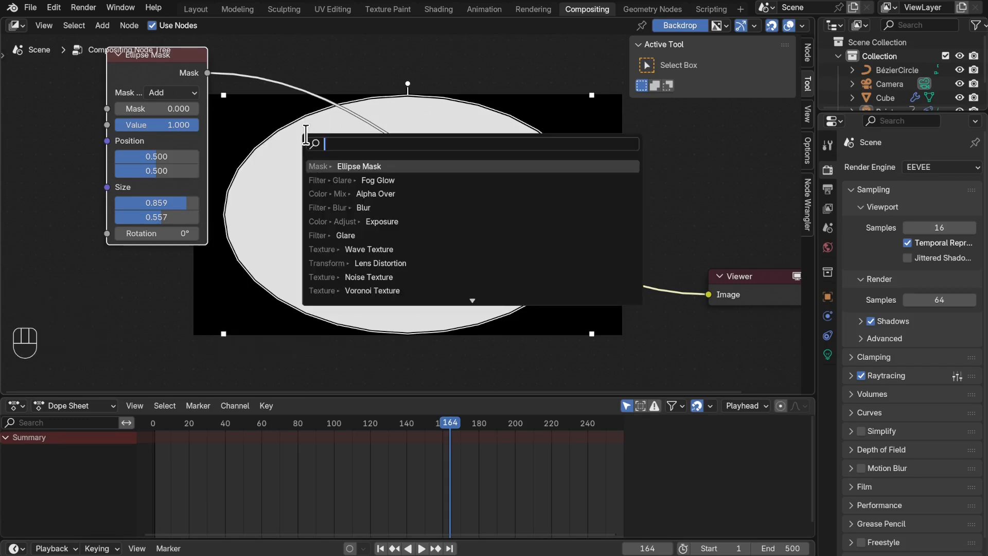
type("bl")
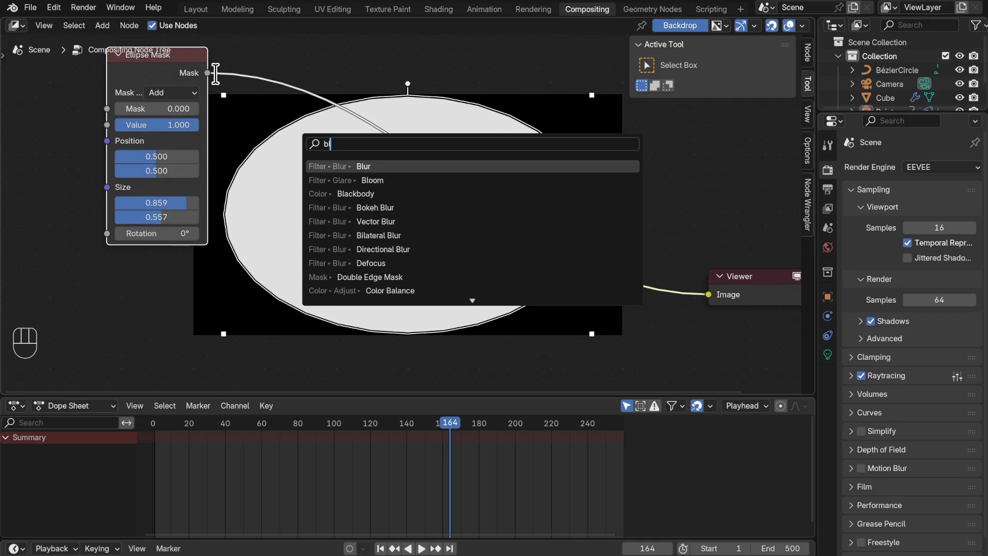
left_click(467, 166)
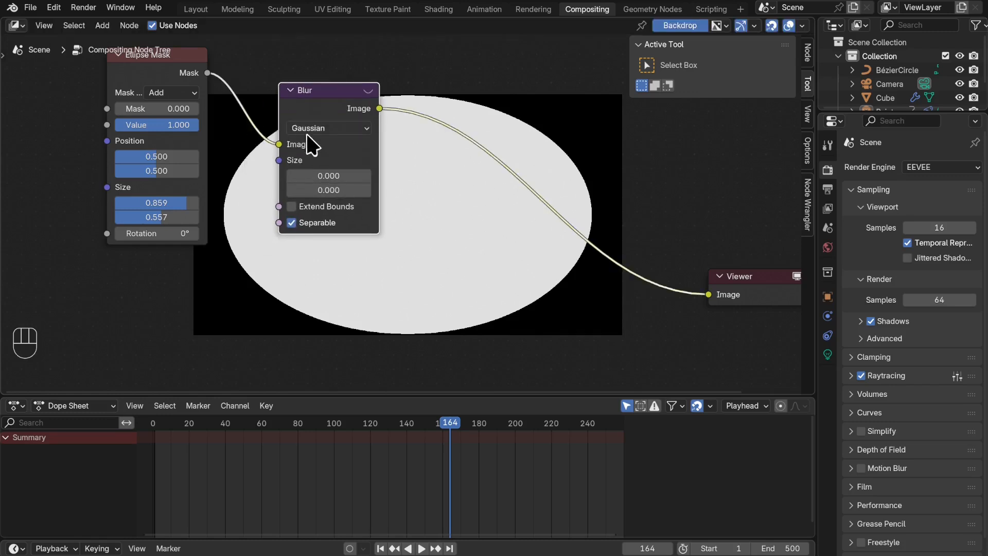
- Set the Blur node to Fast Gaussian with a size of 800 in both directions
left_click_drag(320, 129, 355, 242)
left_click(339, 176)
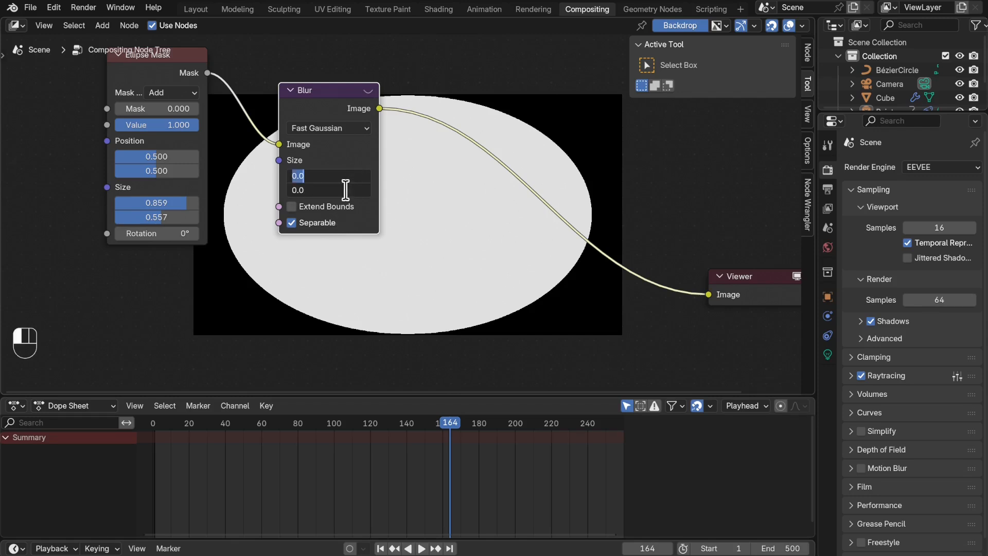
type("8")
key("Return")
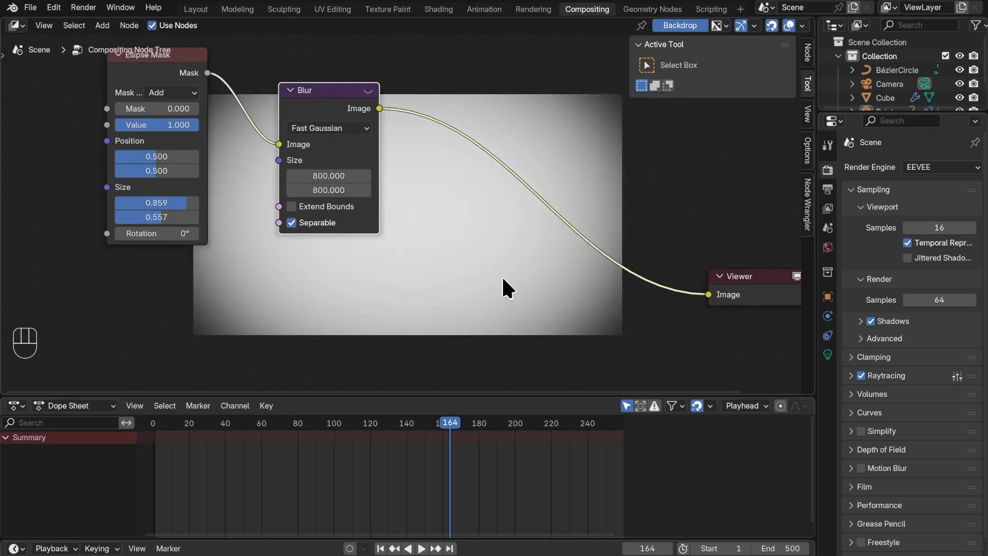
- Delete the Viewer node connected to the Blur output
scroll(667, 200, "down", 2)
scroll(674, 208, "down", 2)
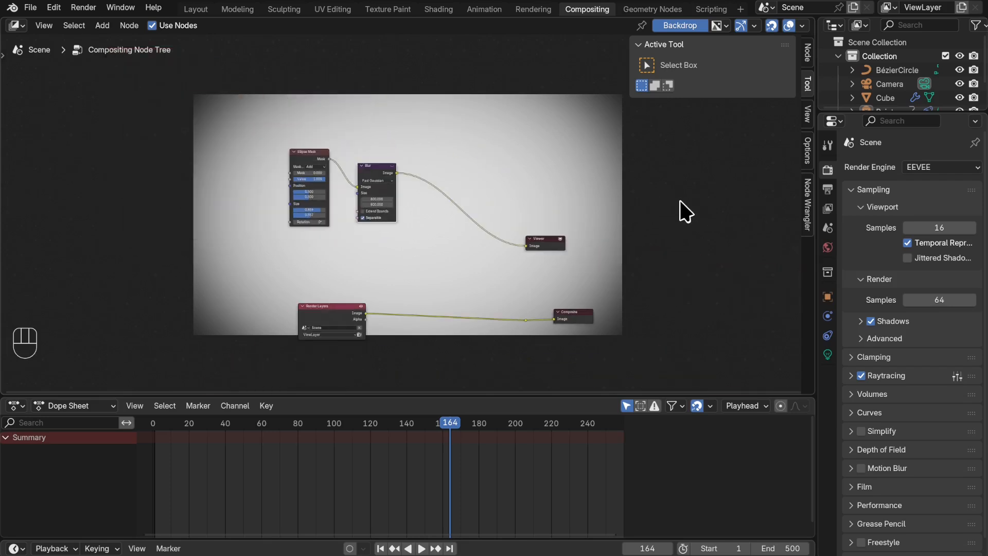
left_click_drag(498, 237, 497, 239)
key("x")
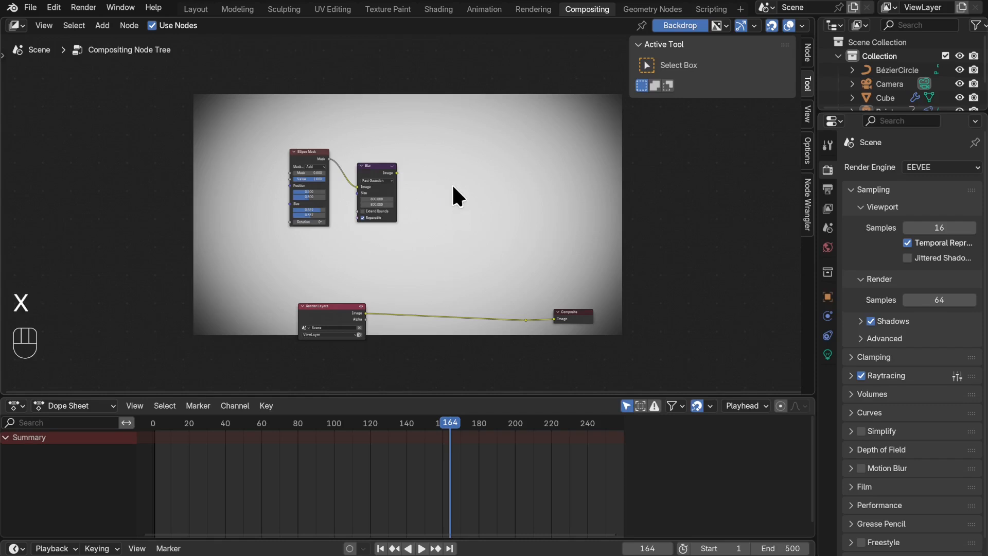
- Add an Alpha Over node beyond the Blur node and connect the Blur output to its Fac input
key("shift+a")
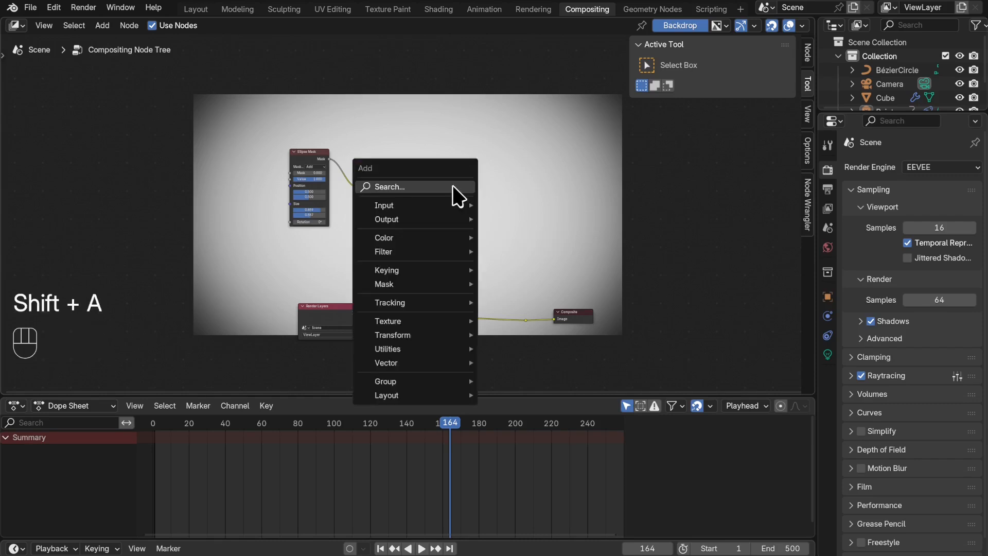
left_click(453, 190)
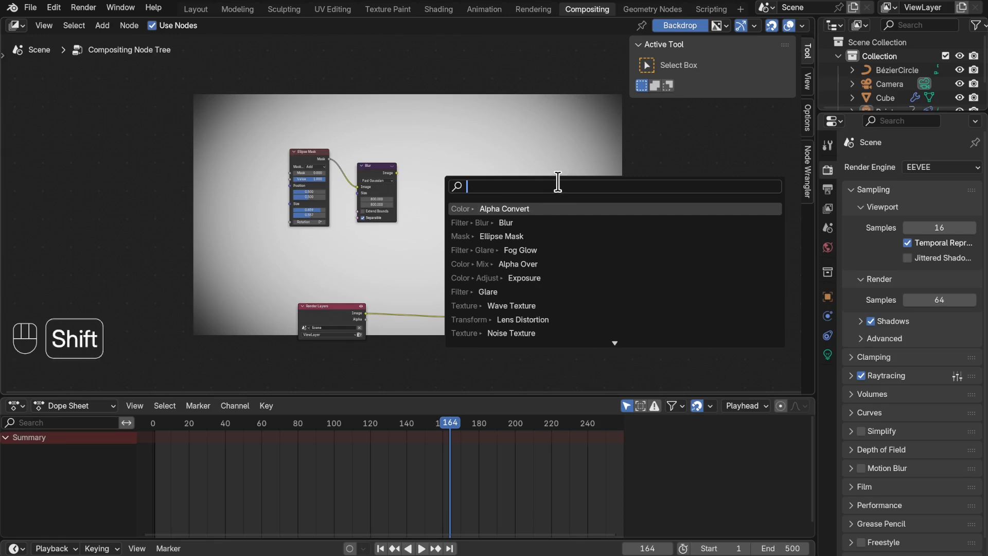
type("a")
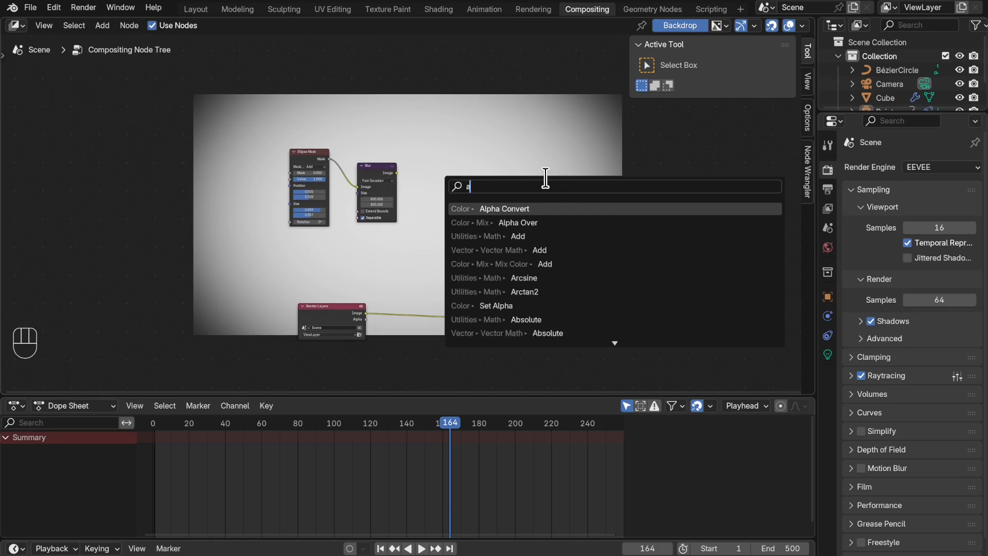
type("lp")
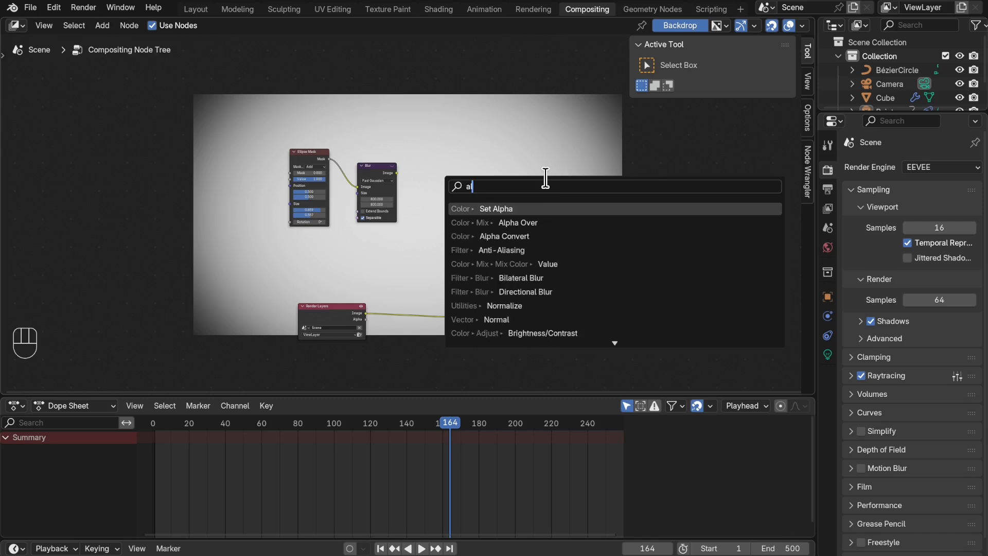
type("h")
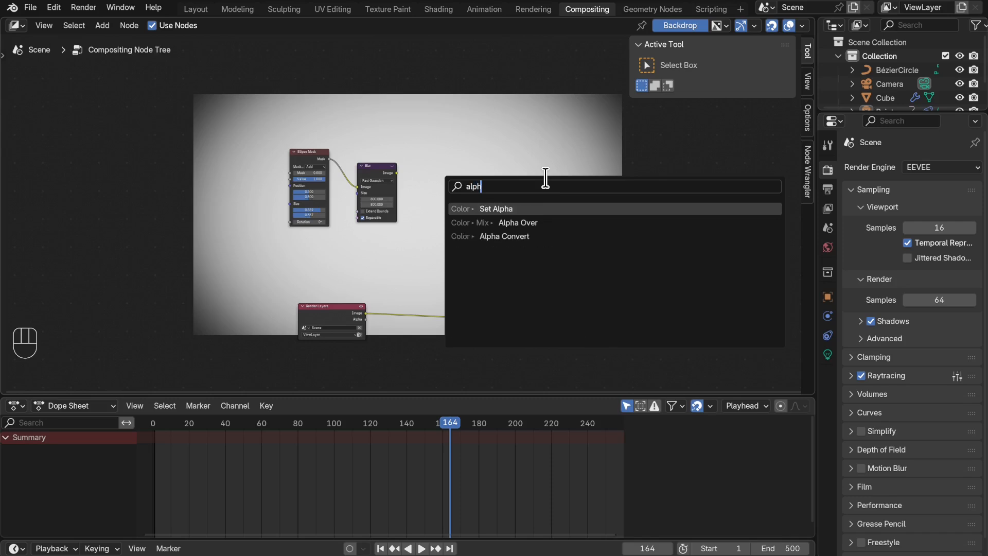
left_click(579, 223)
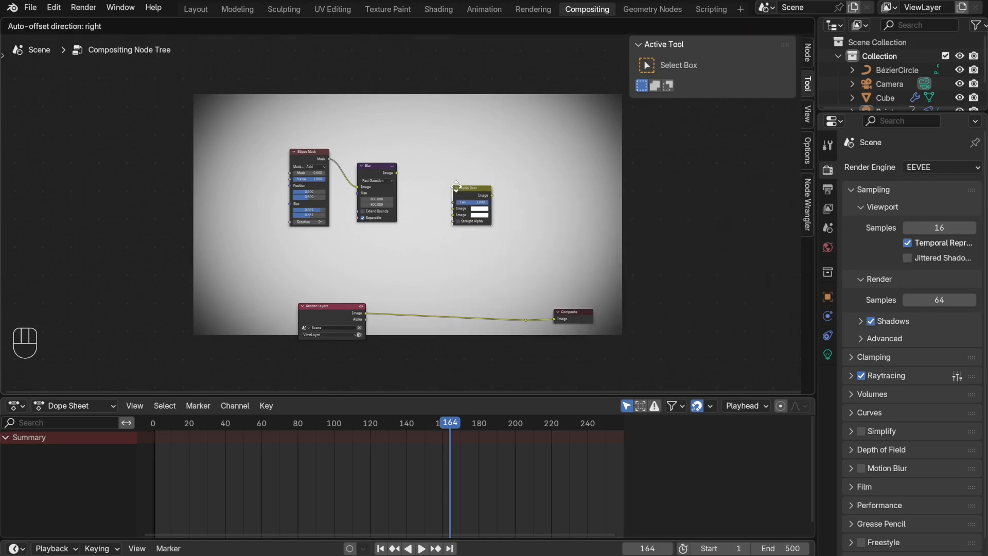
left_click(468, 203)
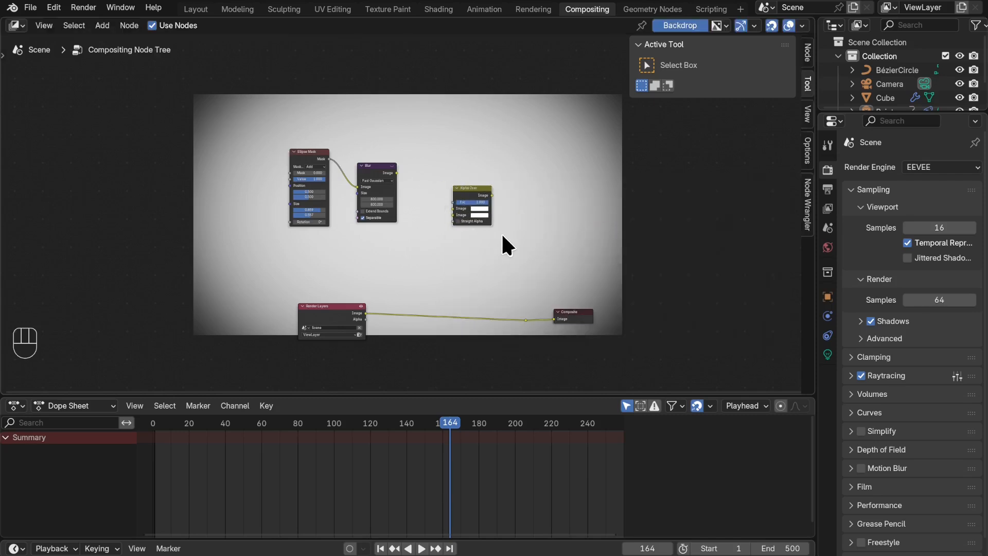
scroll(498, 229, "up", 3)
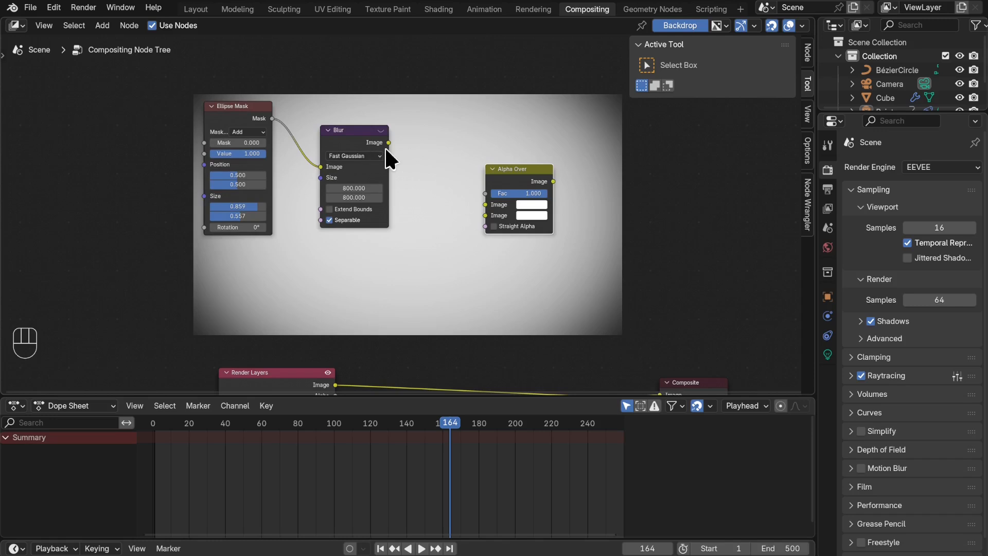
left_click_drag(389, 143, 494, 278)
- Delete the old reroute and link Render Layers through Alpha Over's second Image input to the Composite node
middle_click_drag(782, 311, 745, 252, "ctrl")
middle_click_drag(746, 288, 720, 99, "shift")
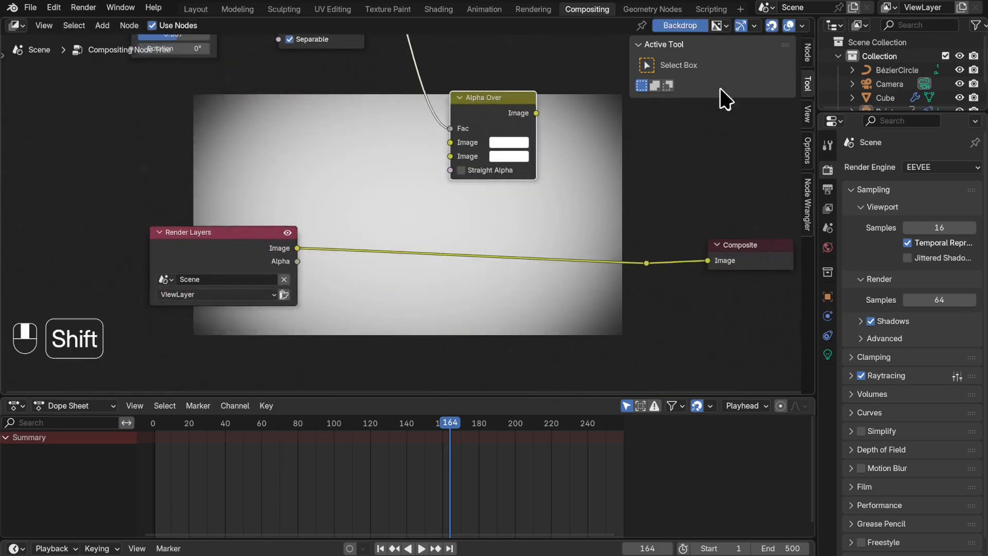
left_click_drag(684, 220, 569, 333)
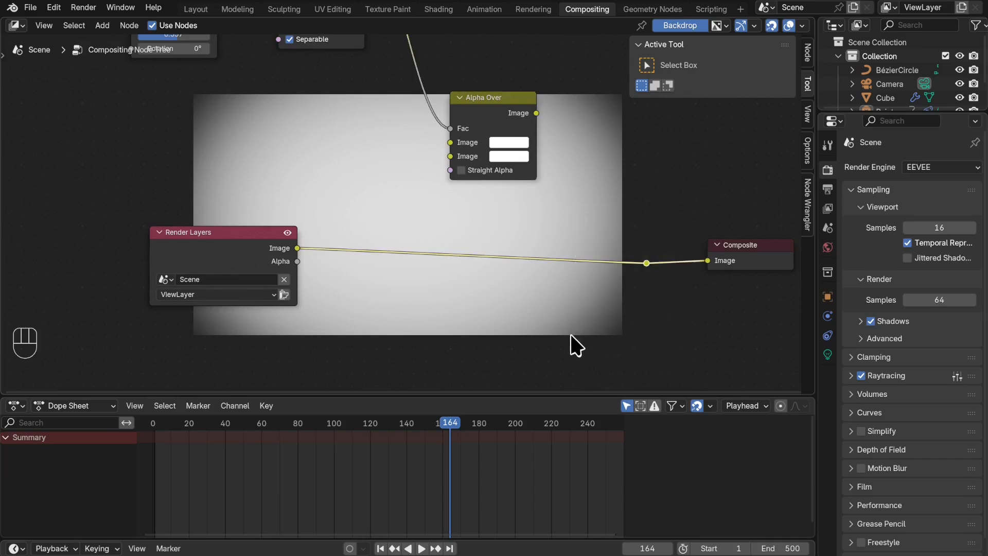
key("x")
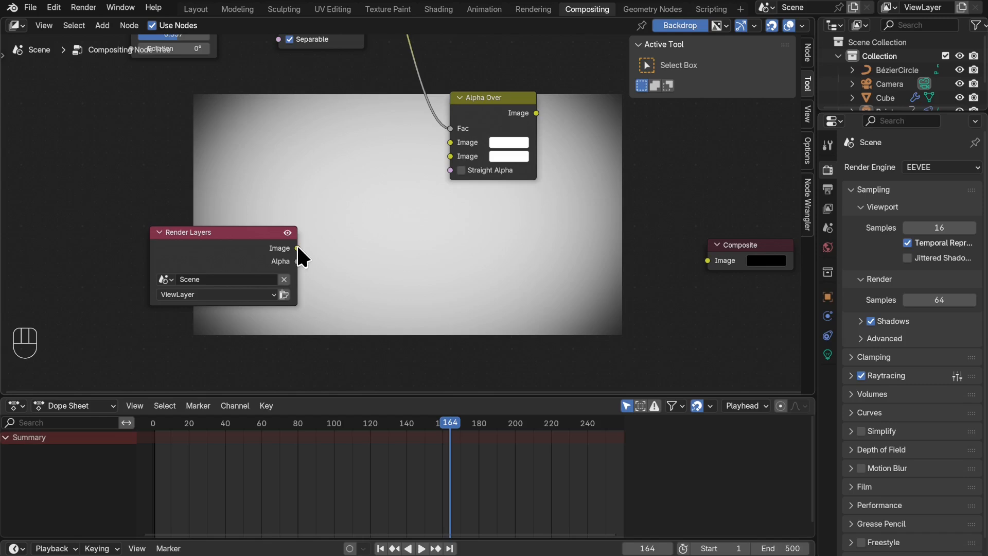
left_click_drag(351, 227, 460, 158)
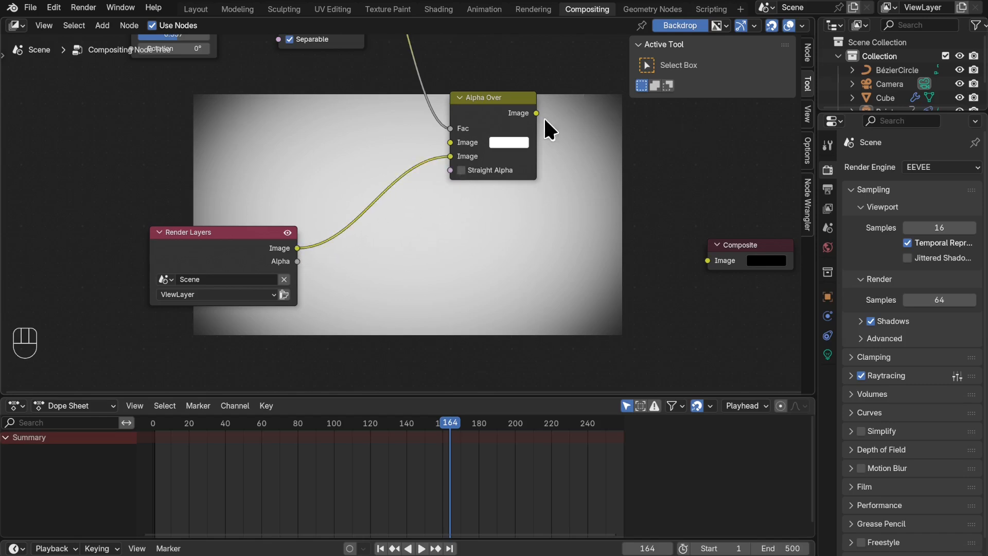
left_click_drag(536, 112, 701, 259)
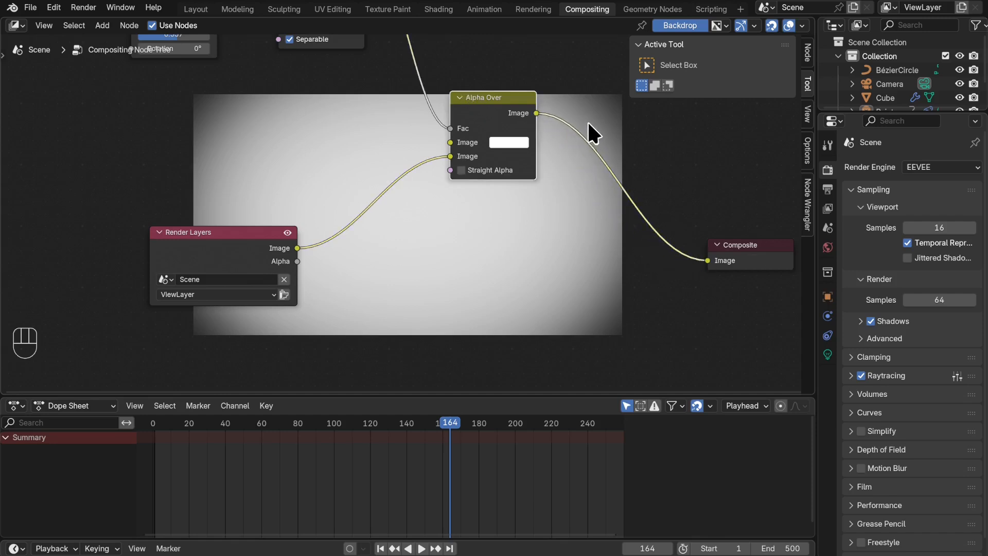
- Preview the Alpha Over result in a Viewer and arrange the Viewer and Composite nodes clear of the backdrop
left_click(505, 109, "ctrl+shift")
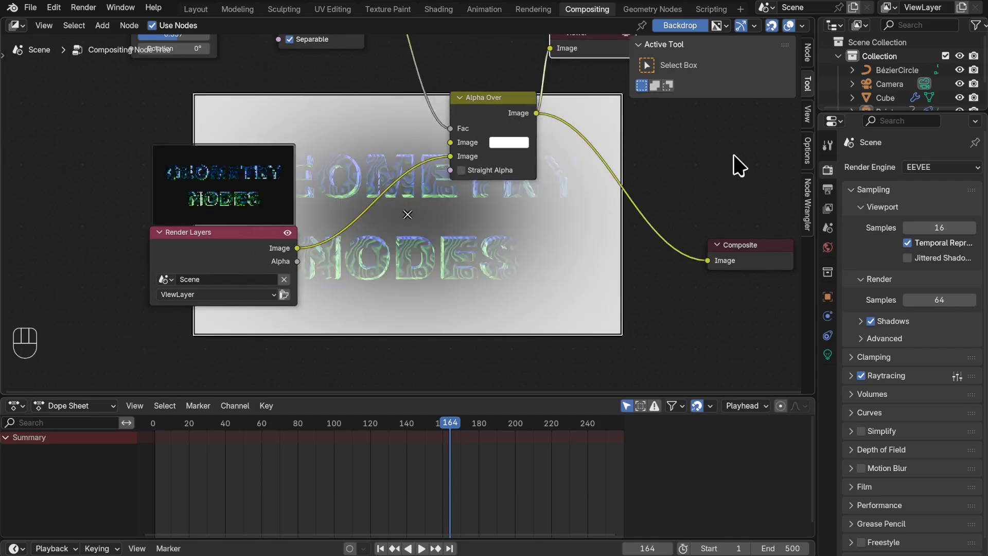
scroll(740, 166, "down", 1)
left_click_drag(554, 72, 727, 172)
left_click_drag(695, 245, 749, 225)
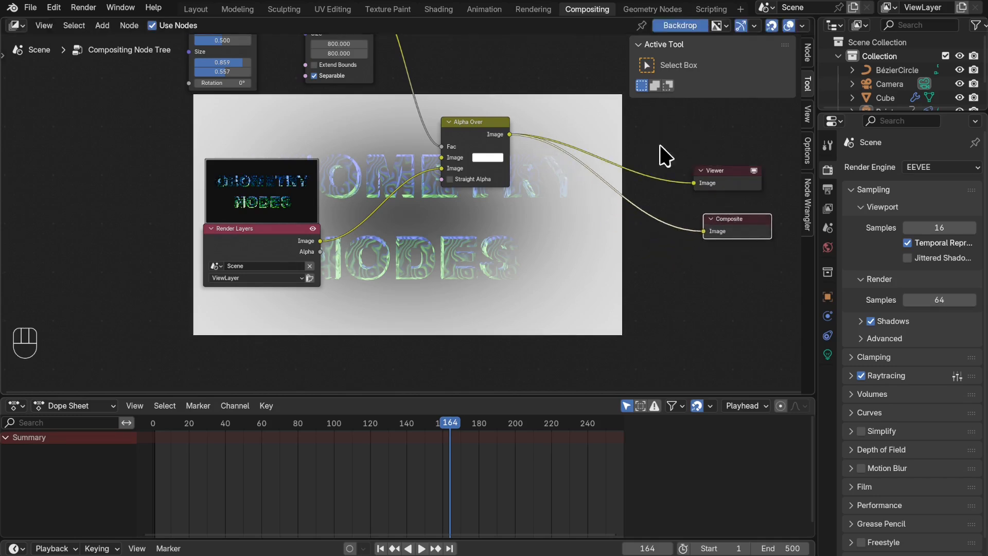
- Change Alpha Over's first Image colour to black
left_click(495, 159)
left_click(489, 158)
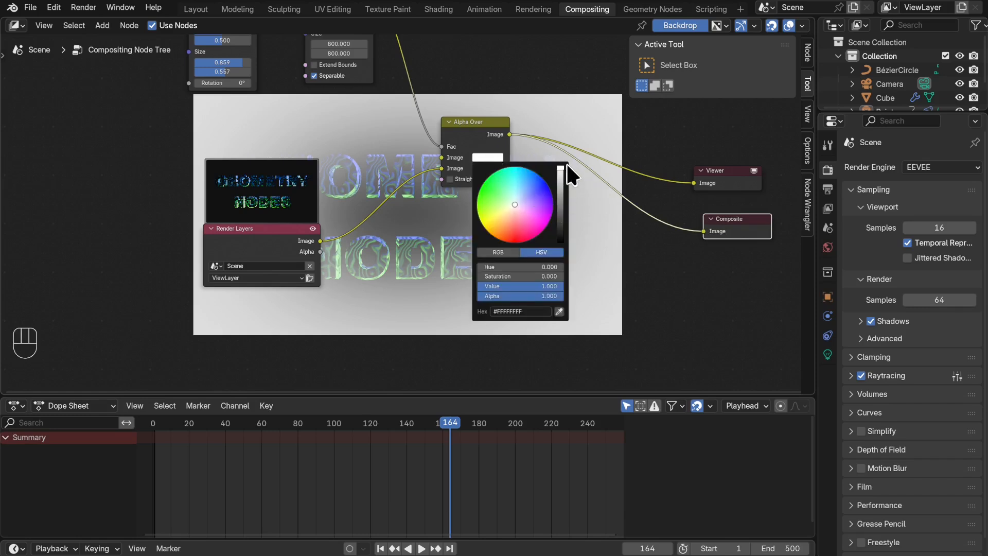
left_click_drag(561, 169, 560, 242)
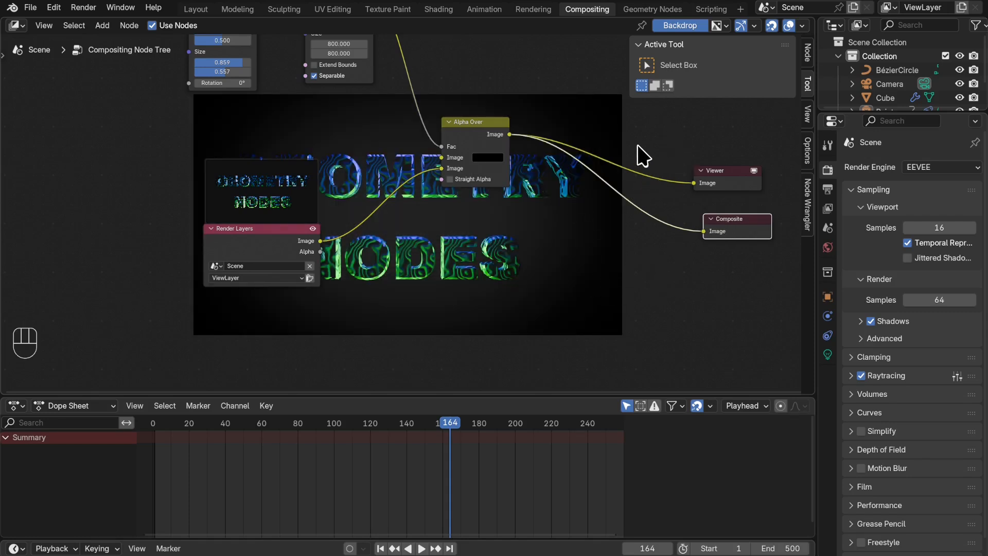
- Join the Viewer and Composite links with a reroute and insert a Glare node between Alpha Over and that reroute
scroll(668, 157, "down", 1, "shift")
right_click_drag(668, 124, 657, 210, "shift")
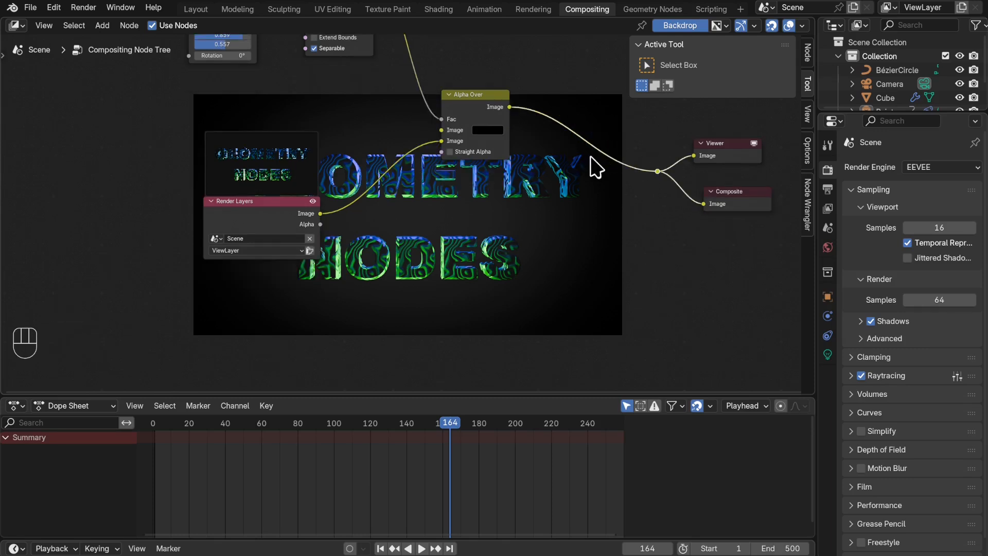
key("shift+a")
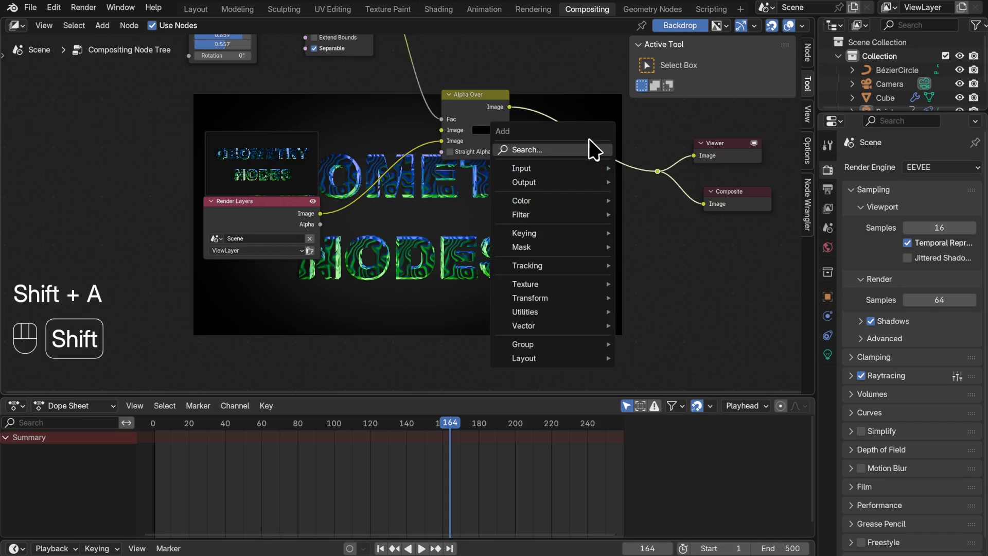
left_click(595, 150)
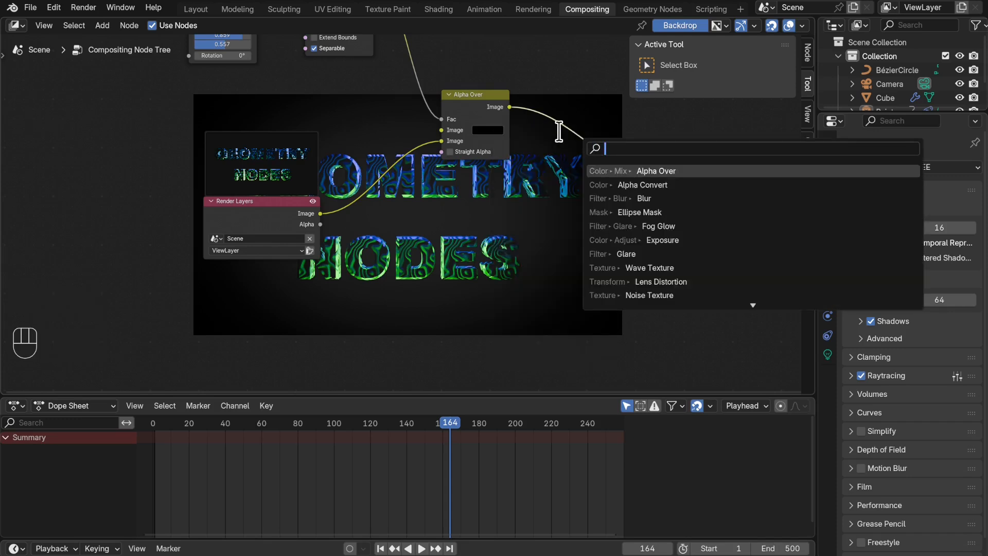
type("gl")
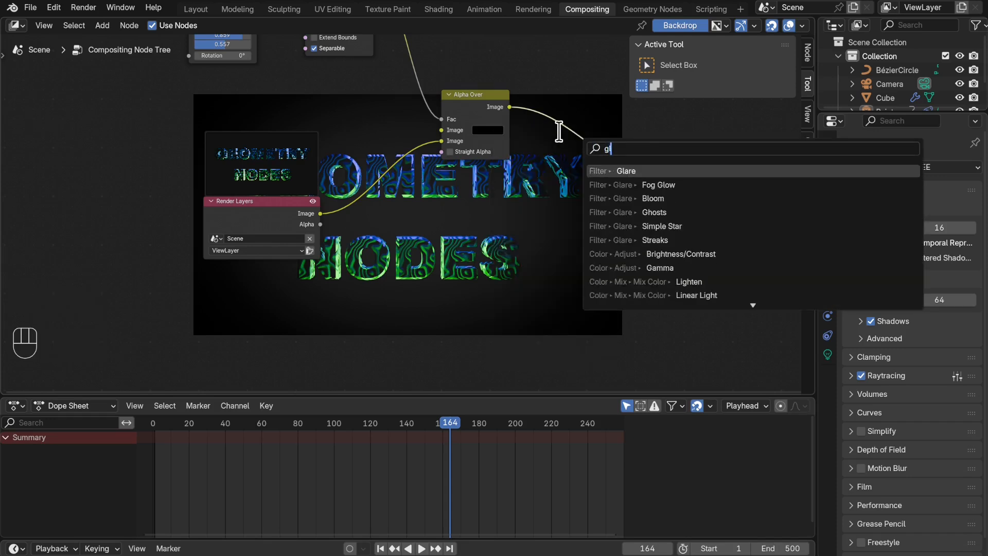
left_click(710, 171)
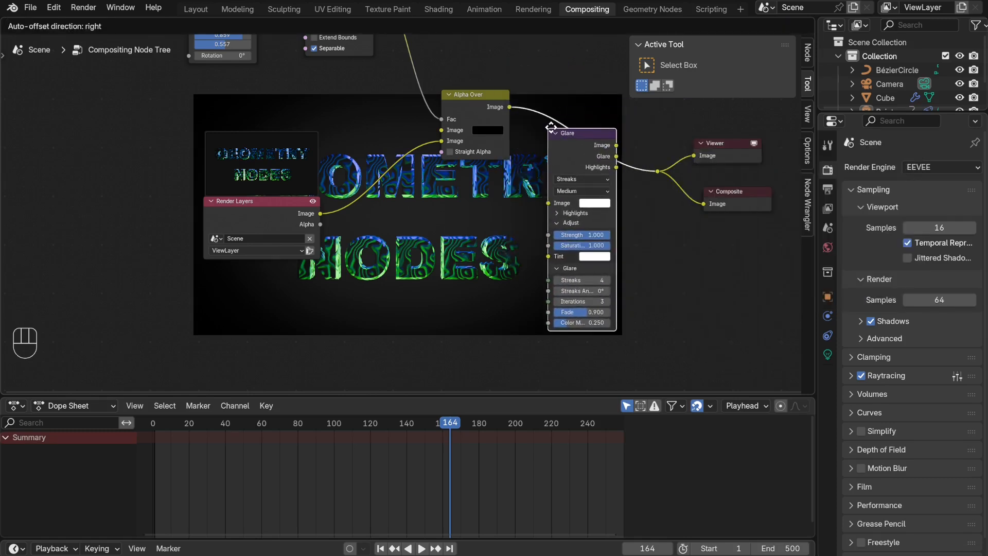
left_click(551, 127)
- Set the Glare node's type to Bloom
scroll(638, 251, "up", 1)
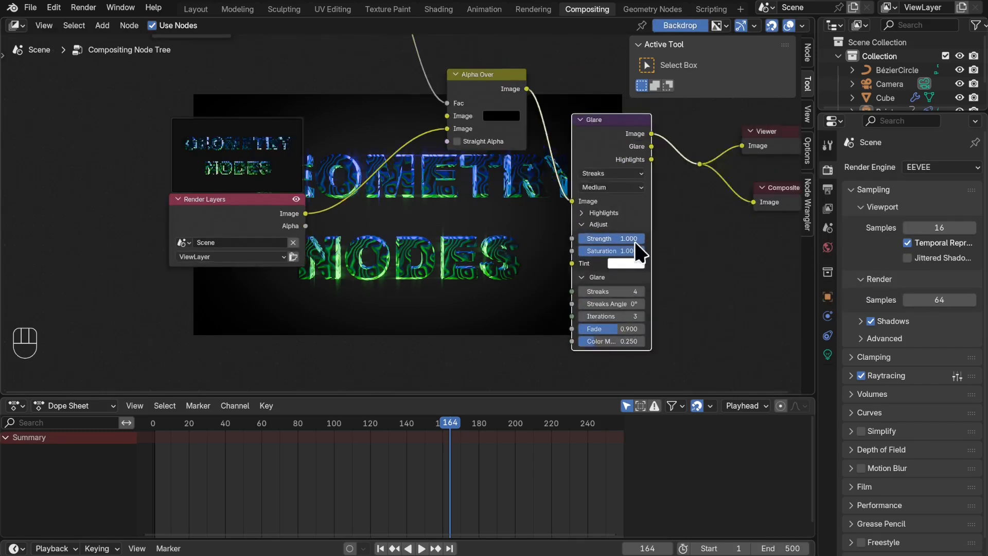
scroll(650, 223, "up", 2)
left_click(671, 158)
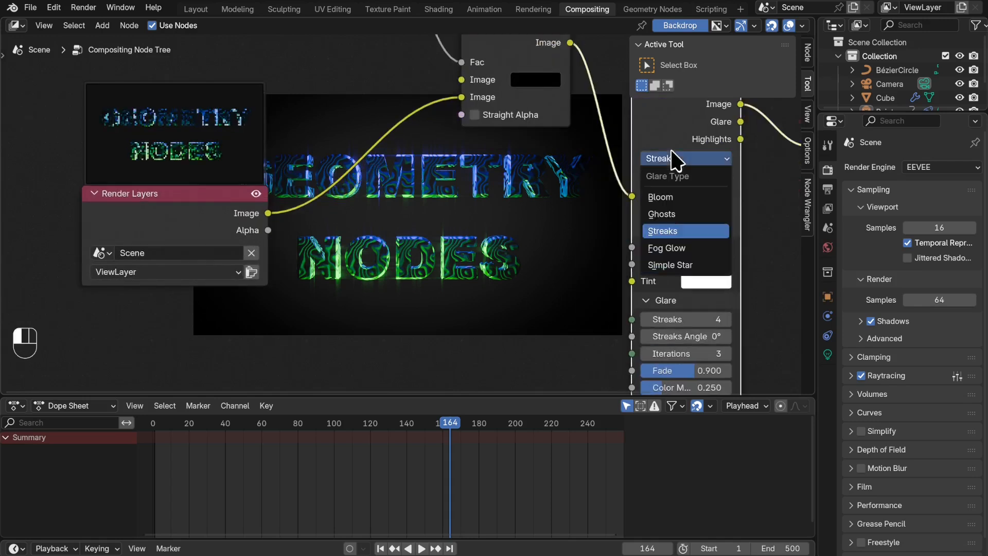
left_click(687, 198)
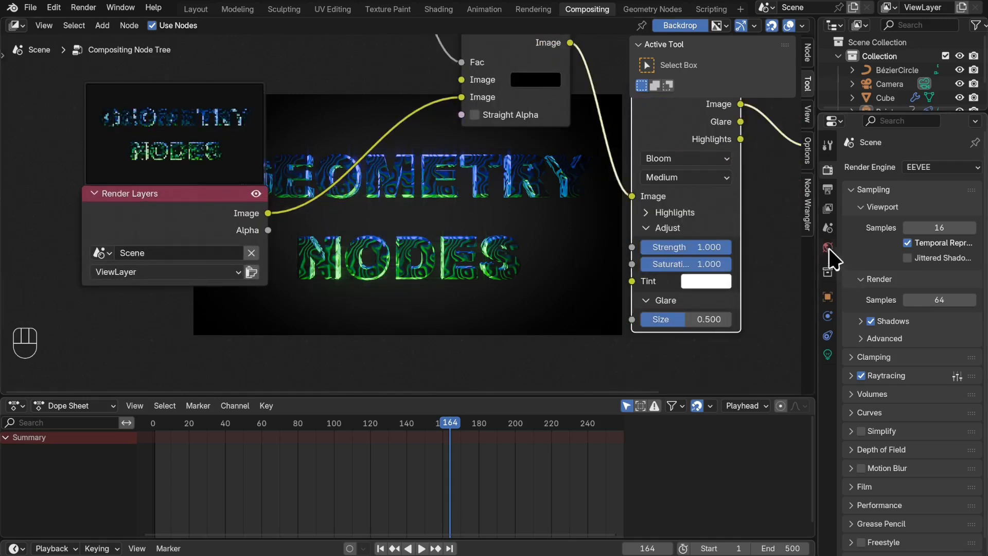
- Set the Glare node's quality to High and its strength to 3
middle_click_drag(761, 234, 585, 231, "shift")
left_click(560, 175)
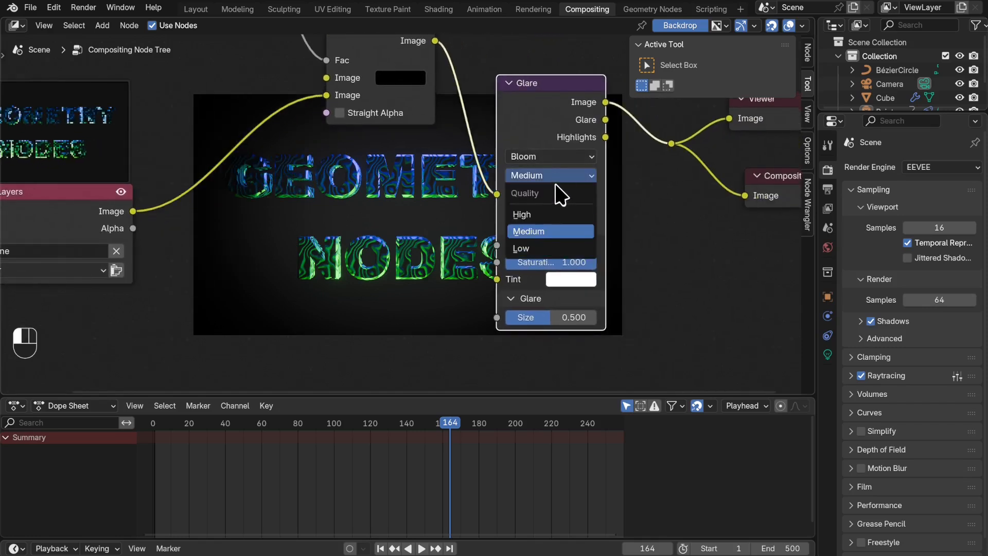
left_click(560, 216)
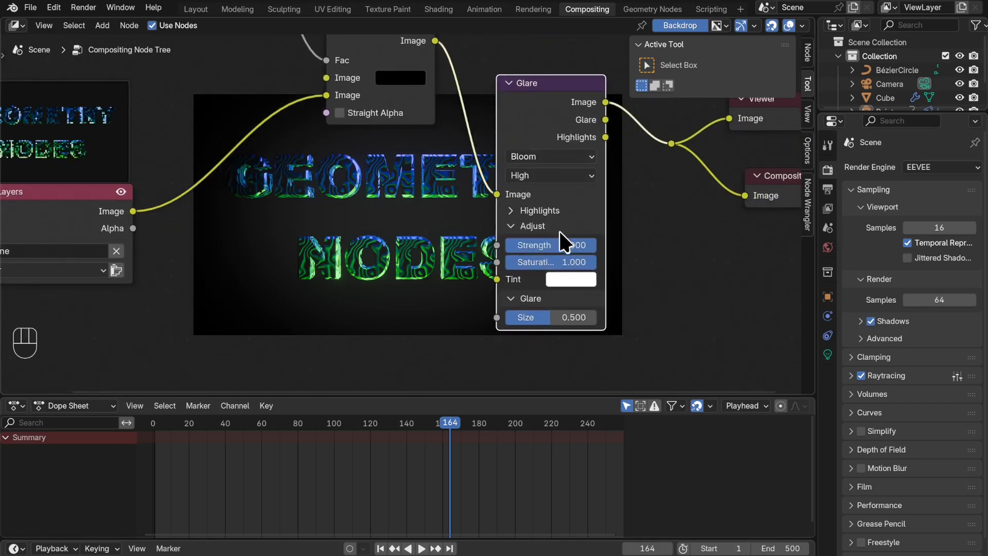
left_click(556, 242)
type("3")
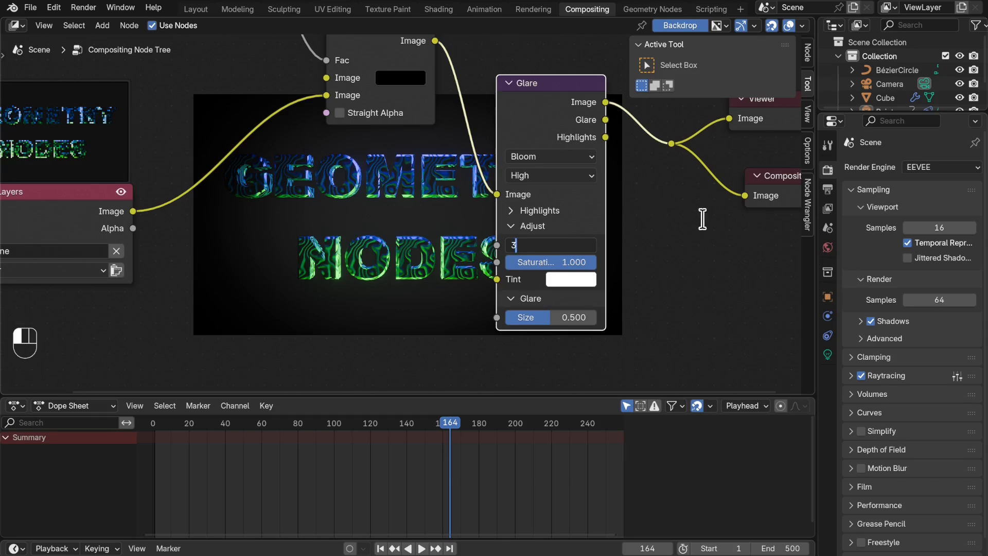
key("Return")
- Tint the Glare node's bloom bright green and set its size to 1
left_click(574, 279)
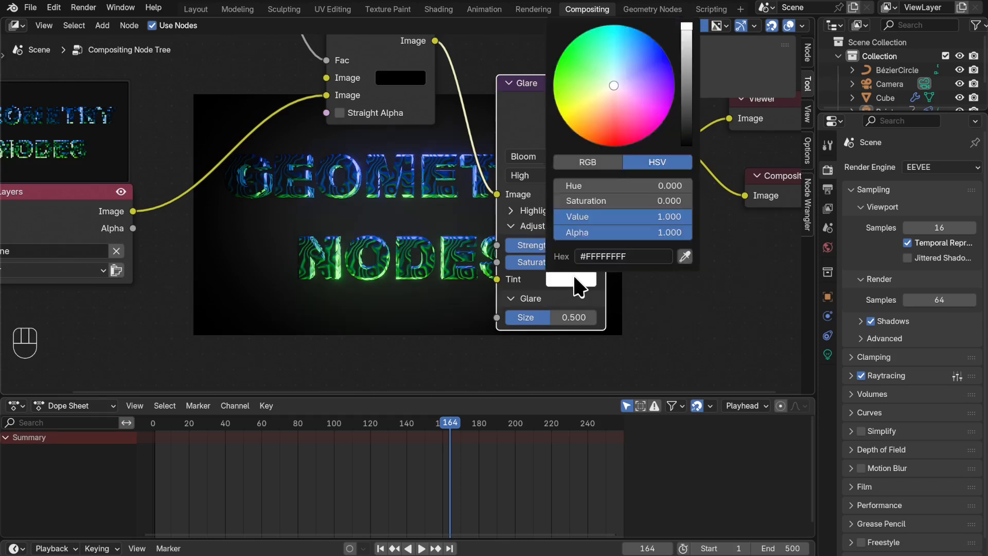
left_click(564, 52)
left_click(561, 318)
type("1")
key("Return")
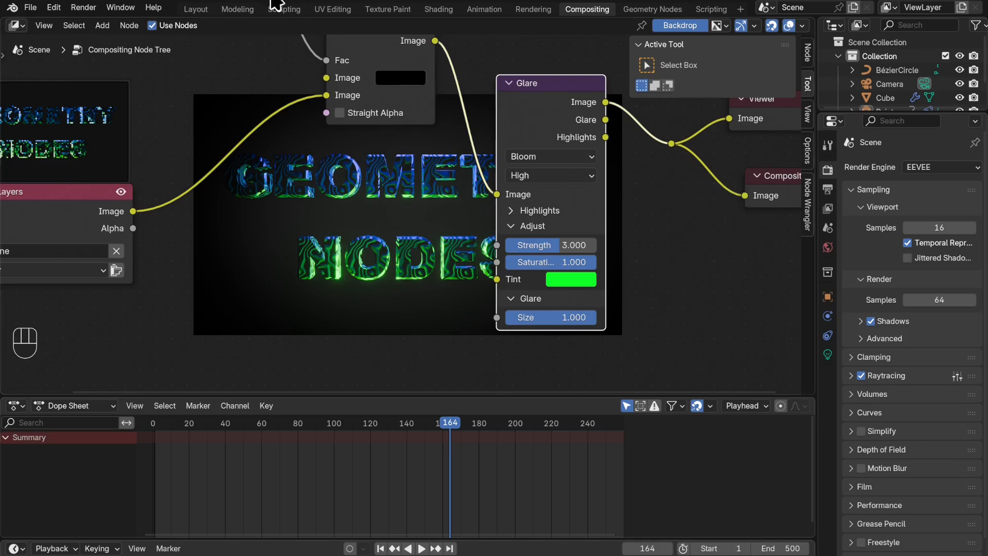
- In the Layout workspace, set the rendered camera viewport's compositor display to Always
left_click(195, 9)
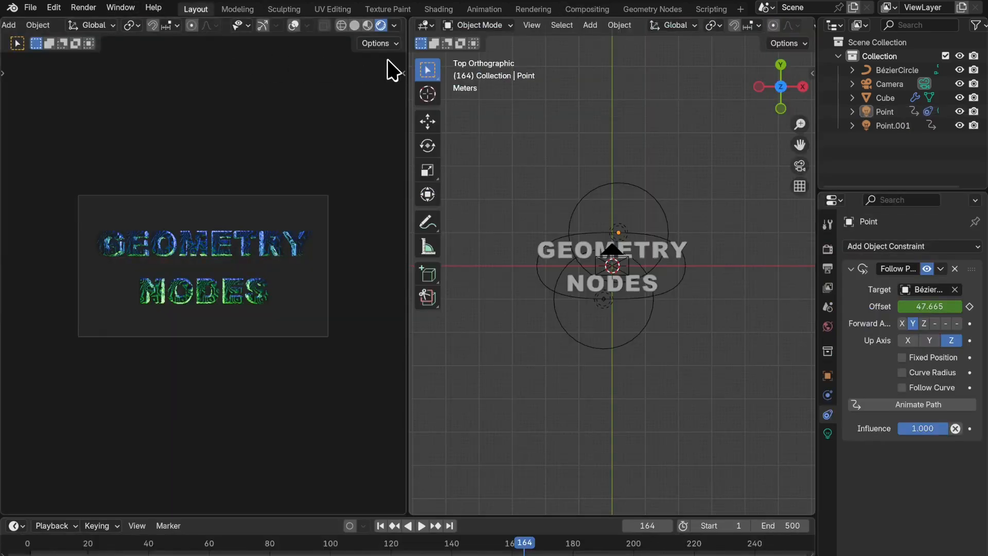
left_click(394, 27)
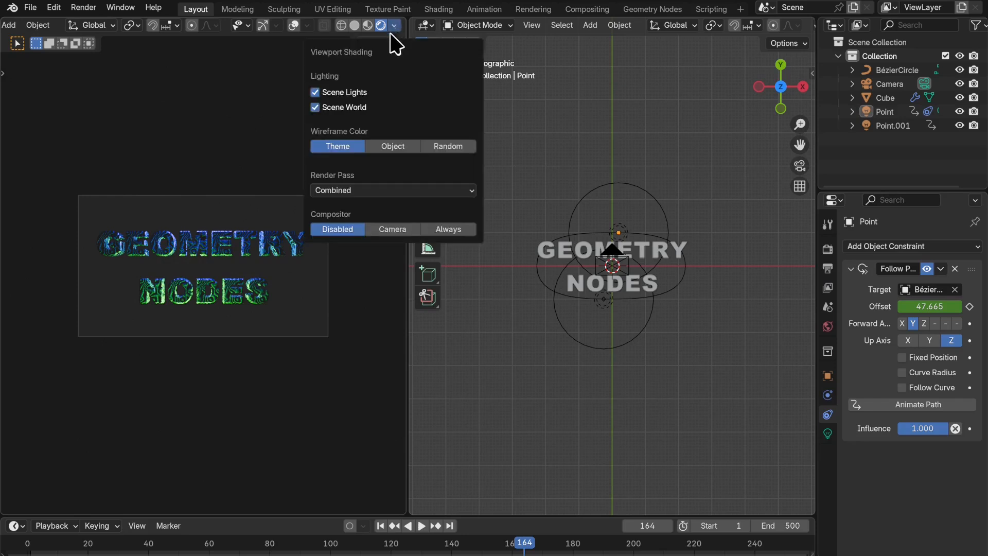
left_click(448, 232)
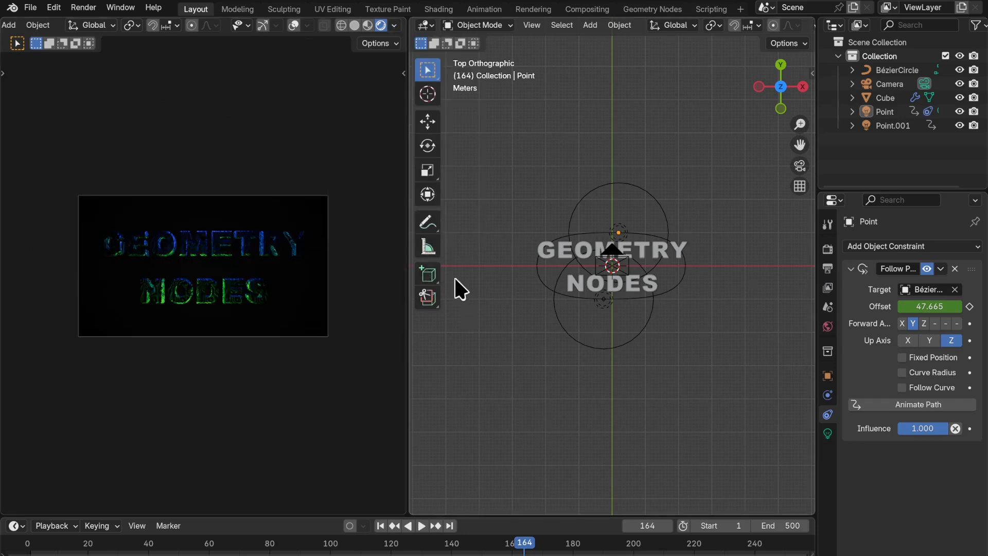